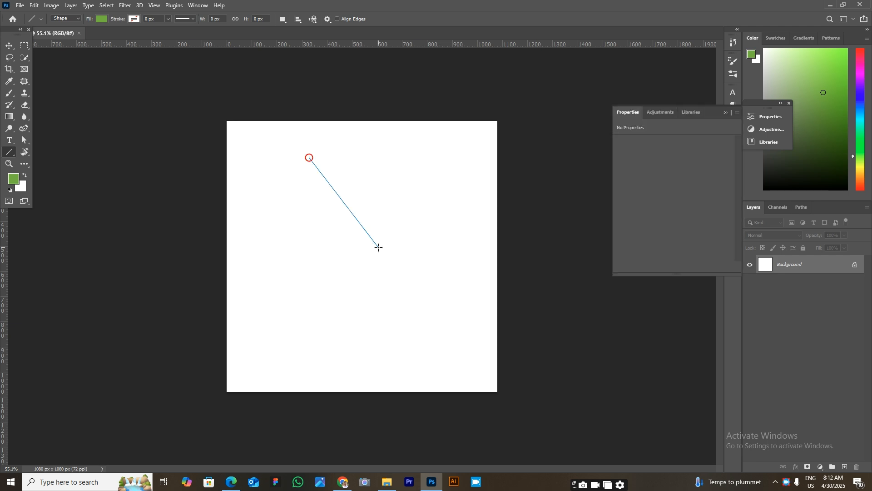
Step: Undo the trial line and create a 1080 × 1080 px rectangle with the Rectangle tool
key(ctrl+z)
right_click(11, 152)
click(47, 153)
click(320, 195)
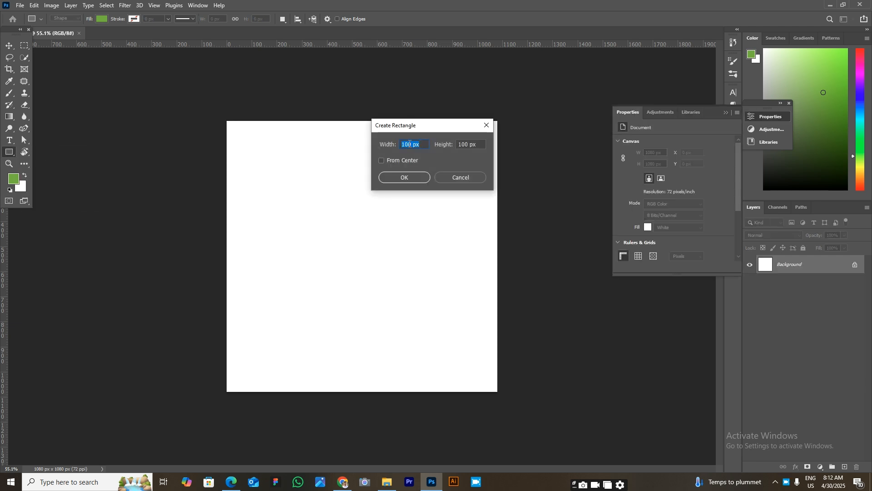
key(Return)
key(v)
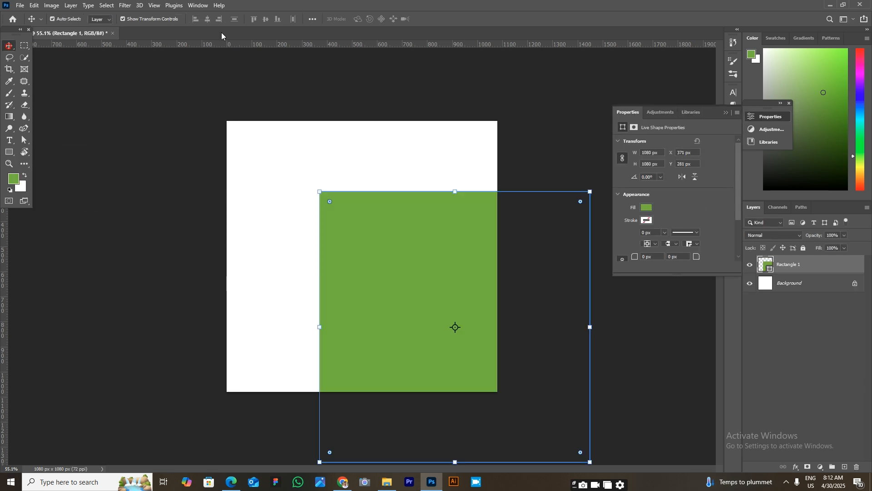
Step: Align the green rectangle to the canvas so it covers the artboard from edge to edge
click(311, 21)
click(339, 101)
click(334, 117)
click(338, 43)
click(286, 43)
Step: Delete the original locked Background layer and rename the rectangle layer as Background
click(819, 281)
double_click(790, 264)
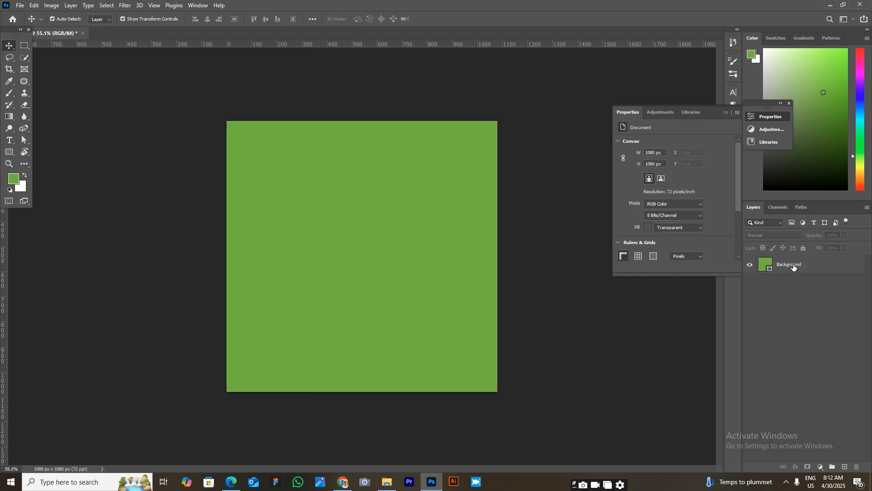
Step: Change the Background rectangle's fill colour to off-white #fffef3
double_click(766, 264)
text(fafff3)
click(664, 384)
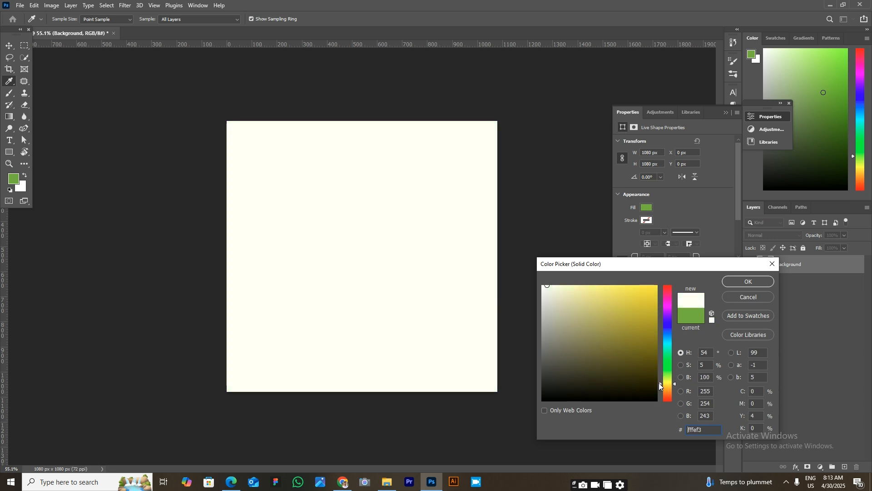
click(727, 283)
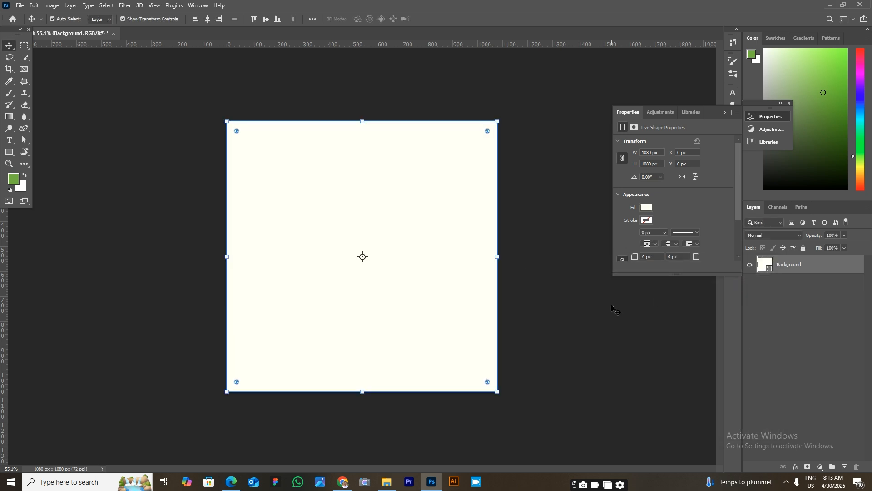
Step: Lock the Background layer
click(616, 310)
click(805, 271)
click(817, 293)
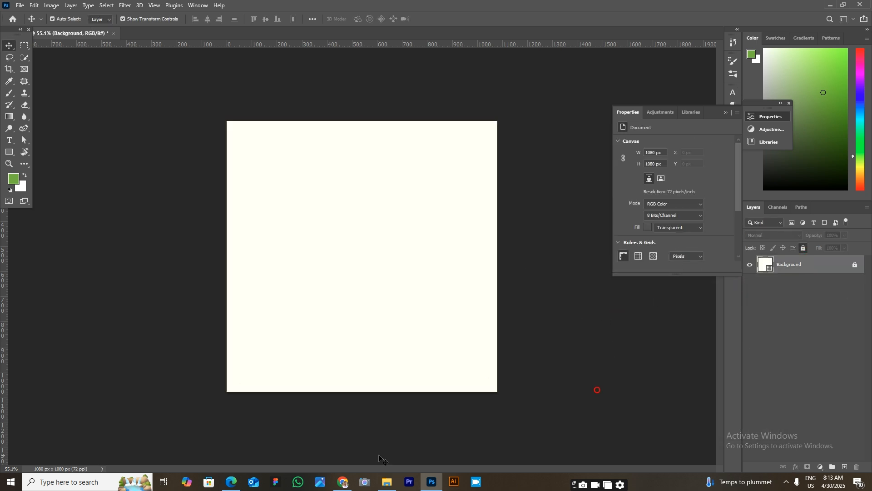
Step: Switch to Microsoft Edge, copy the travel poster reference image and return to Photoshop
click(344, 486)
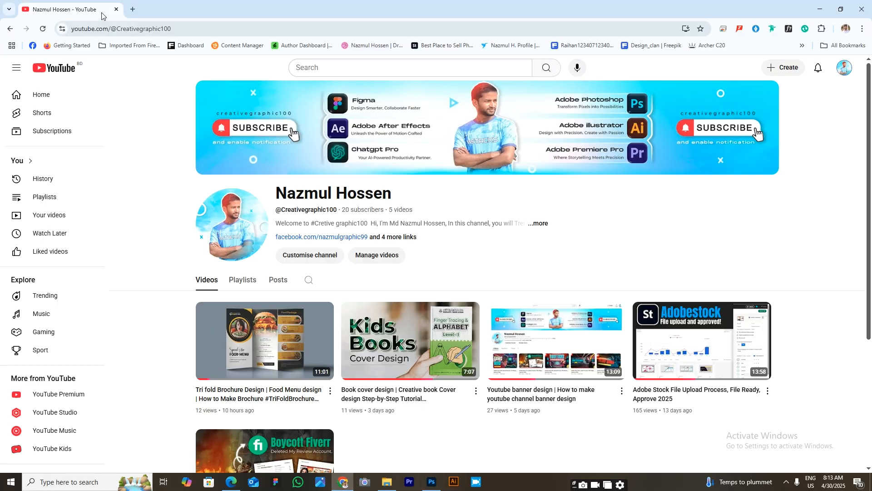
click(232, 482)
scroll(549, 236, down, 3)
scroll(549, 236, up, 2)
right_click(525, 164)
click(555, 197)
click(432, 483)
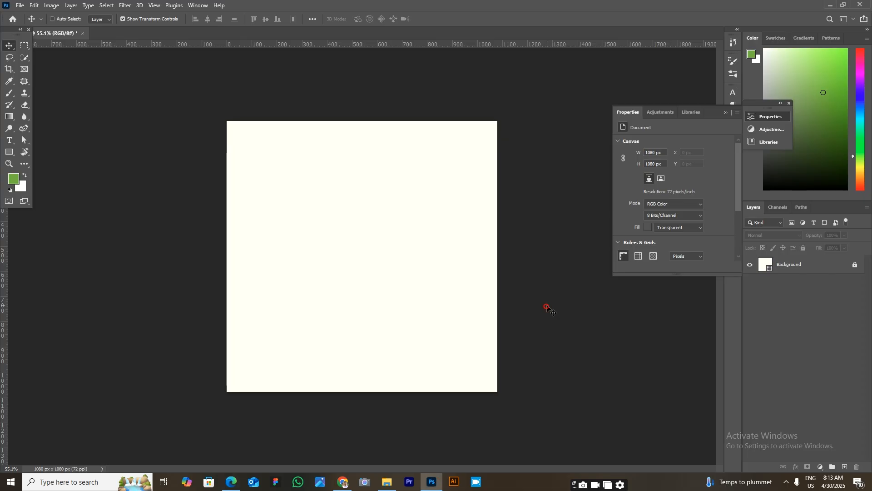
Step: Paste the travel poster reference and move it to the left side of the canvas
key(ctrl+v)
drag(445, 191, 368, 191)
key(ctrl+plus)
scroll(372, 160, up, 2)
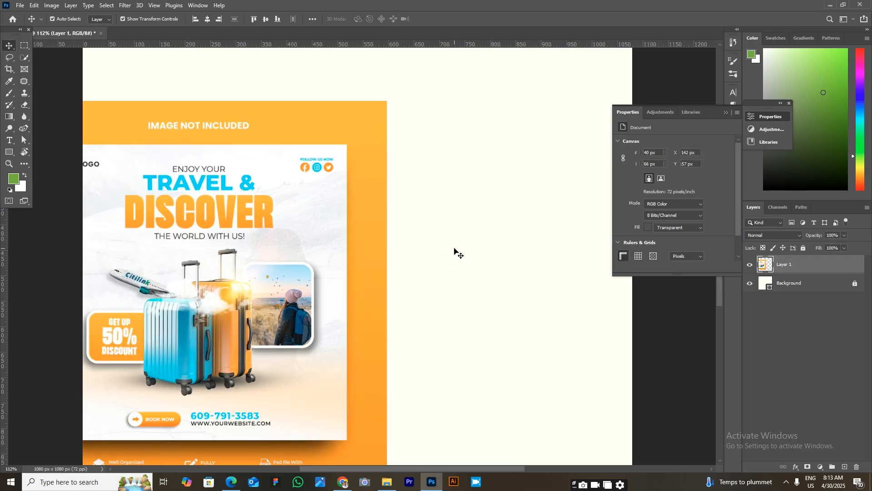
Step: Add the text "Enjoy your travel &" in Montserrat Medium beside the reference, scale it up to 29.48 pt and duplicate it below
key(t)
click(443, 243)
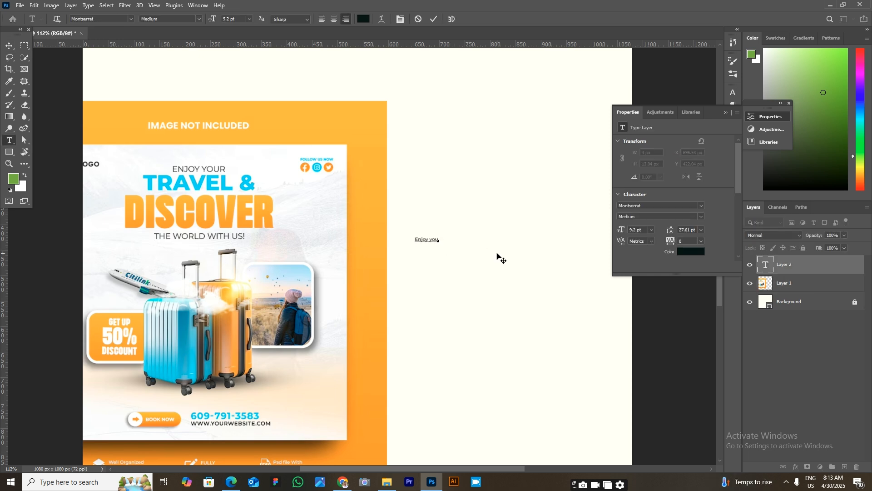
text(Enjoy your travel &)
key(ctrl+Return)
key(ctrl+t)
drag(439, 241, 470, 288)
key(Return)
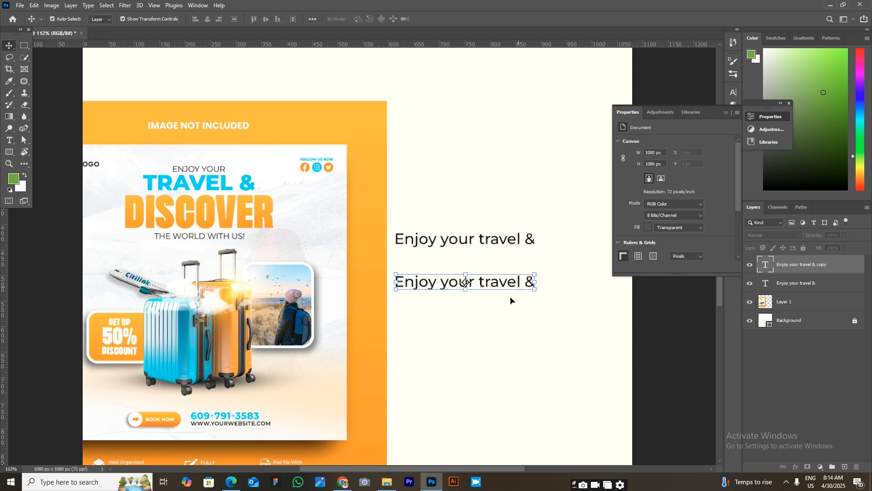
Step: Replace the duplicated line's text with "Discover" and move it up close beneath the first line
key(ctrl+a)
key(BackSpace)
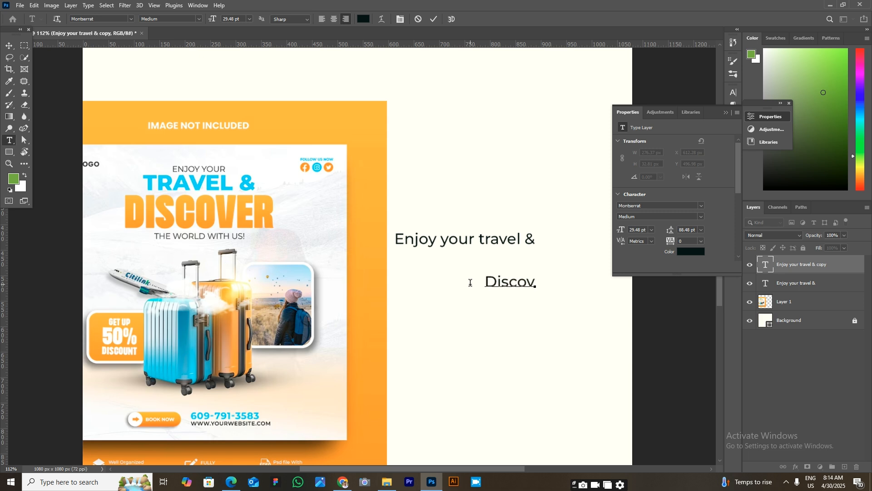
click(10, 45)
drag(492, 286, 469, 268)
Step: Duplicate the "Discover" line below and change the copy's text to "The world with us!"
drag(469, 269, 479, 305)
ctrl+click(709, 392)
key(ctrl+z)
key(ctrl+z)
key(ctrl+shift+z)
key(ctrl+shift+z)
ctrl+click(483, 282)
key(t)
double_click(479, 305)
key(BackSpace)
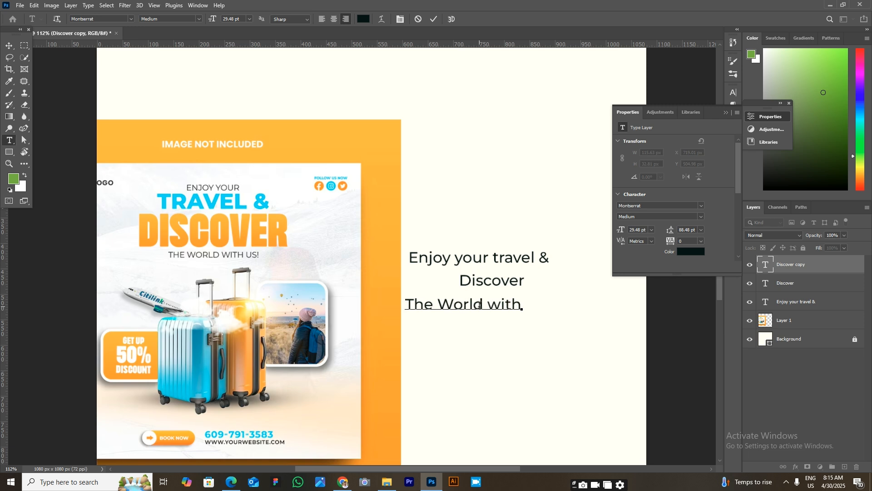
text(The World with us!)
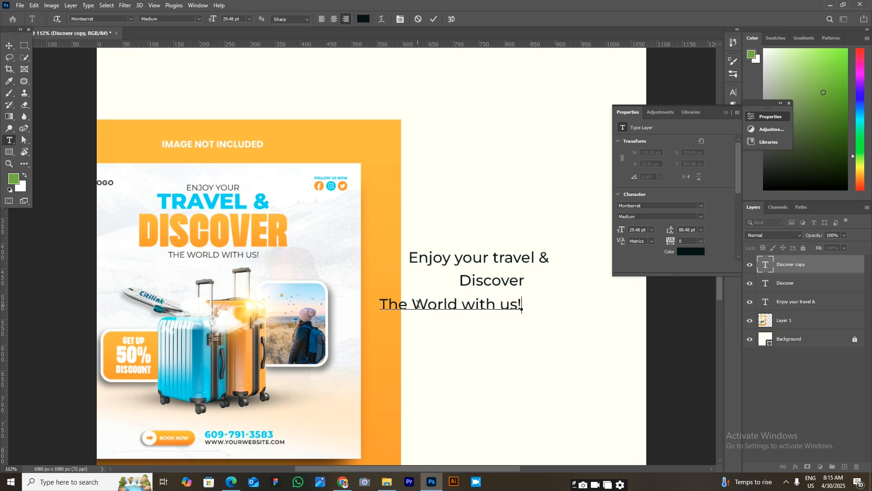
click(9, 46)
Step: Delete the pasted travel poster reference from the document
scroll(504, 275, down, 4)
drag(372, 319, 457, 332)
key(Delete)
click(610, 367)
Step: Open the design file 12.psd from the Graphic 99 > March folder on drive D in Photoshop
click(387, 482)
click(44, 218)
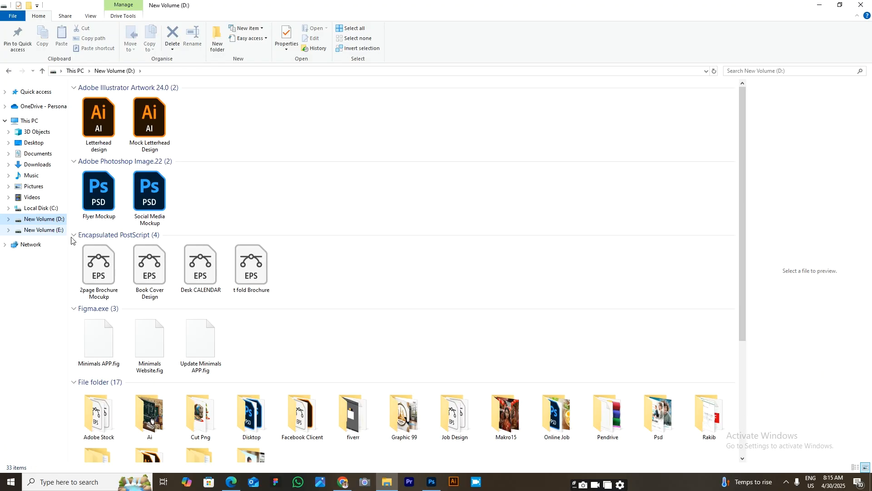
double_click(403, 415)
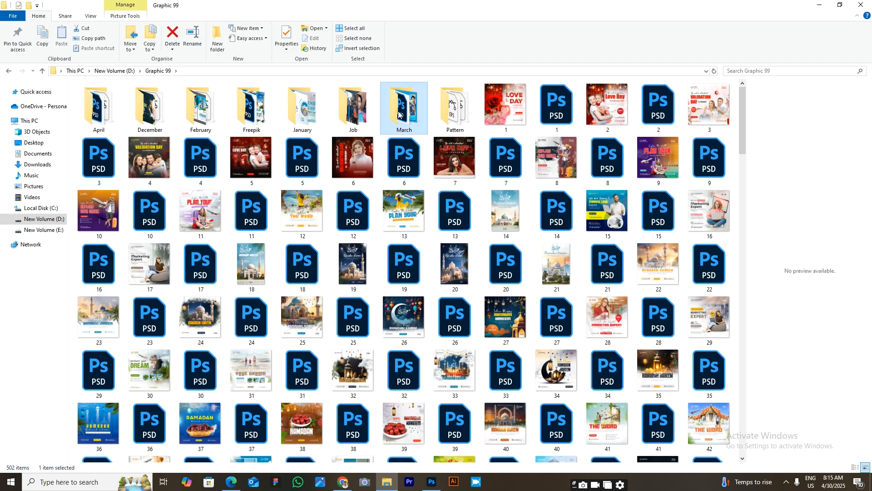
double_click(404, 107)
scroll(496, 293, down, 5)
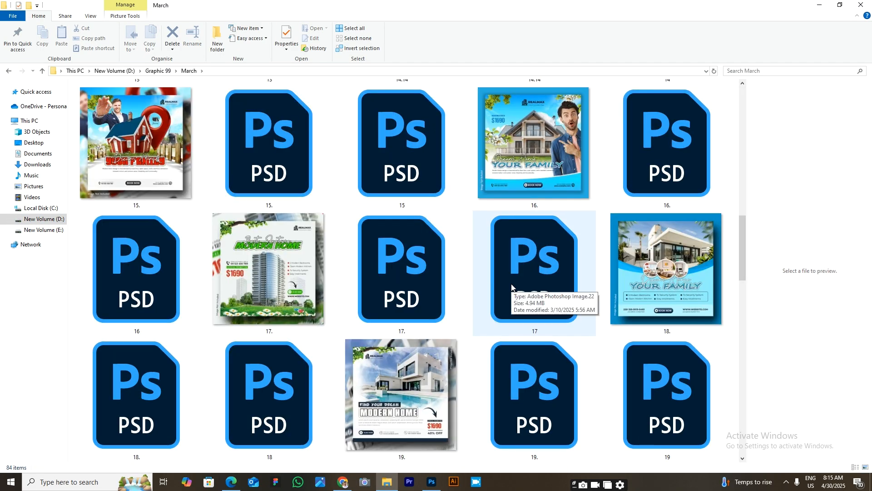
scroll(513, 287, down, 5)
scroll(512, 287, up, 5)
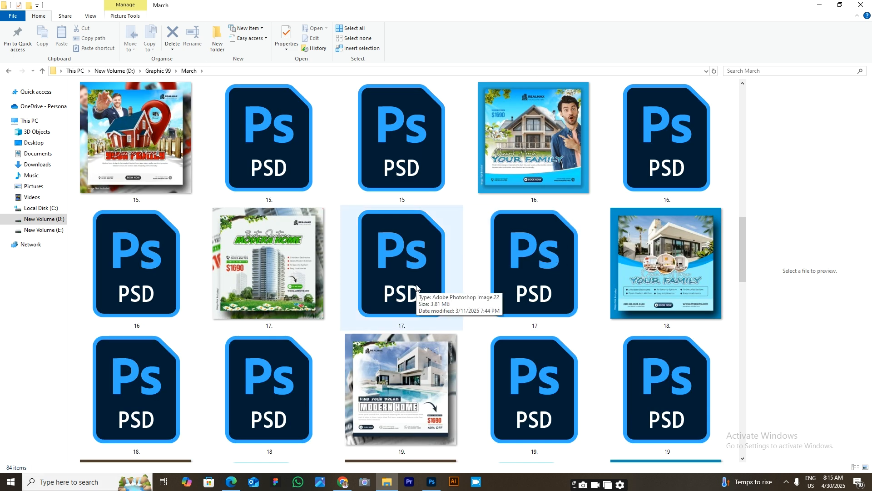
scroll(418, 288, up, 4)
click(657, 157)
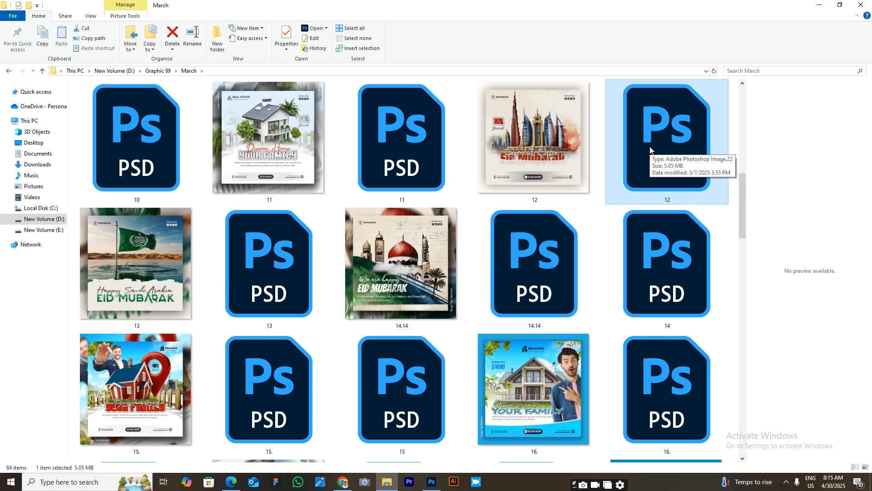
double_click(651, 150)
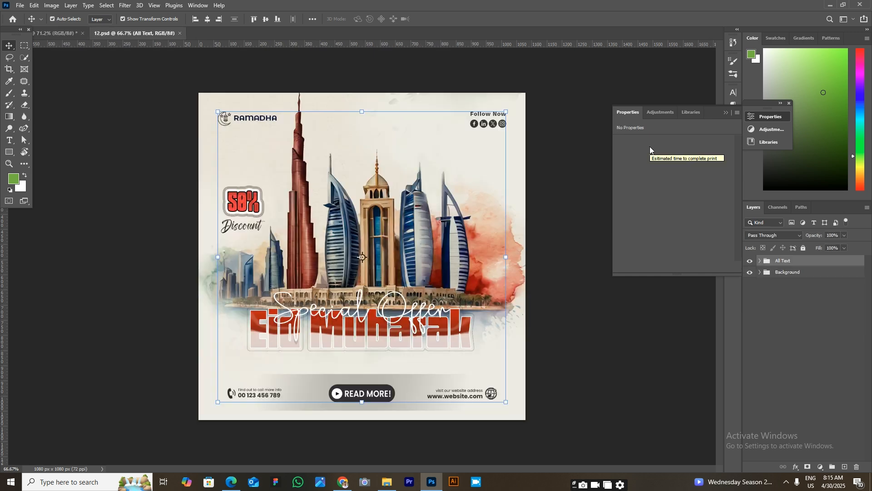
Step: Copy the Social Media group from the All Text group of 12.psd into the poster document
click(759, 261)
click(790, 285)
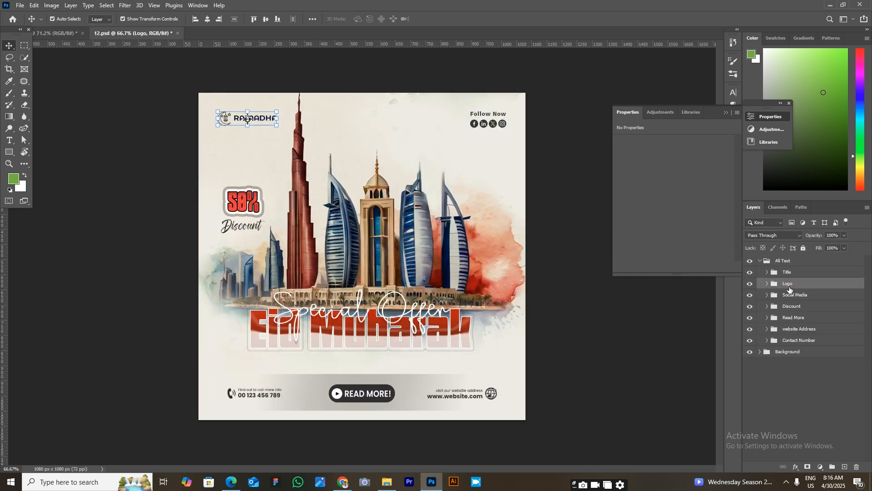
drag(795, 295, 502, 117)
Step: Align the Social Media group to the canvas's top-right corner and inset it from both edges
click(254, 20)
click(220, 19)
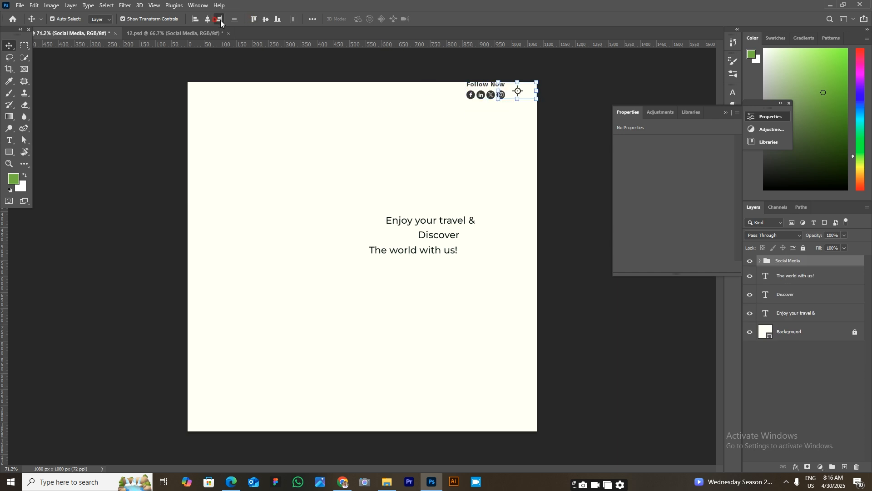
click(578, 159)
scroll(584, 161, down, 3)
scroll(583, 161, up, 1)
click(550, 176)
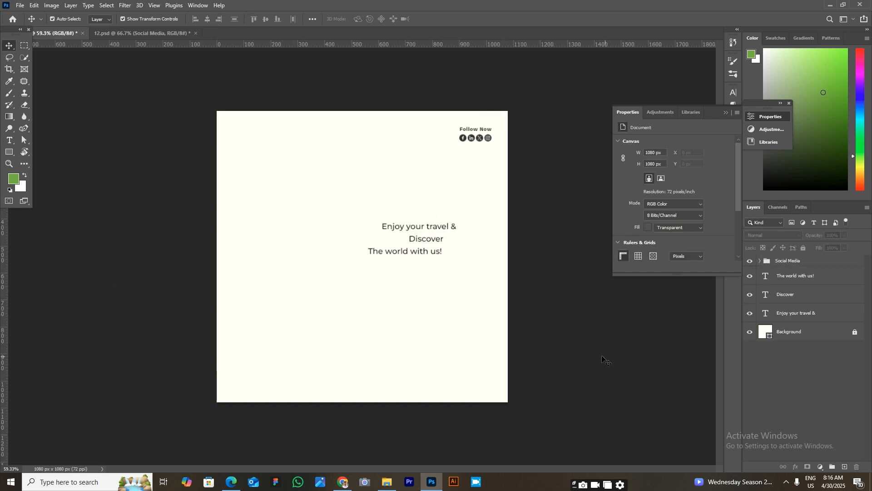
Step: Find the globe-and-plane image traveling.png in File Explorer and place it in the poster
click(386, 483)
click(43, 70)
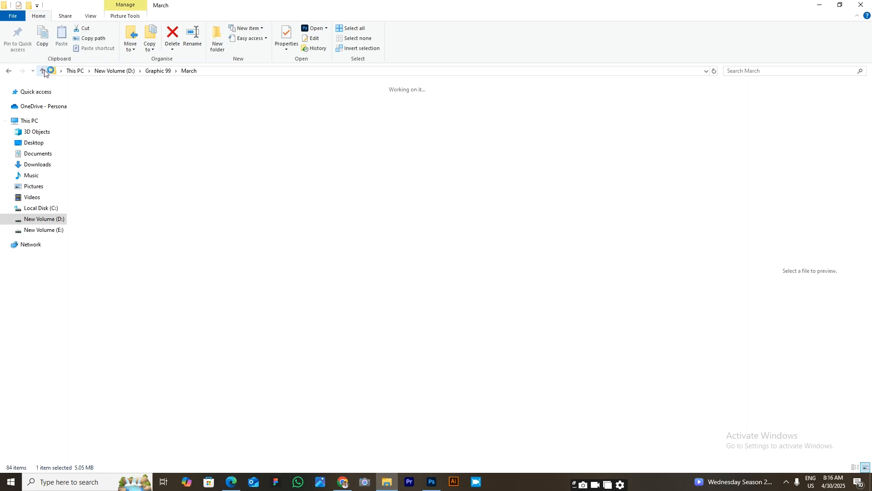
double_click(190, 114)
double_click(146, 115)
scroll(522, 209, down, 10)
scroll(522, 209, up, 10)
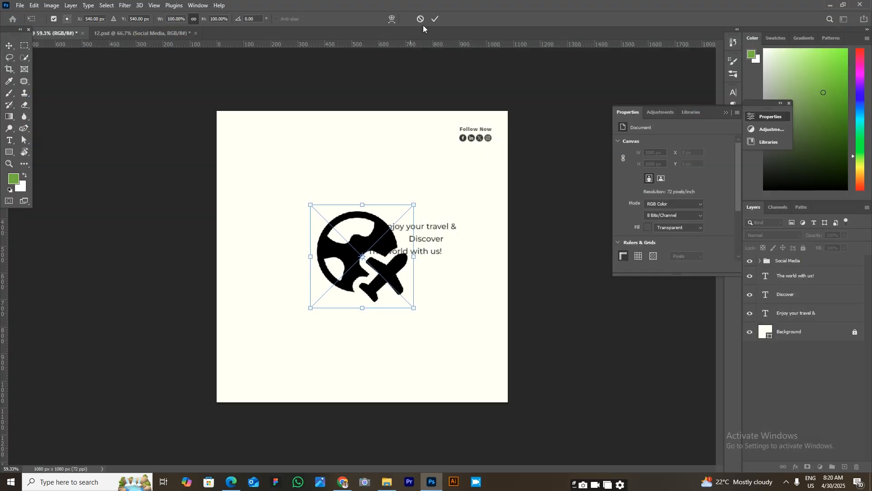
click(434, 19)
Step: Move the globe-and-plane icon to the canvas's top-left corner and scale it down
drag(384, 239, 298, 164)
key(ctrl+t)
drag(335, 223, 276, 169)
click(435, 19)
click(550, 266)
Step: Create a 60 × 60 px square with the Rectangle tool
key(u)
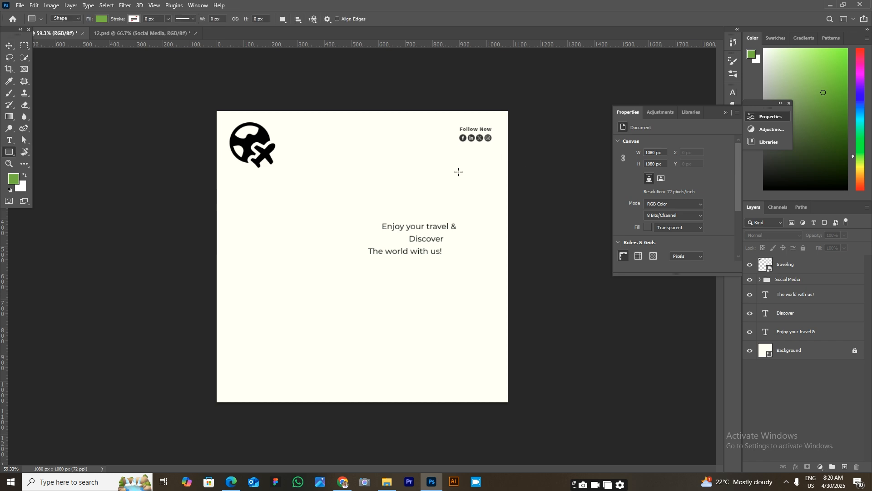
click(414, 143)
text(60)
key(Tab)
text(60)
key(Return)
key(v)
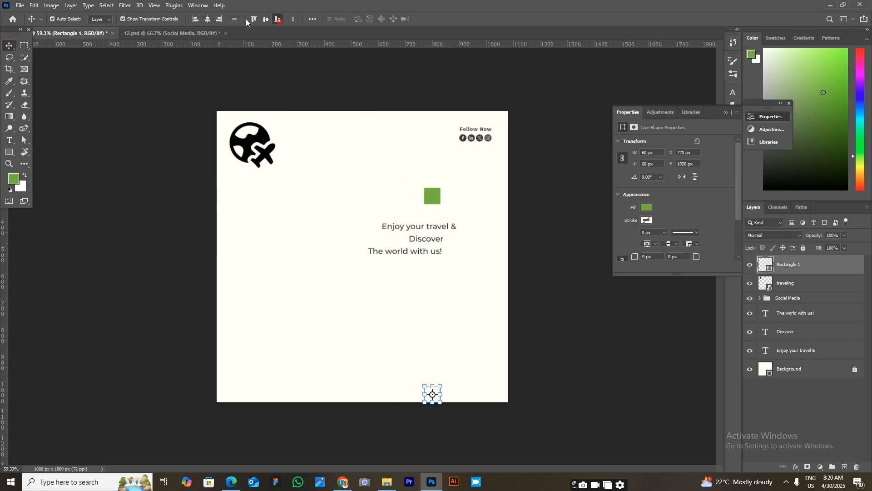
Step: With the square in the canvas's bottom-right corner, add a vertical and a horizontal guide along its inner edges
scroll(494, 396, up, 8)
drag(5, 286, 489, 285)
drag(518, 44, 505, 374)
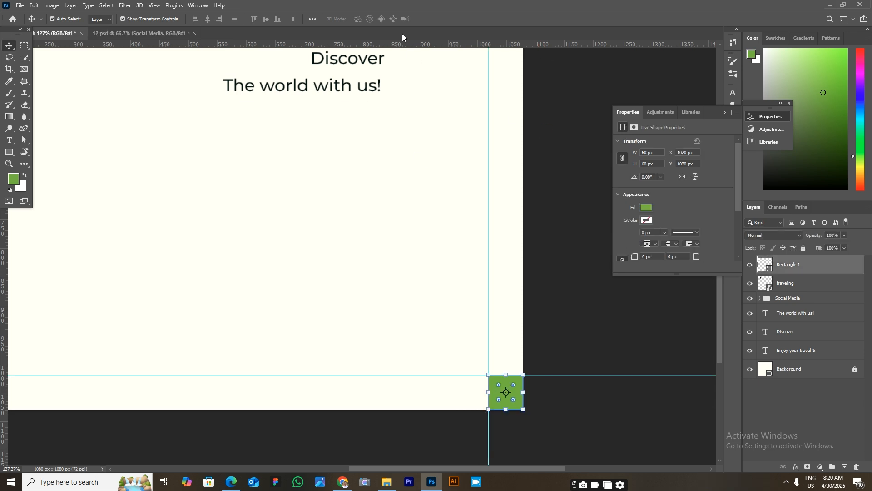
Step: Align the square to the canvas's top-left corner and add a horizontal and a vertical guide along its inner edges
click(195, 19)
scroll(444, 227, down, 6)
scroll(164, 102, up, 10)
drag(152, 88, 194, 238)
drag(276, 44, 296, 216)
click(80, 254)
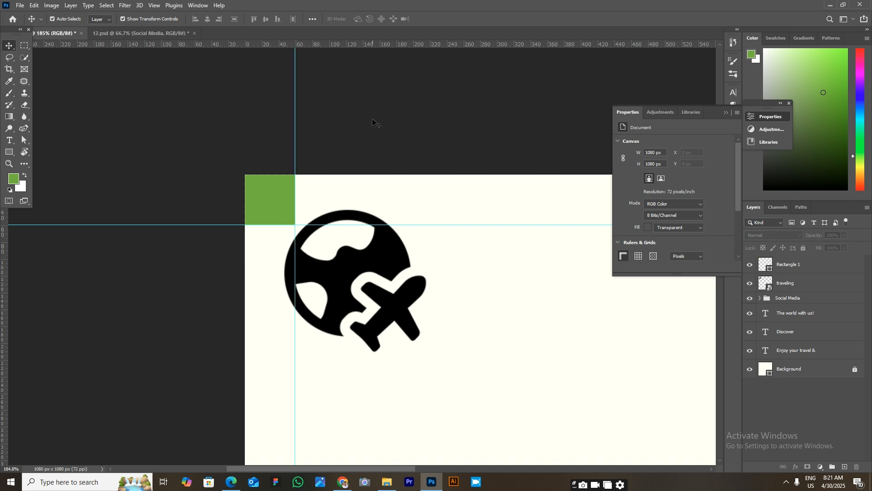
Step: Delete the green square used to measure the margins
scroll(297, 186, down, 3)
click(281, 195)
key(Delete)
Step: Scale the globe-and-plane icon down to about 72 × 73 px and fit it into the top-left guide corner
scroll(292, 227, down, 8)
click(276, 150)
drag(278, 170, 259, 153)
click(437, 19)
scroll(224, 132, up, 4)
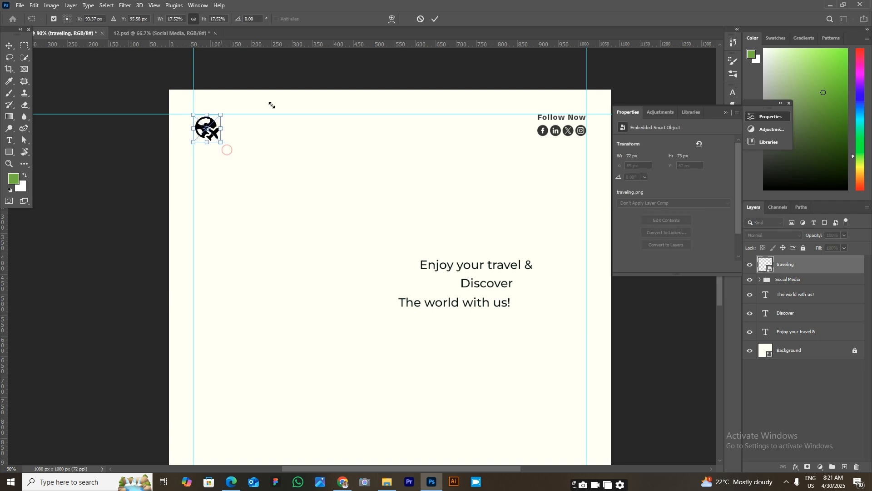
scroll(197, 121, up, 3)
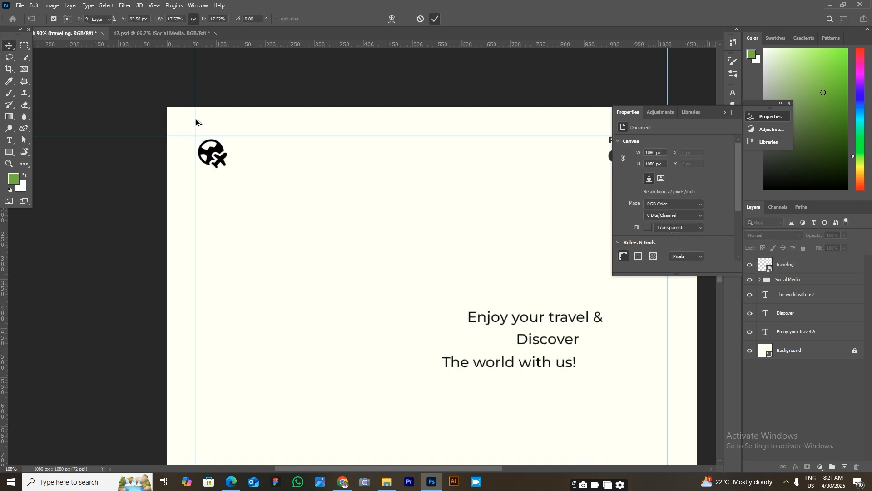
Step: Add the text "Travel" next to the globe-and-plane icon and scale it up to 42.6 pt
key(t)
click(259, 168)
key(BackSpace)
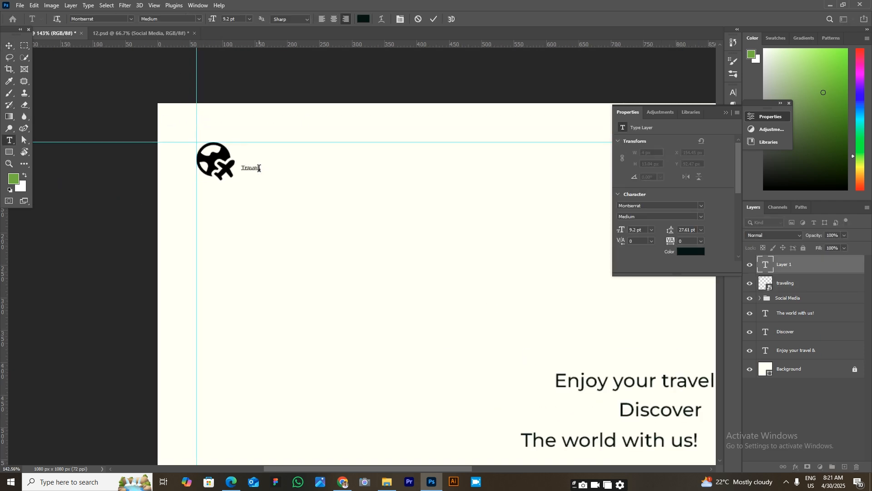
key(ctrl+Return)
key(v)
drag(269, 174, 285, 165)
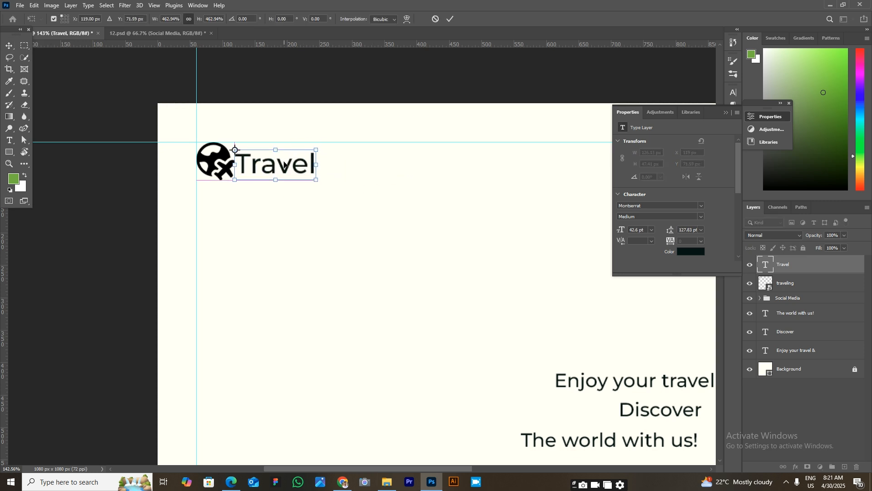
click(450, 20)
Step: Change the font of the "Travel" logo text to Bokis Regular
key(t)
click(131, 19)
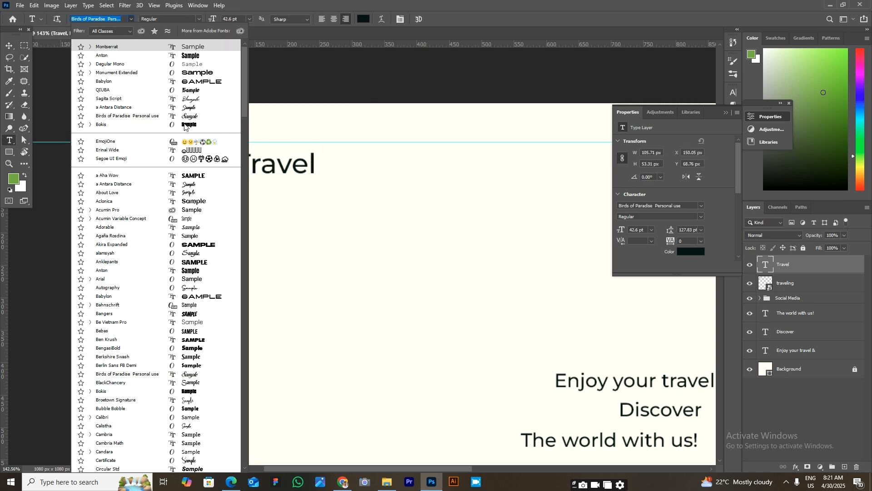
click(186, 125)
click(9, 46)
scroll(630, 296, down, 3)
scroll(380, 199, up, 2)
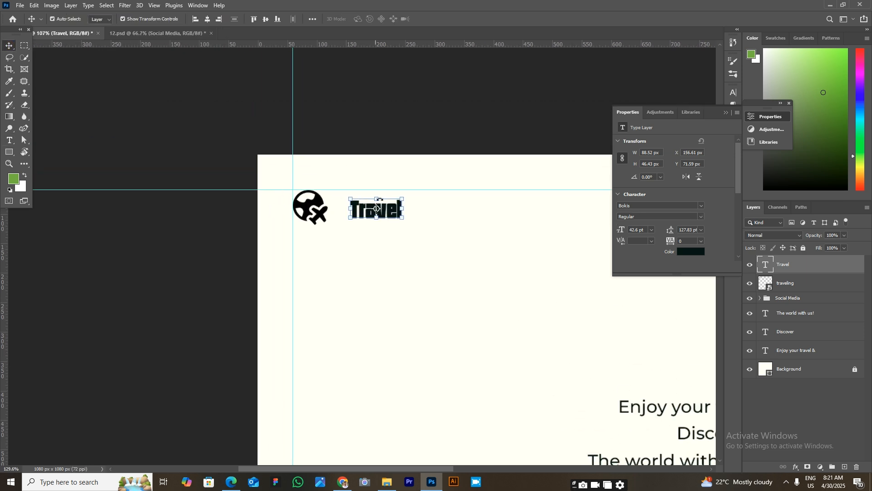
Step: Set the font of the "Travel" logo text to FunnyKid Medium
drag(346, 276, 532, 303)
key(t)
click(131, 19)
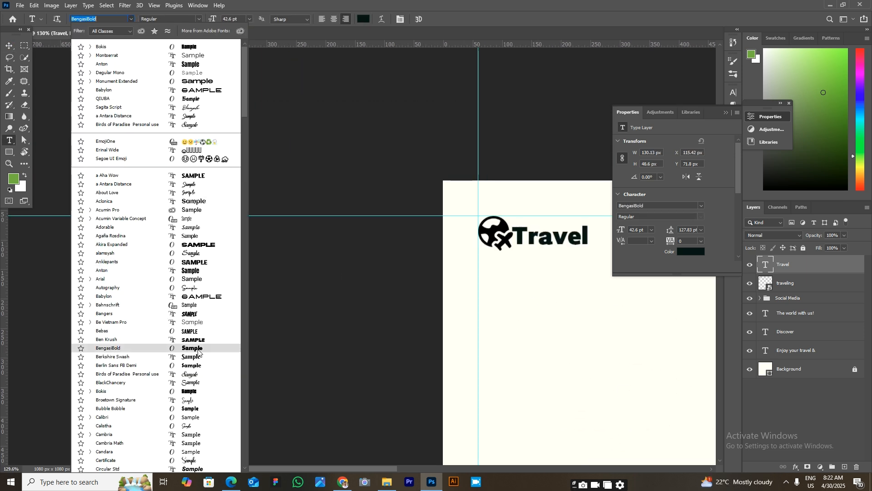
scroll(191, 372, down, 2)
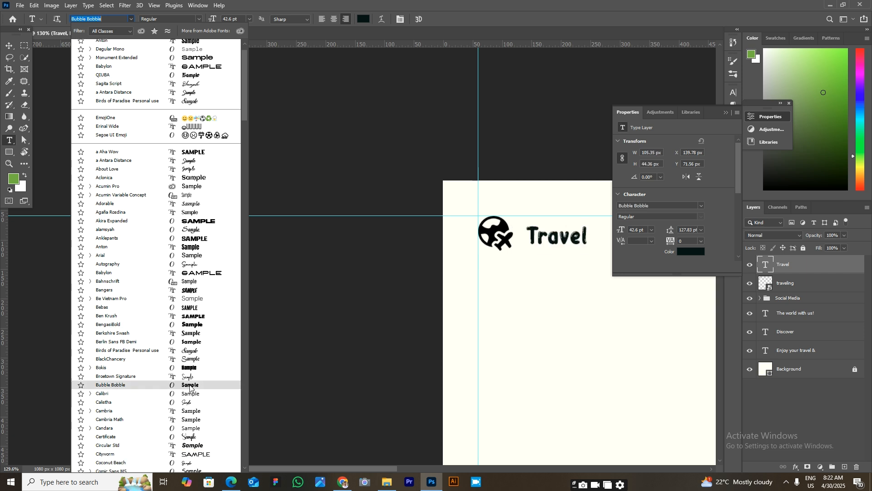
scroll(190, 387, down, 1)
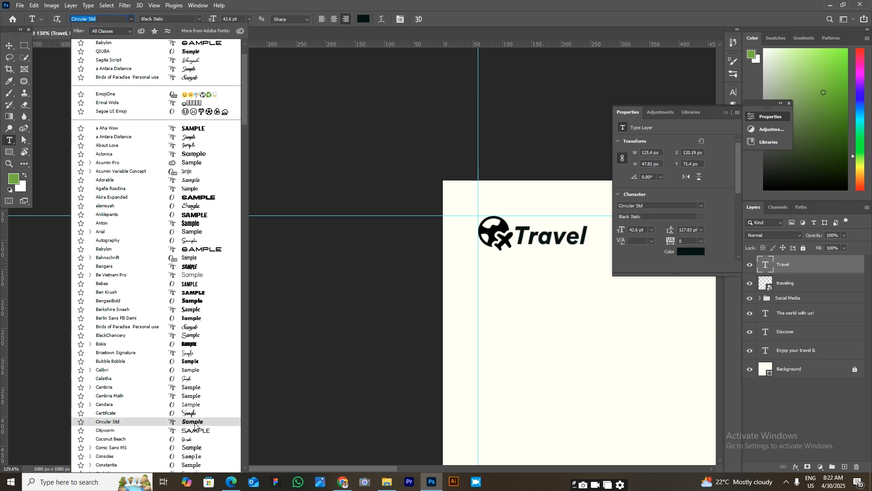
scroll(195, 418, down, 4)
scroll(196, 373, down, 2)
scroll(195, 373, down, 1)
scroll(196, 391, down, 3)
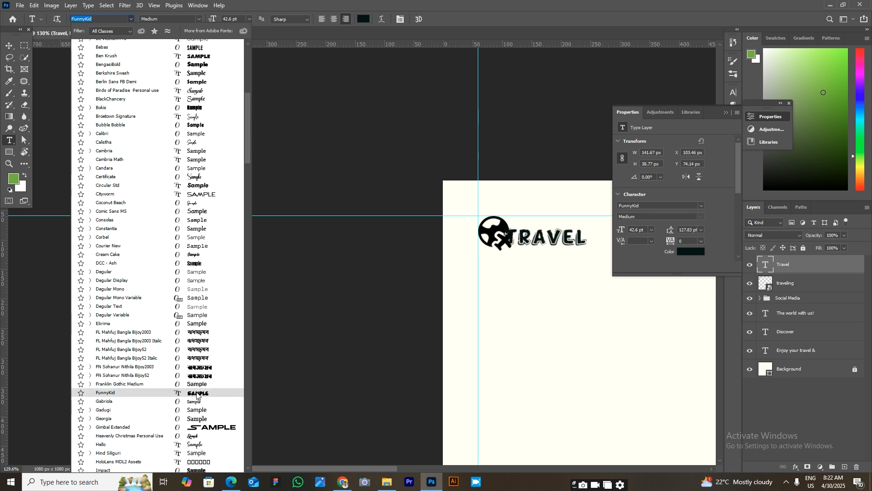
click(198, 396)
Step: Scale the "Travel" logo text up to 56.73 pt and place it directly beside the globe-and-plane icon
click(9, 46)
scroll(586, 263, up, 4)
drag(573, 283, 588, 278)
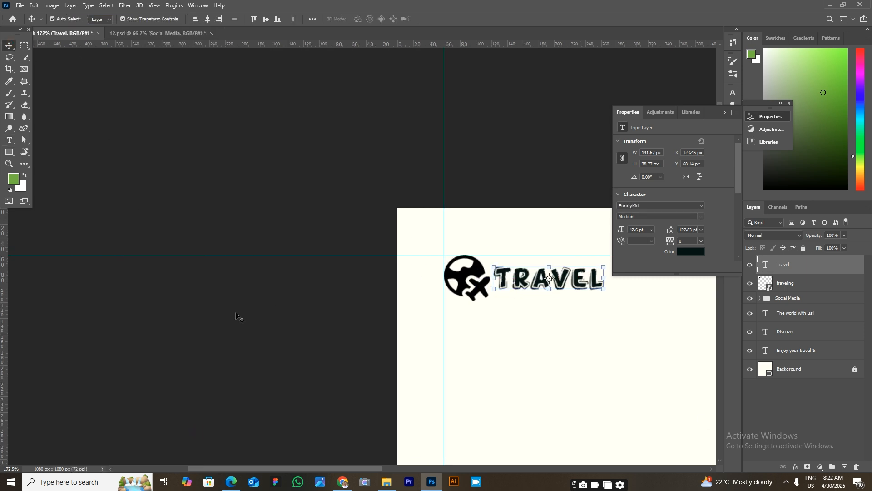
scroll(272, 306, down, 4)
click(272, 306)
drag(474, 291, 497, 290)
click(450, 19)
drag(425, 295, 432, 298)
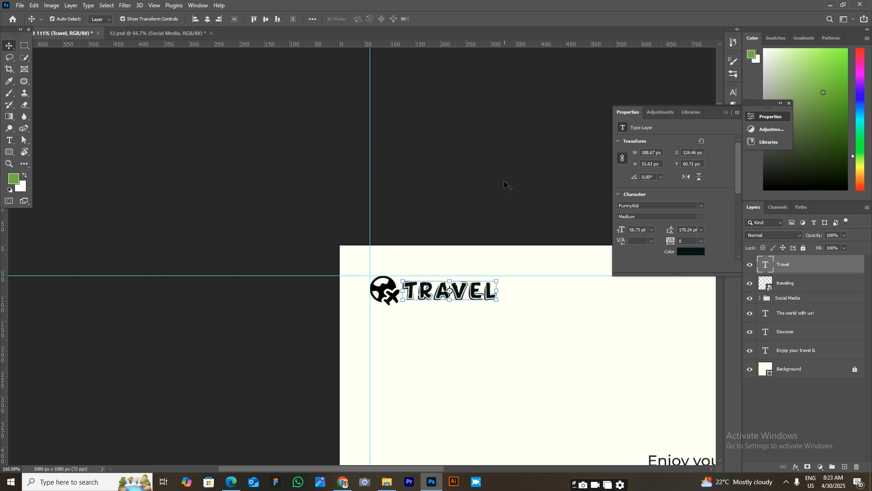
click(457, 195)
key(ctrl+0)
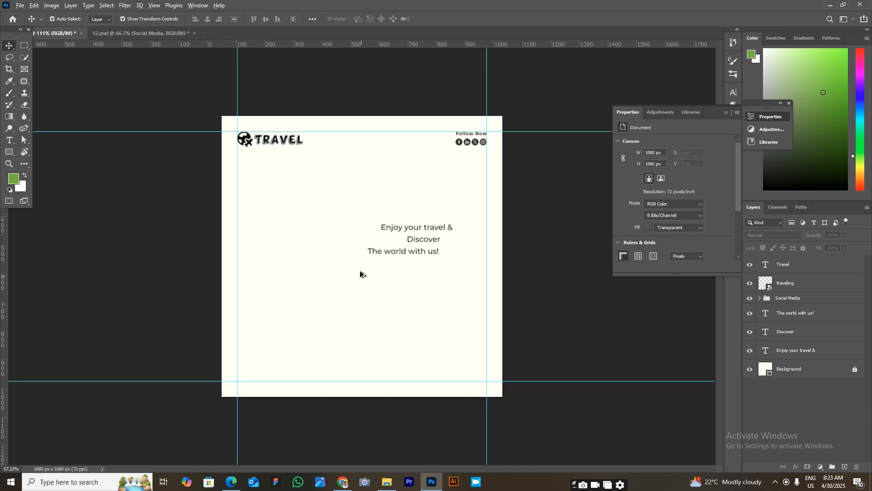
scroll(261, 168, up, 3)
scroll(211, 117, up, 1)
click(314, 127)
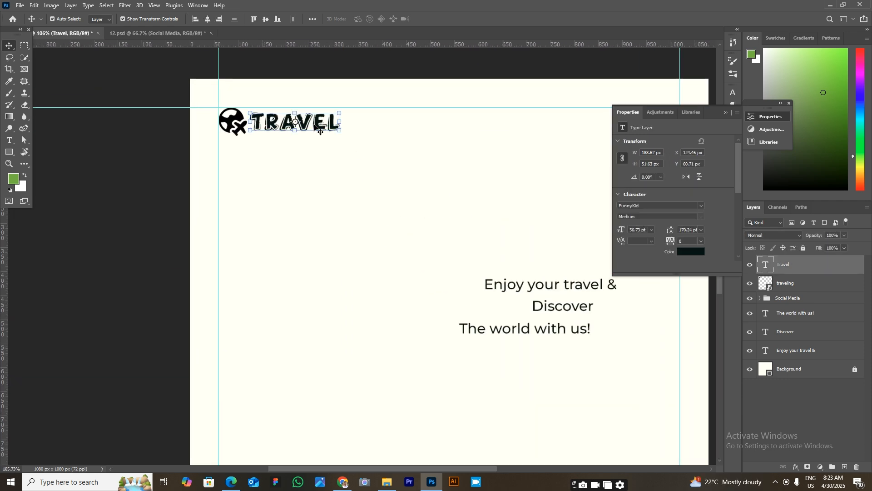
click(302, 218)
Step: Move the "Enjoy your travel &" line up below the logo row and change its font to Certificate Regular
scroll(507, 283, down, 4)
click(448, 235)
drag(455, 227, 378, 157)
key(t)
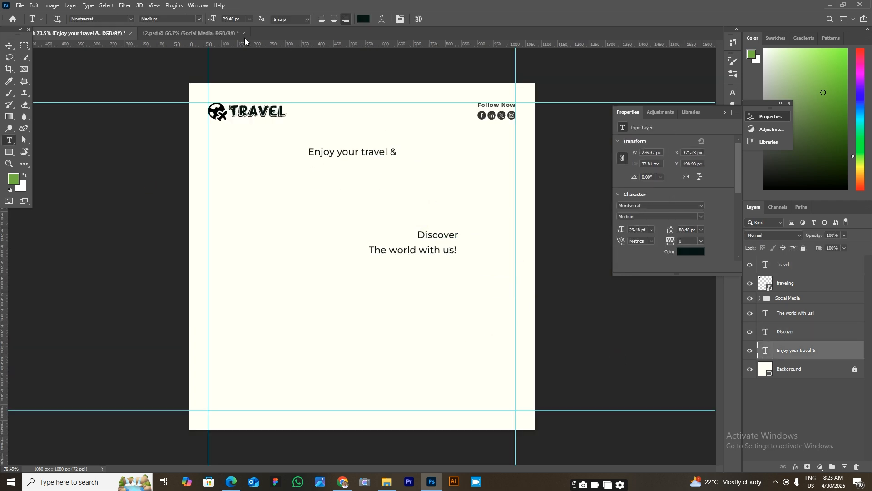
click(129, 20)
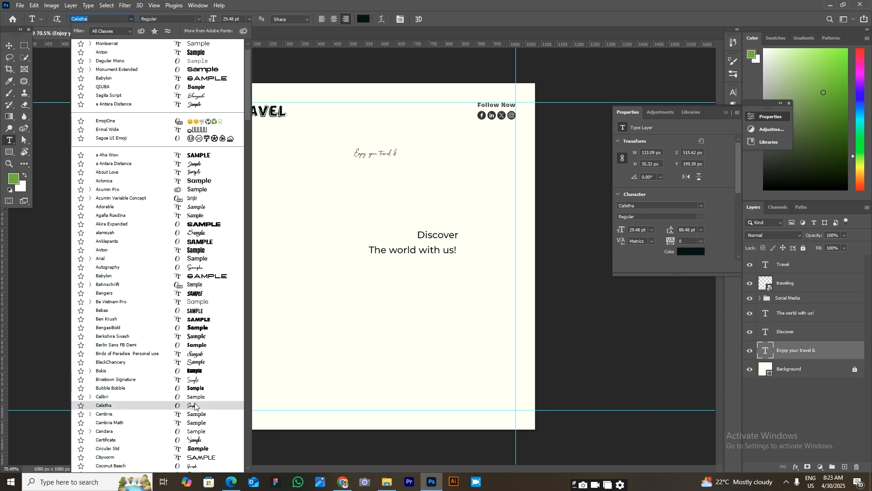
click(198, 439)
Step: Scale the "Enjoy your travel &" line up to 102.66 pt across the upper part of the canvas
key(v)
drag(368, 160, 368, 195)
drag(387, 178, 400, 162)
click(449, 19)
Step: Enlarge "Discover" to 139.19 pt beneath the "Enjoy your travel &" line and change its font to Anton Regular
click(587, 237)
drag(461, 233, 289, 201)
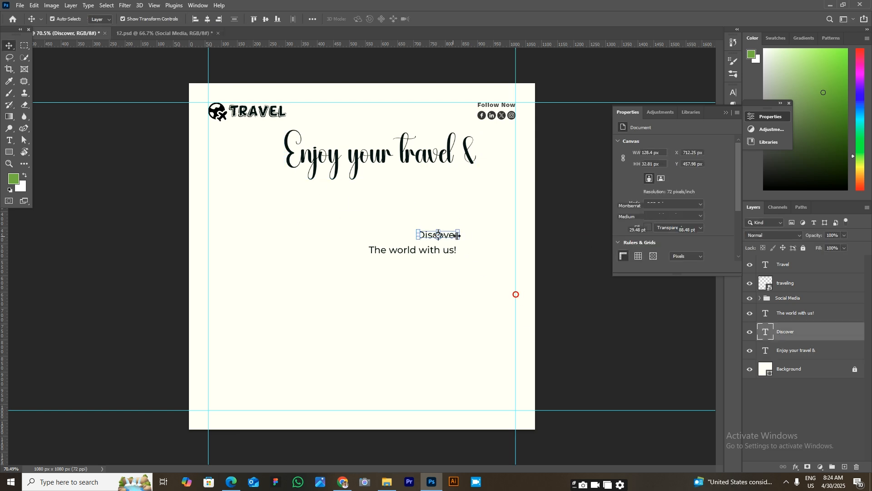
drag(416, 229, 264, 189)
click(450, 19)
key(t)
click(130, 19)
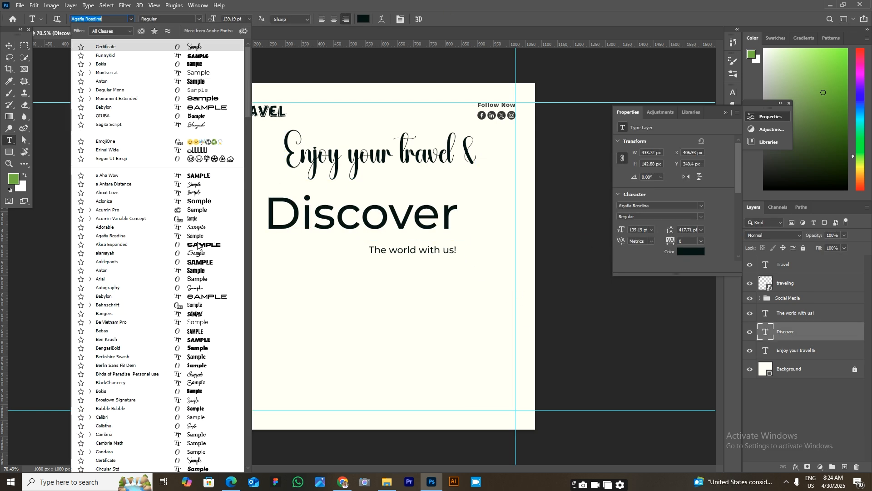
click(200, 271)
key(v)
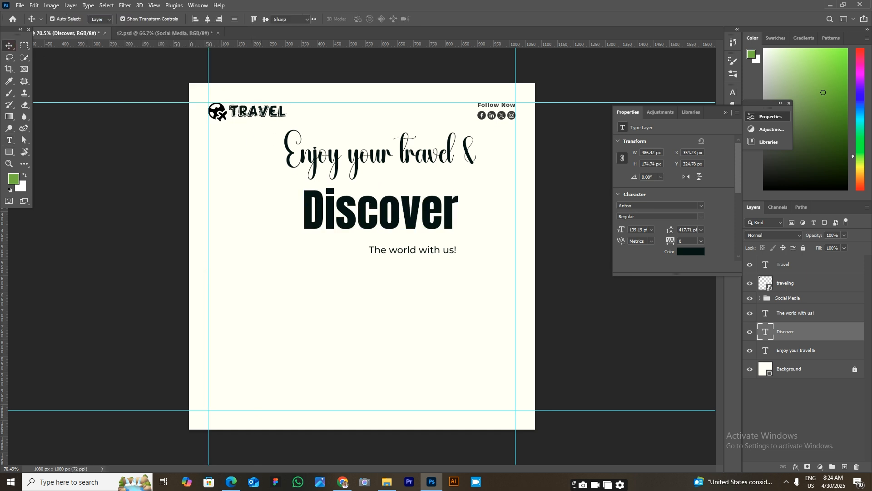
Step: Try Lato Black as the font of the "Travel" logo text
click(9, 46)
click(256, 110)
key(t)
click(108, 18)
text(ato)
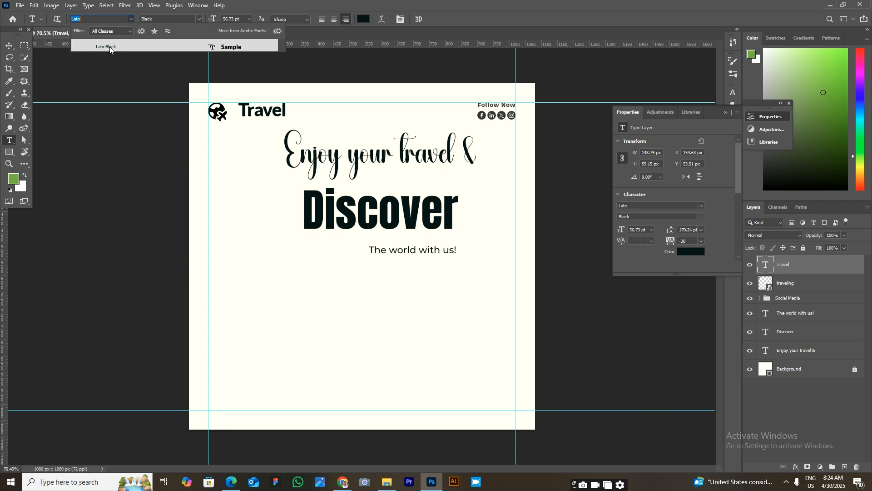
click(6, 45)
Step: Change the "Travel" logo text to the Anton font and move it next to the globe-and-plane icon
key(t)
click(106, 19)
click(107, 47)
click(9, 45)
mouse_move(267, 108)
mouse_down()
mouse_move(250, 112)
mouse_move(264, 123)
mouse_up()
click(125, 178)
click(568, 259)
Step: Scale the "Travel" logo text down slightly to suit the height of the globe-and-plane icon
scroll(494, 252, down, 2)
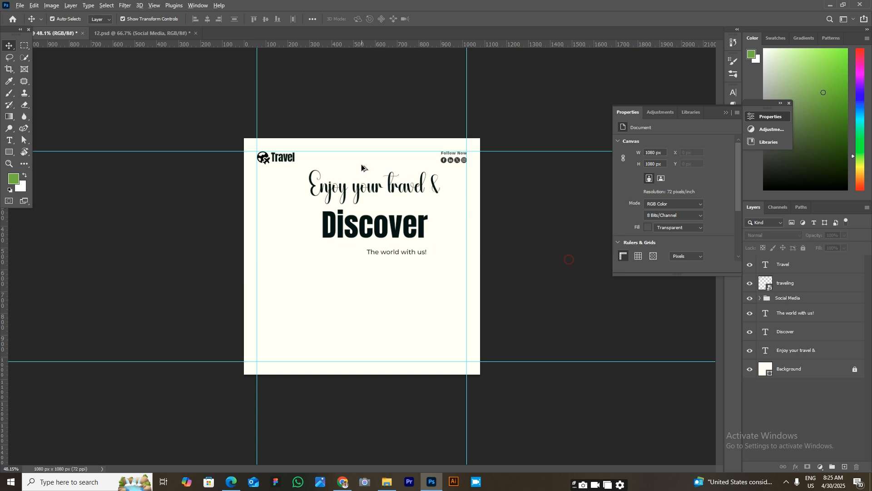
scroll(286, 157, up, 8)
click(220, 143)
drag(299, 135, 271, 140)
click(450, 19)
Step: Shift the "Enjoy your travel &" line slightly down and to the right, closer to "Discover"
scroll(344, 231, down, 5)
scroll(344, 231, down, 2)
click(568, 300)
mouse_move(411, 174)
mouse_down()
mouse_move(433, 191)
mouse_move(426, 179)
mouse_up()
Step: Enlarge the line "The world with us!" to 65.61 pt beneath "Discover"
click(403, 223)
drag(399, 253, 378, 257)
click(450, 19)
click(594, 362)
Step: Scale "Discover" up to 183.23 pt so it fills the space between the other two headline lines
click(328, 219)
drag(316, 217, 301, 217)
key(Return)
drag(438, 217, 456, 217)
drag(318, 217, 294, 216)
click(450, 19)
Step: Center "Discover", "The world with us!" and "Enjoy your travel &" horizontally on the canvas
click(206, 19)
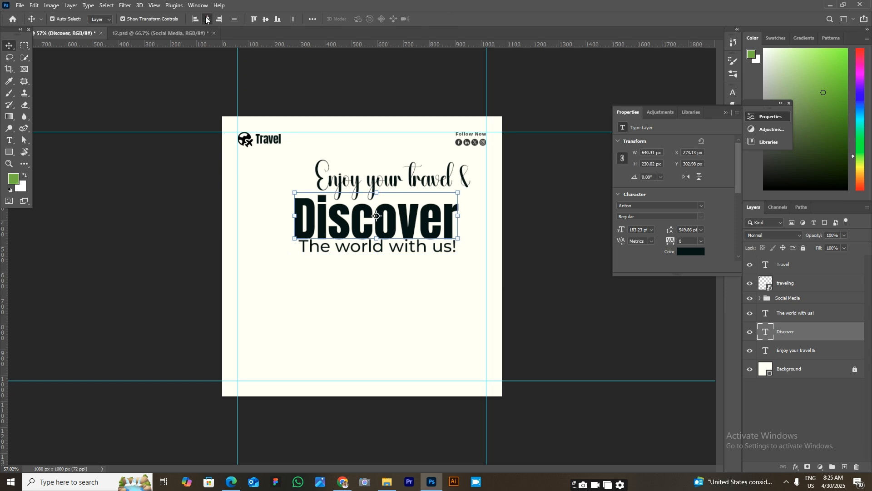
click(381, 180)
click(207, 19)
click(435, 244)
click(207, 19)
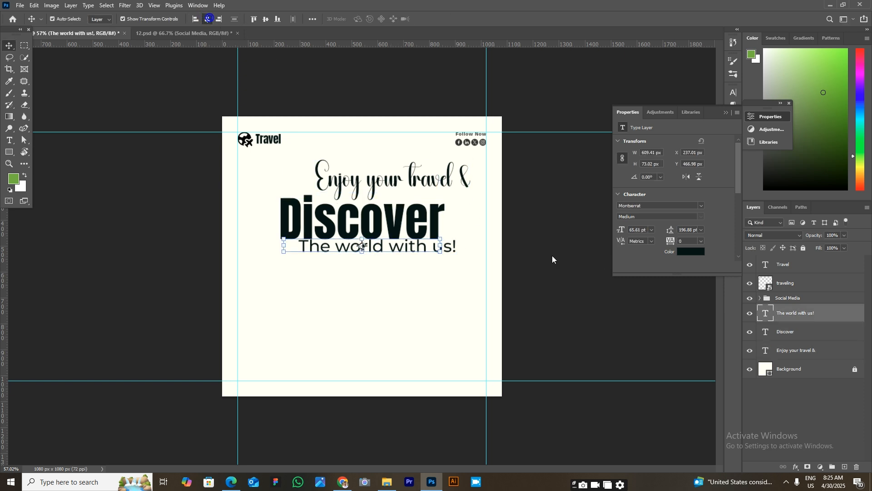
click(415, 196)
click(597, 254)
Step: Change "Enjoy your travel &" to Montserrat Regular, scale it down and place it just above the end of "Discover"
text(tificate)
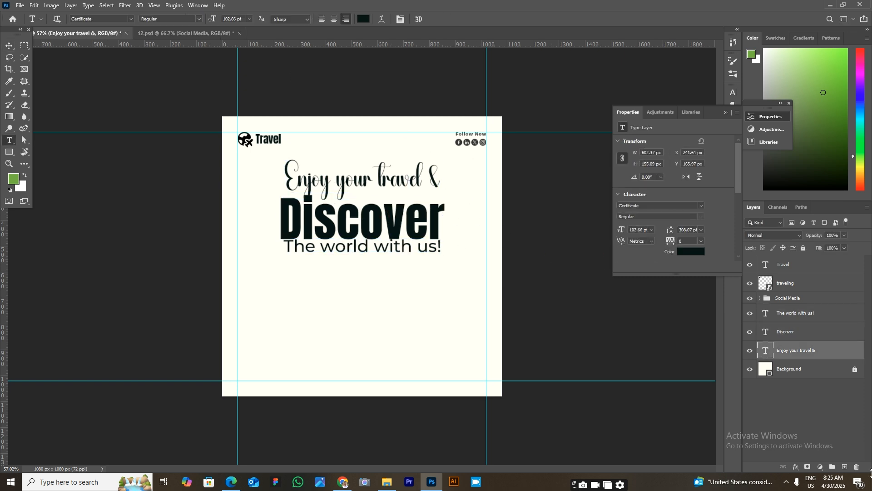
text(mon)
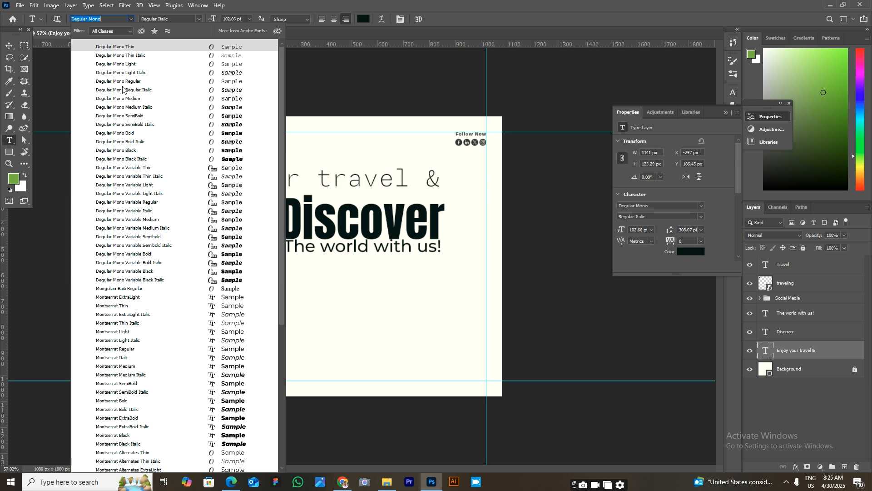
click(119, 349)
click(5, 43)
drag(435, 214, 442, 187)
Step: Enlarge only the initial letter "D" of "Discover" so it rises beside the "Enjoy your travel &" line
key(t)
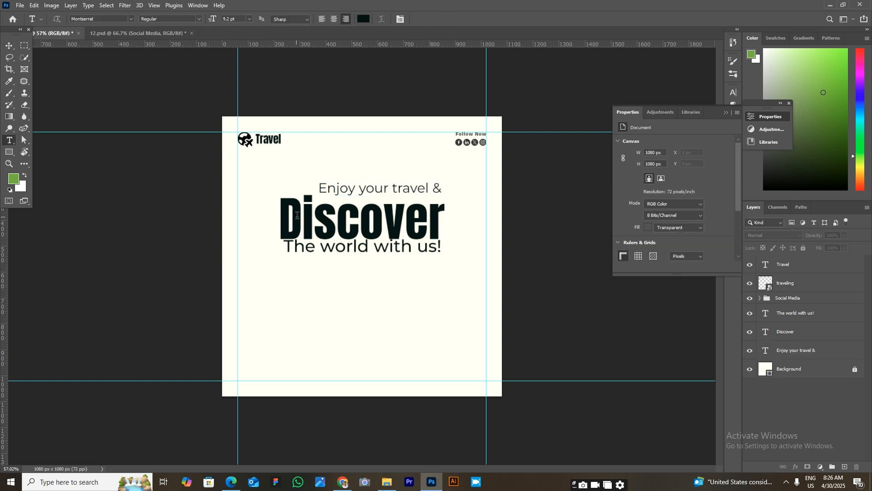
drag(301, 220, 280, 220)
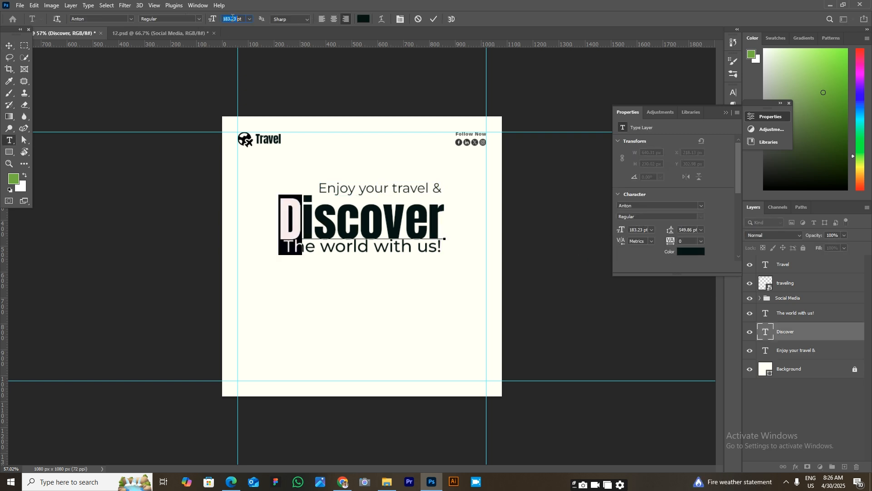
click(434, 19)
click(9, 46)
click(47, 244)
Step: Move "The world with us!" to line up with the left edge of the large "D" and set its style to Regular
drag(352, 249, 340, 256)
key(t)
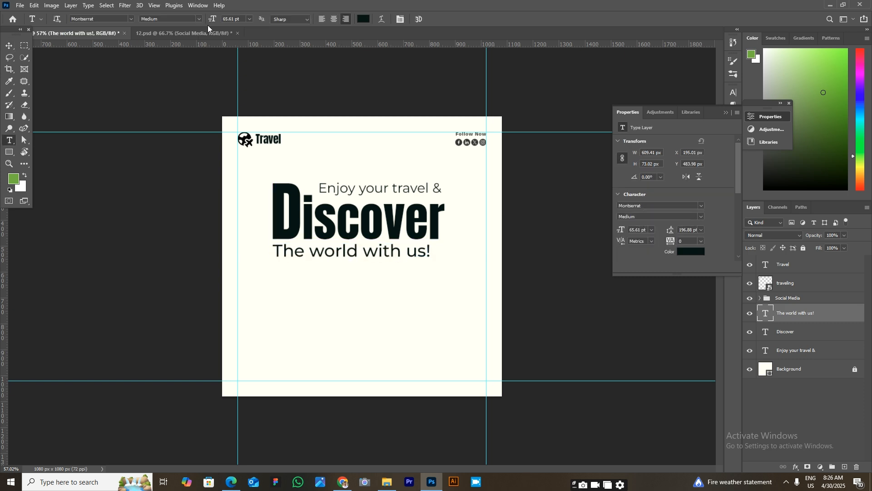
click(198, 19)
click(168, 71)
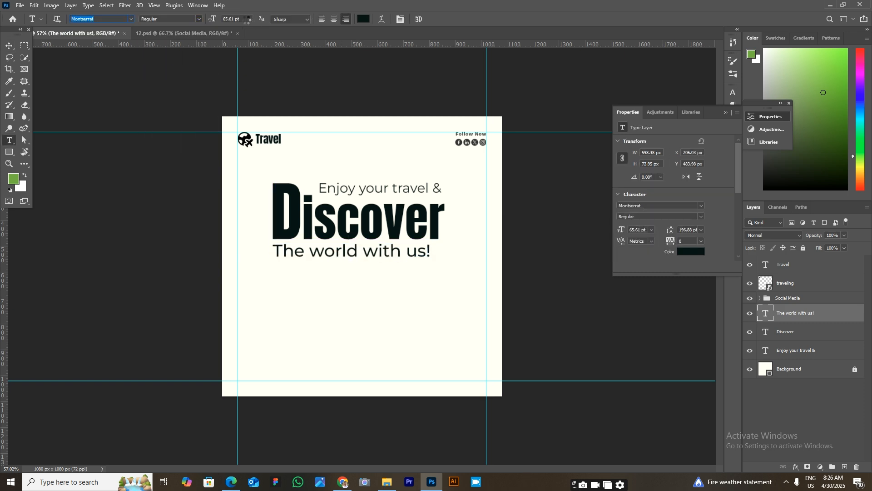
Step: Try a 48 pt font size on "The world with us!"
click(249, 19)
key(Escape)
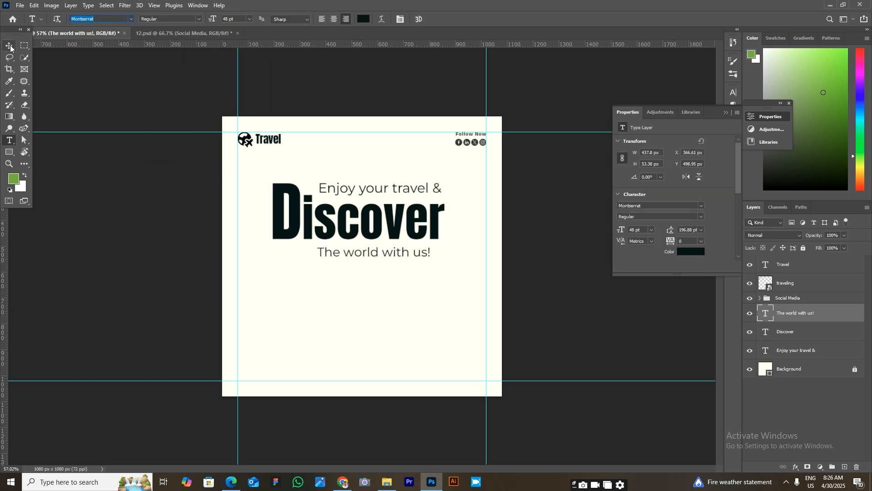
key(v)
Step: Move the three headline lines up together toward the logo row and adjust the position of "Discover"
scroll(448, 220, down, 3)
scroll(380, 236, up, 3)
drag(323, 288, 389, 184)
drag(385, 217, 387, 203)
click(413, 293)
click(396, 204)
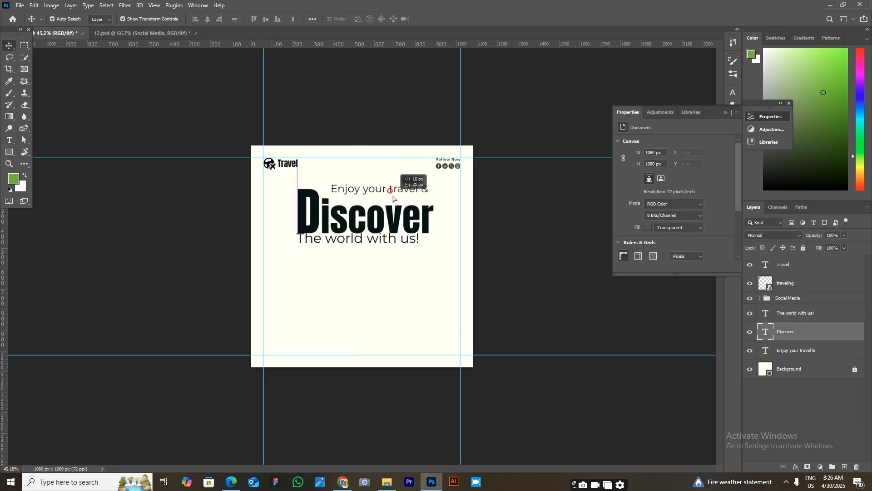
click(395, 283)
Step: Reduce the font size of the letters "iscover" in "Discover", leaving the initial "D" larger
key(t)
drag(320, 216, 431, 214)
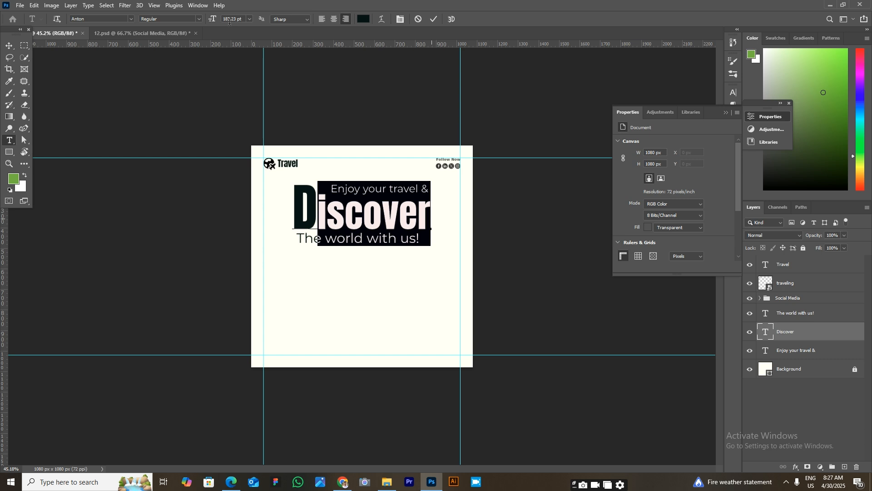
click(234, 19)
key(Return)
click(9, 46)
click(328, 310)
Step: Center "Discover" horizontally on the canvas and lock its layer
mouse_move(379, 200)
mouse_down()
mouse_move(395, 204)
mouse_move(370, 204)
mouse_up()
key(ctrl+z)
click(567, 275)
click(402, 212)
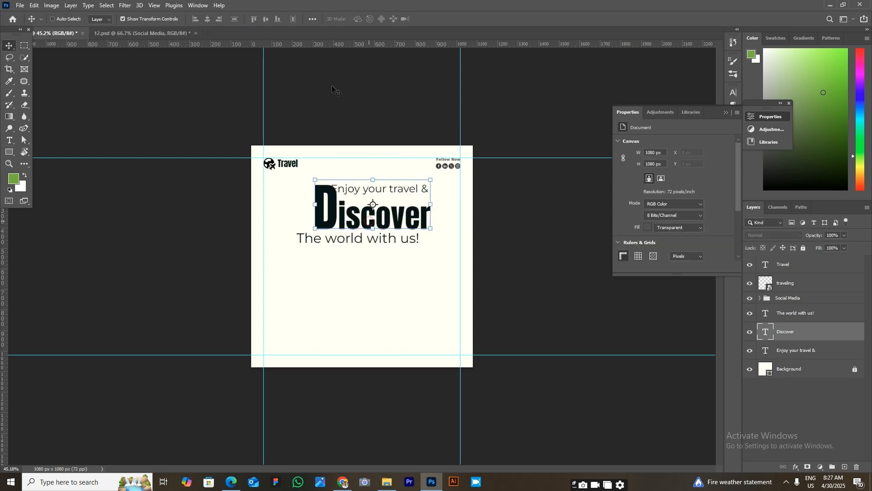
click(207, 19)
click(566, 265)
key(ctrl+z)
key(ctrl+shift+z)
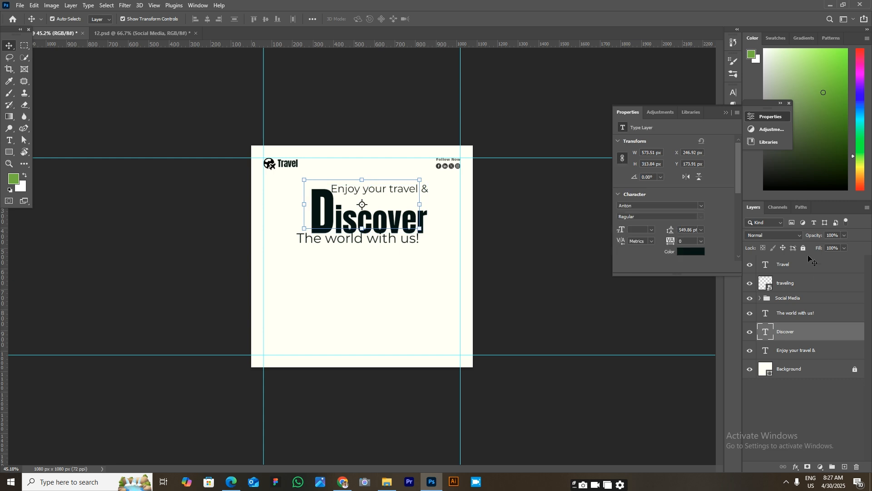
click(804, 248)
Step: Scale "Enjoy your travel &" to 49.2 pt, about 452 px wide, so it spans the letters "iscover"
drag(400, 191, 422, 194)
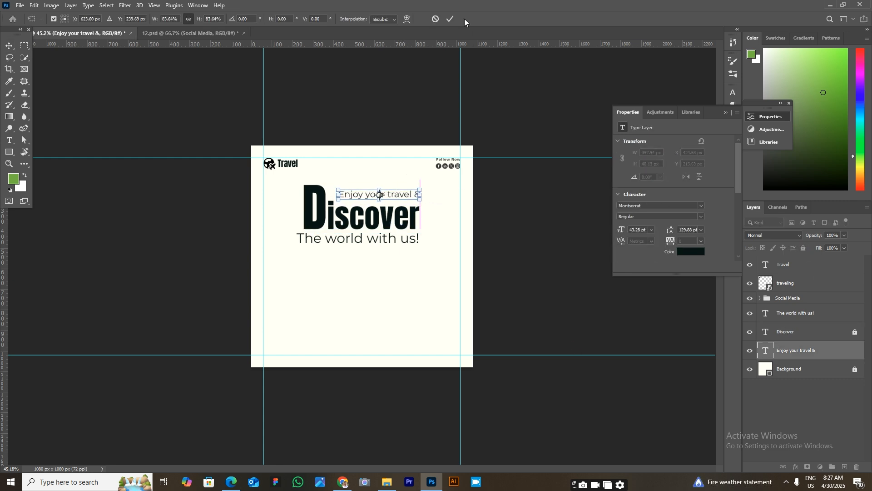
scroll(420, 415, down, 3)
scroll(379, 244, up, 7)
click(368, 163)
drag(327, 162, 313, 158)
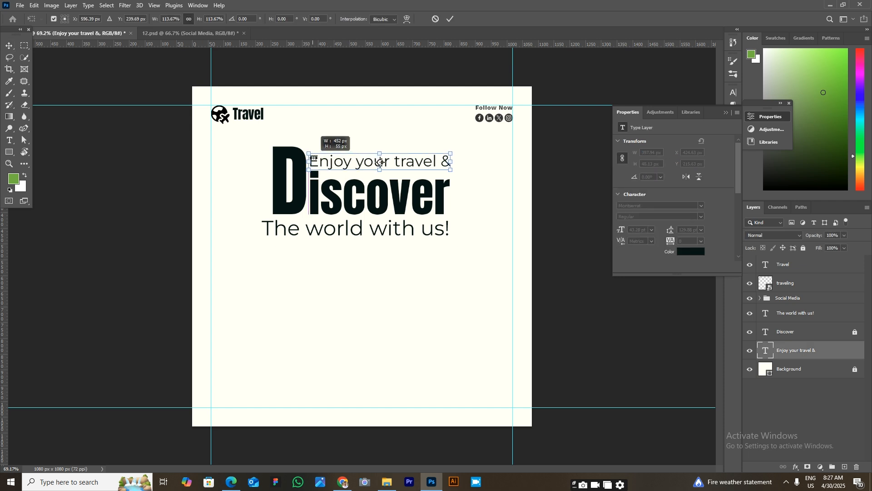
click(576, 267)
Step: Move "The world with us!" to the right under "Discover" and scale it down to 61.08 pt
scroll(477, 313, down, 1)
click(300, 234)
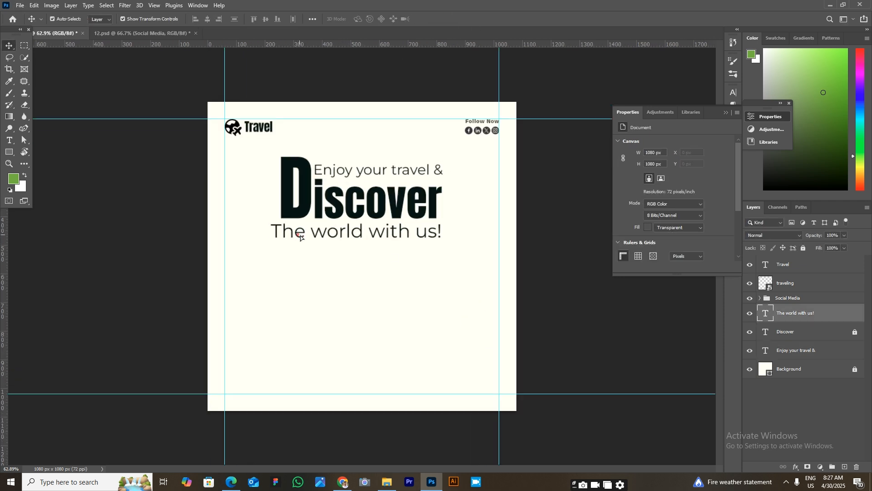
drag(301, 236, 307, 236)
key(ctrl+t)
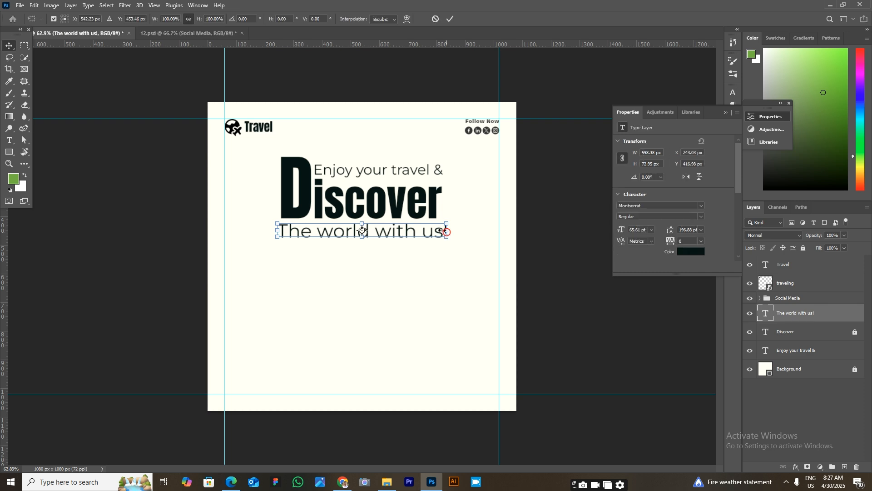
drag(444, 231, 435, 230)
click(452, 19)
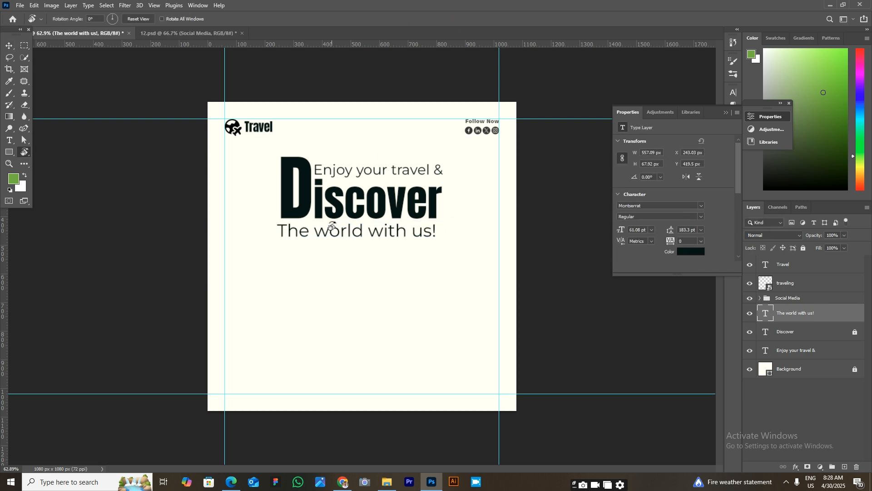
Step: Set the font size of "Enjoy your travel &" to 50 pt
key(v)
click(406, 171)
key(t)
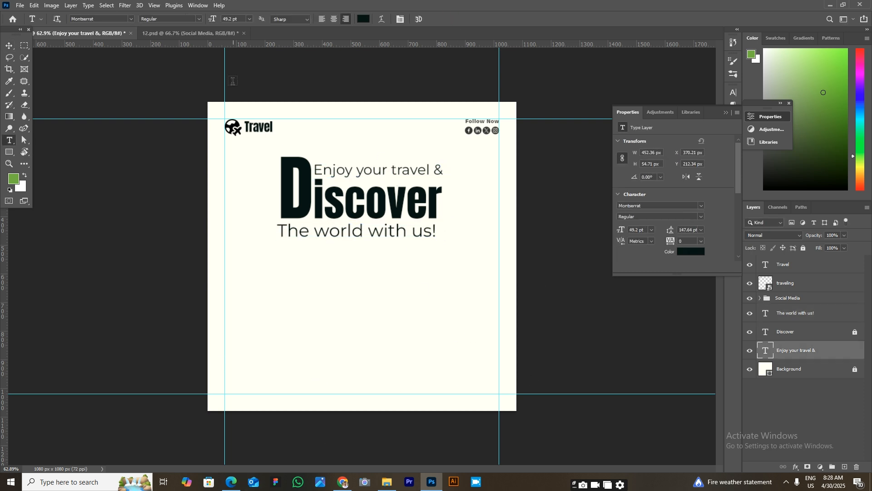
click(9, 45)
click(573, 292)
scroll(533, 277, down, 3)
click(377, 238)
click(394, 191)
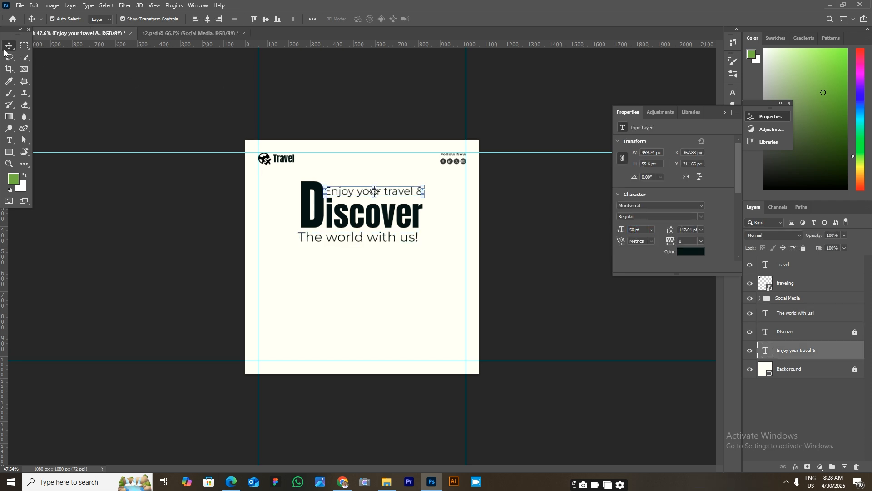
Step: Align "The world with us!" with the left edge of "Discover" and scale it to 61.77 pt to span that word's width
click(390, 246)
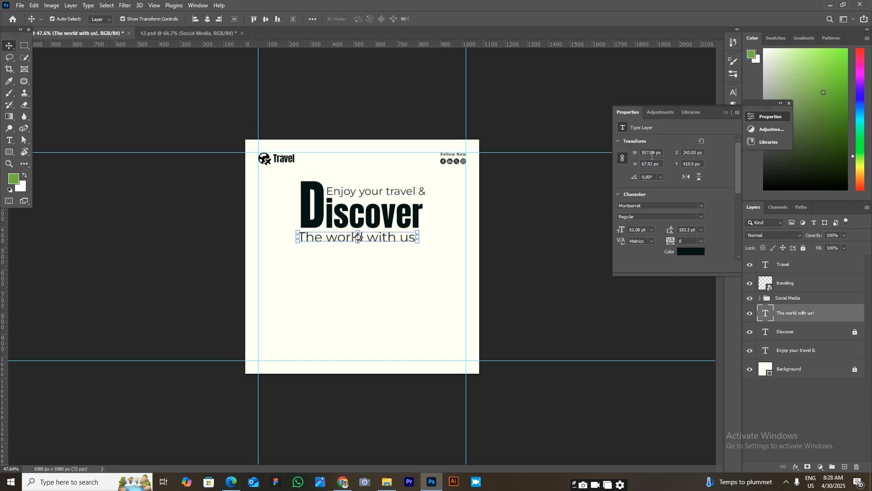
click(512, 266)
drag(369, 241, 350, 238)
scroll(540, 288, down, 3)
scroll(539, 288, up, 3)
click(393, 242)
drag(401, 237, 424, 237)
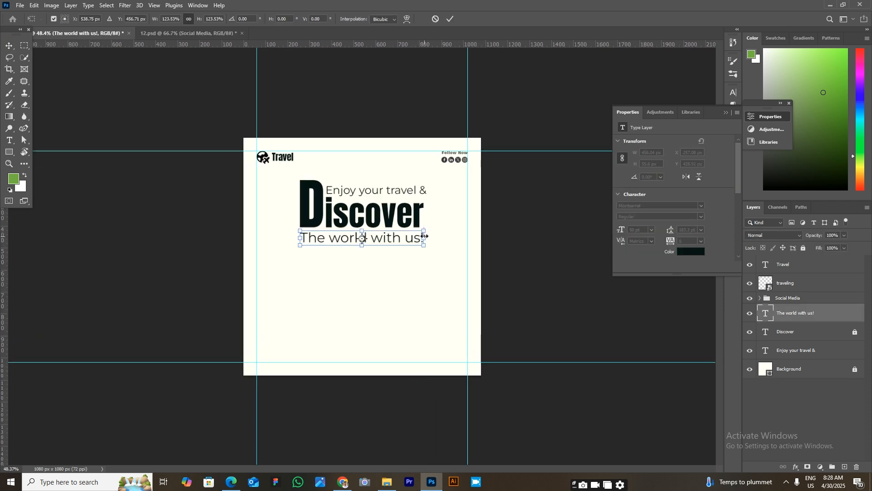
click(452, 18)
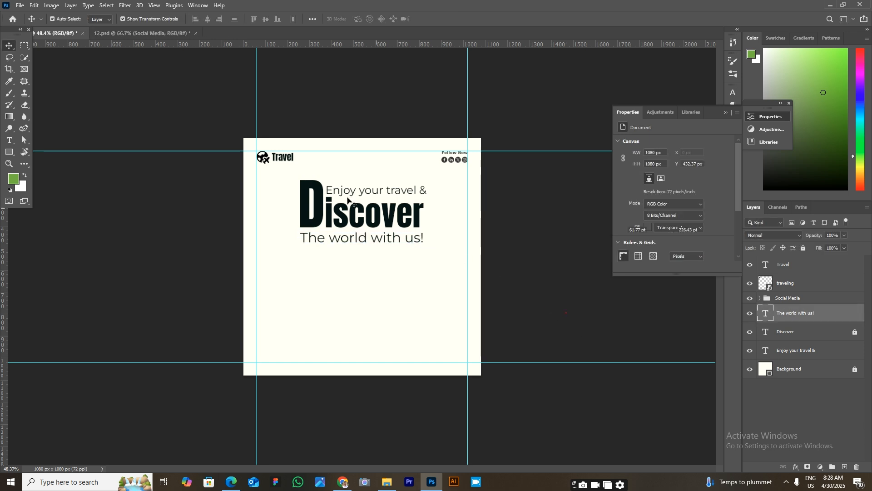
Step: Move "Enjoy your travel &" up out of the way and draw a green rectangle about 465 × 54 px above "iscover"
scroll(363, 242, up, 3)
drag(386, 135, 396, 100)
key(u)
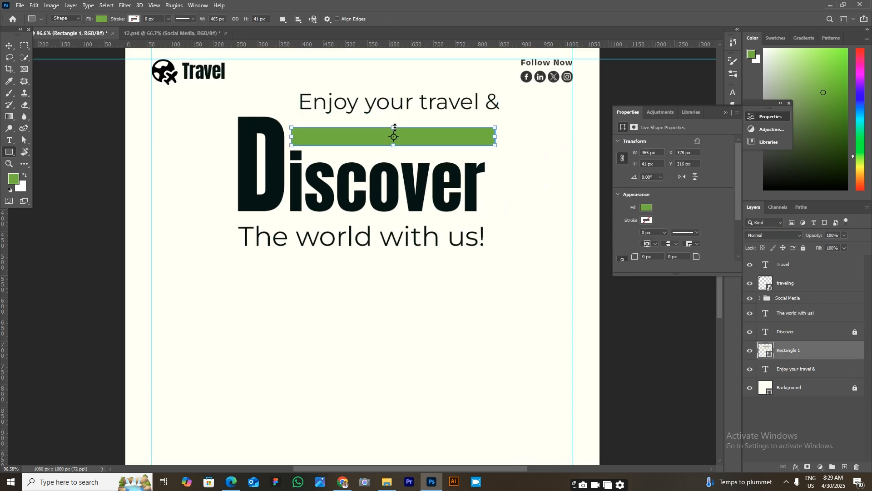
click(8, 49)
scroll(364, 215, down, 2)
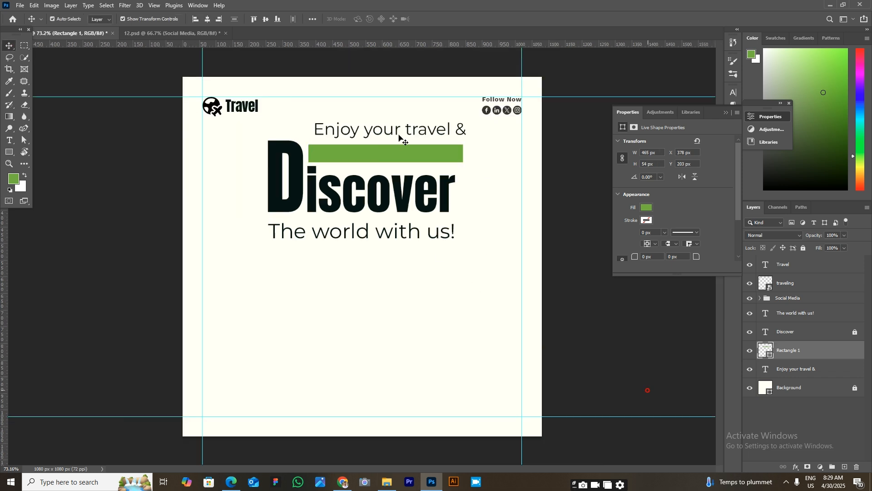
Step: Place "Enjoy your travel &" over the green rectangle and bring its layer to the front
drag(387, 129, 390, 145)
key(ctrl+shift+bracketright)
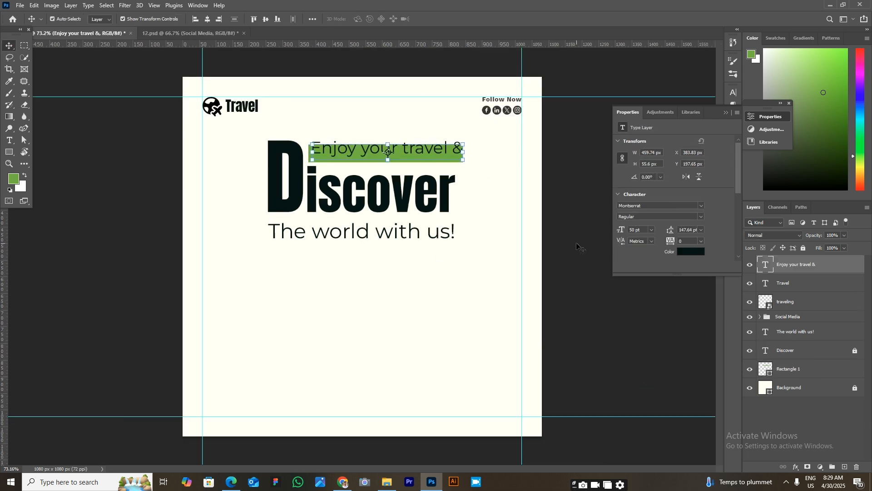
click(615, 323)
scroll(614, 323, down, 3)
Step: Scale "Enjoy your travel &" down to 46.2 pt so it sits inside the green bar with margins on both sides
scroll(465, 116, up, 12)
click(491, 162)
drag(499, 164, 484, 164)
drag(142, 163, 154, 163)
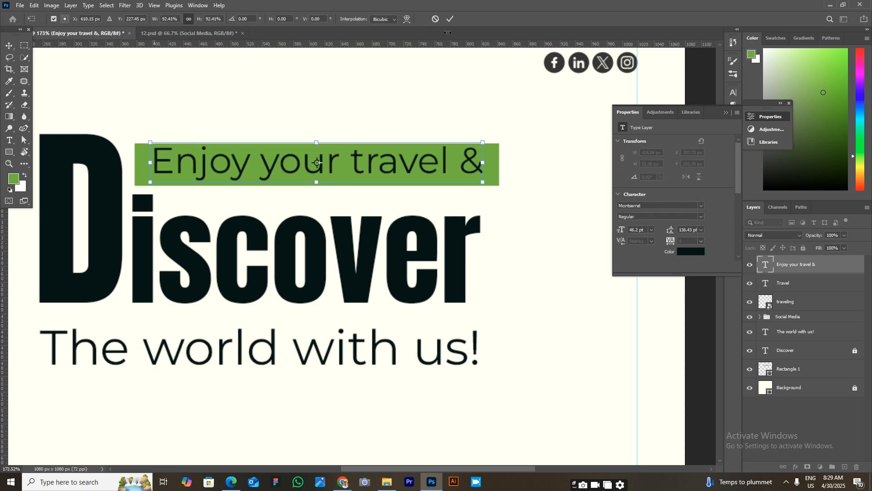
key(Return)
click(572, 296)
scroll(503, 228, down, 4)
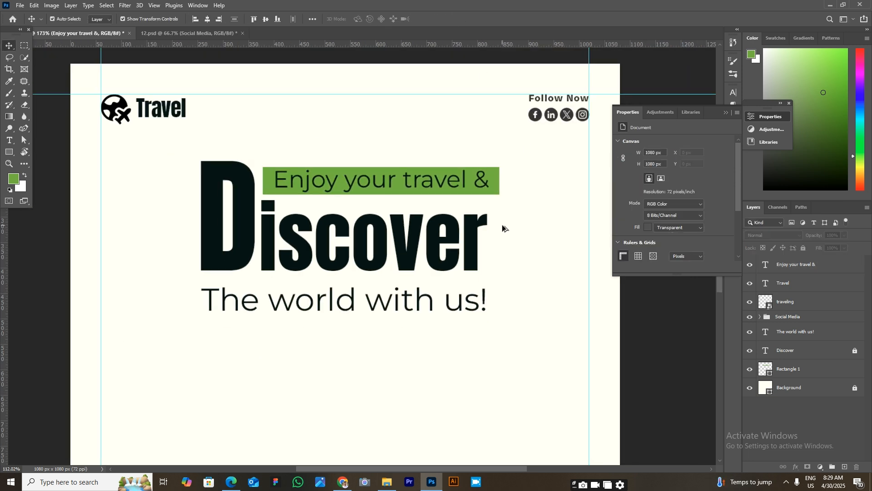
Step: Center "The world with us!" horizontally on the canvas and unlock the "Discover" layer
click(379, 243)
click(530, 289)
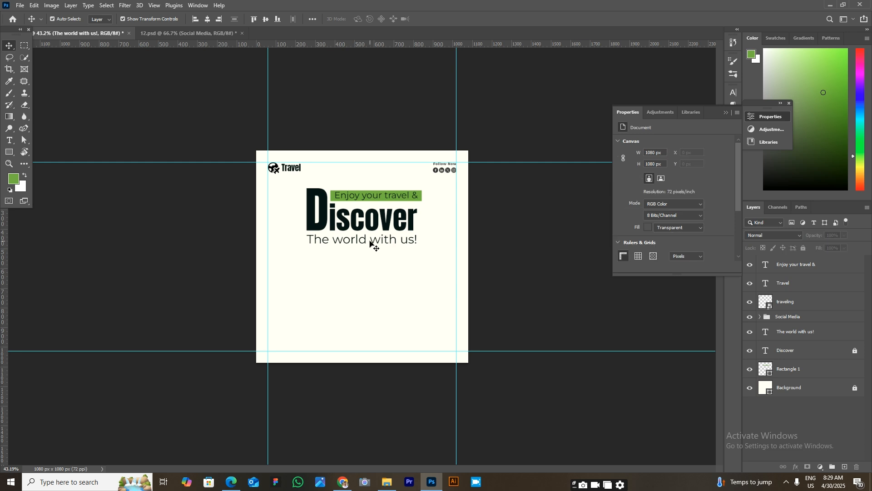
click(372, 240)
click(364, 279)
drag(293, 189, 410, 249)
drag(333, 222, 295, 223)
click(400, 213)
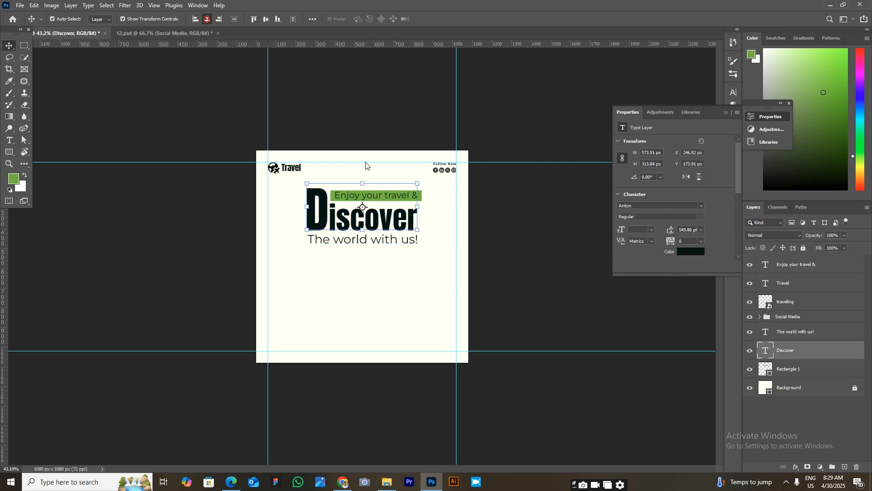
drag(384, 173, 398, 199)
click(546, 311)
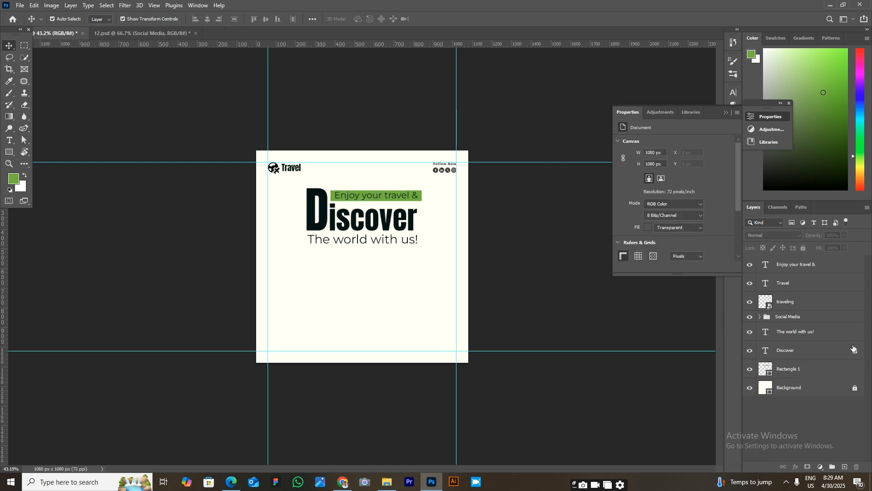
Step: Group the three headline lines with the green bar, center the group horizontally and nudge it up 10 px
drag(342, 266, 418, 184)
key(ctrl+g)
click(207, 19)
key(shift+Up)
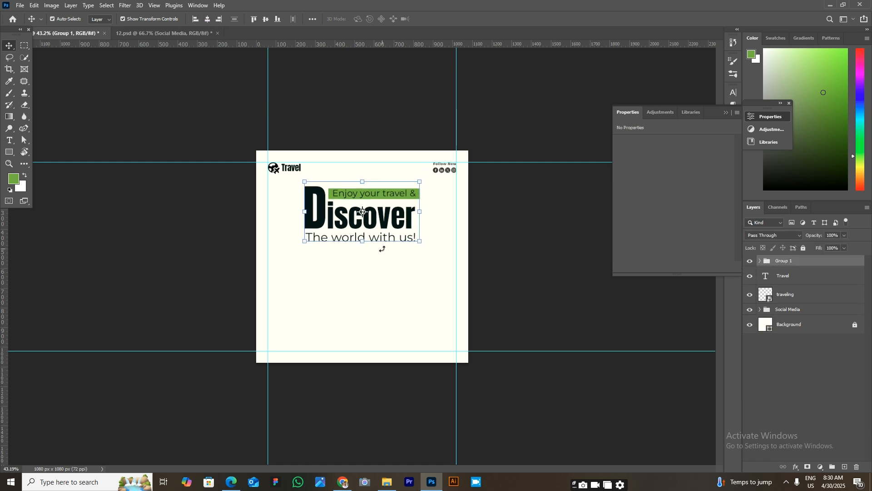
Step: Shrink the green bar and "Enjoy your travel &" together so the bar ends at the right edge of "Discover"
click(554, 308)
scroll(94, 119, up, 4)
drag(463, 151, 445, 162)
ctrl+click(818, 317)
click(444, 294)
scroll(544, 305, down, 6)
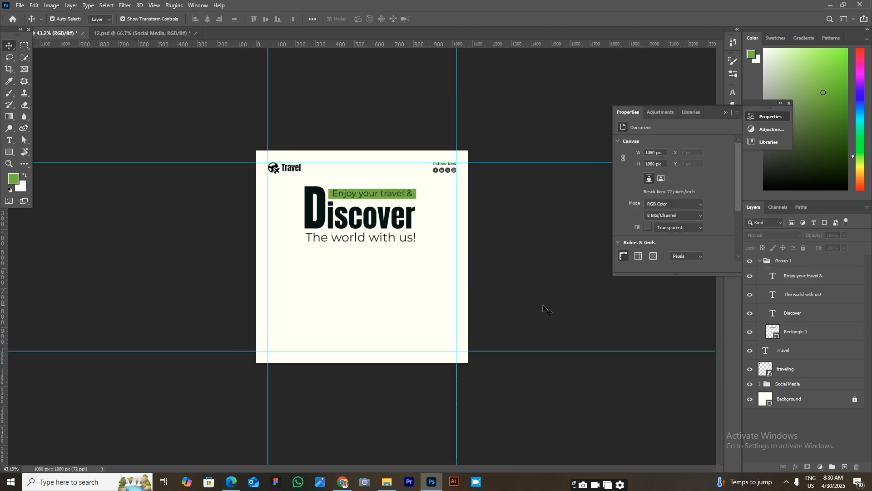
scroll(324, 137, up, 10)
click(379, 204)
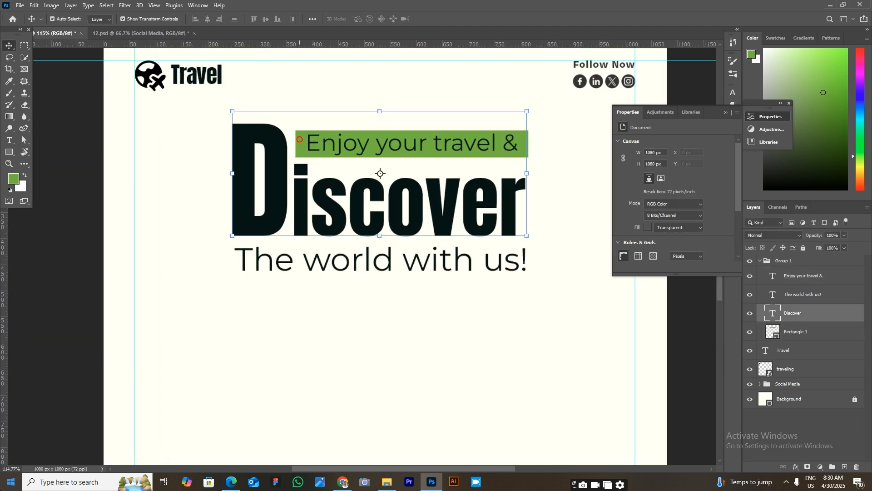
scroll(429, 275, down, 10)
click(526, 282)
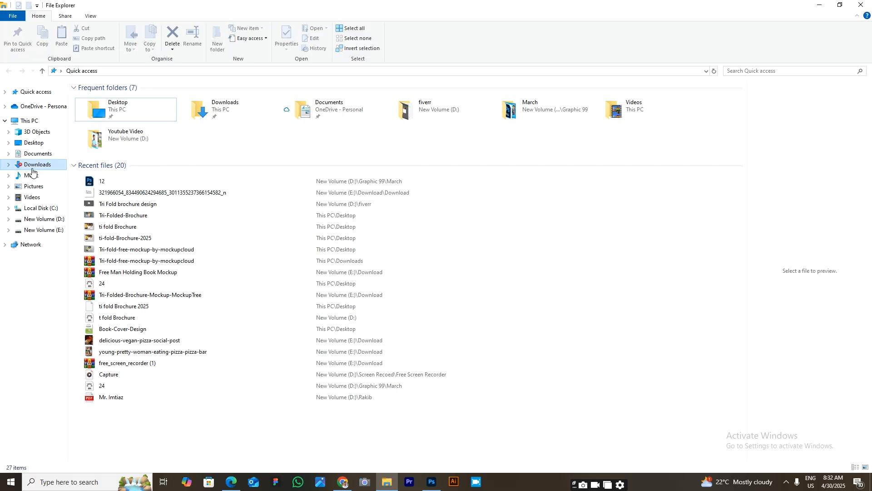
Step: Open the forest road photo from the Downloads folder in Photoshop and copy it into the poster document
click(37, 164)
drag(519, 167, 298, 37)
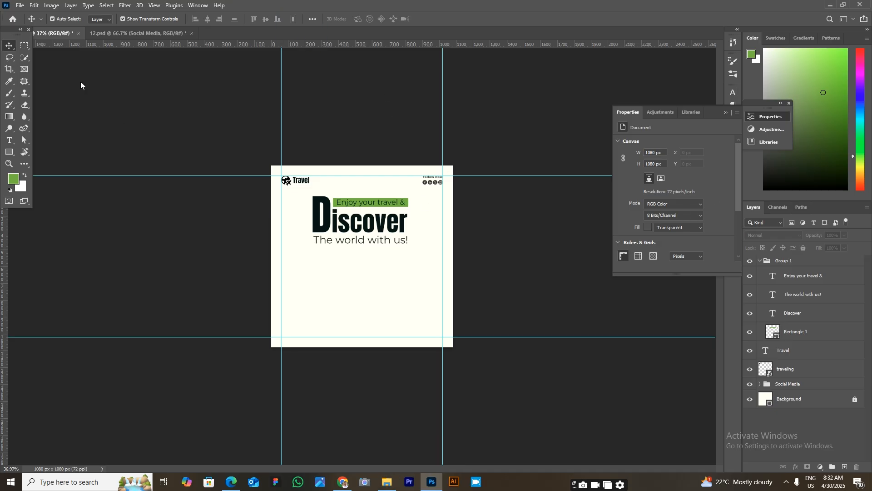
drag(119, 121, 119, 46)
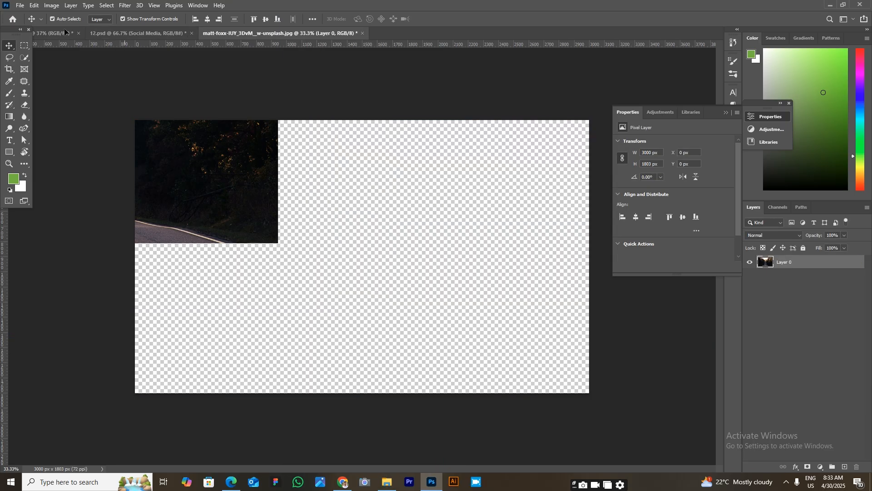
drag(65, 31, 389, 268)
Step: Scale the road photo to 1798 × 1080 px to cover the canvas and place its layer directly above Background
drag(386, 417, 384, 346)
drag(384, 116, 384, 166)
click(450, 19)
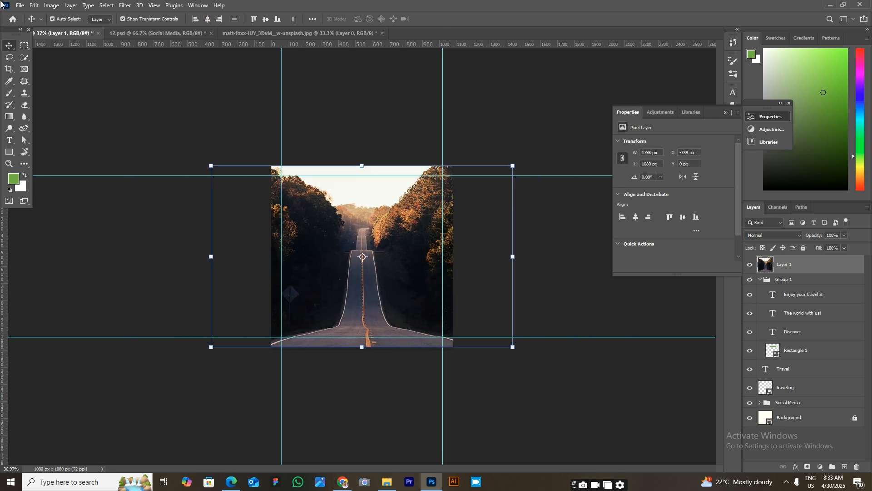
click(761, 280)
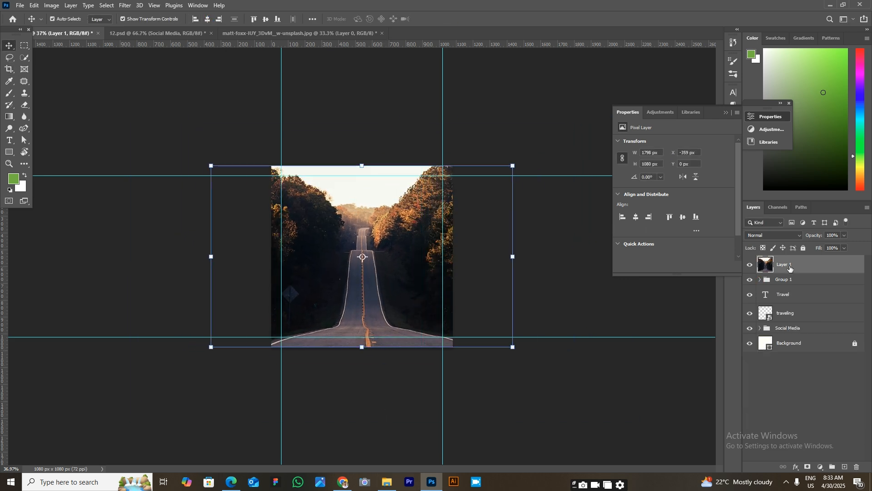
drag(782, 335, 782, 335)
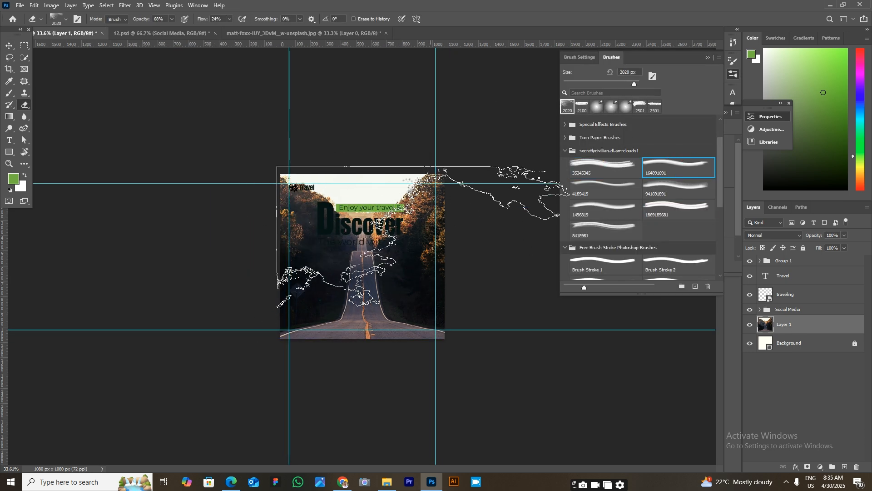
Step: Erase the sky and treetops of the road photo behind the logo and headline with the 164891691 cloud brush at 1600 px
key(bracketleft)
key(bracketleft)
key(bracketleft)
key(bracketleft)
key(bracketleft)
click(349, 211)
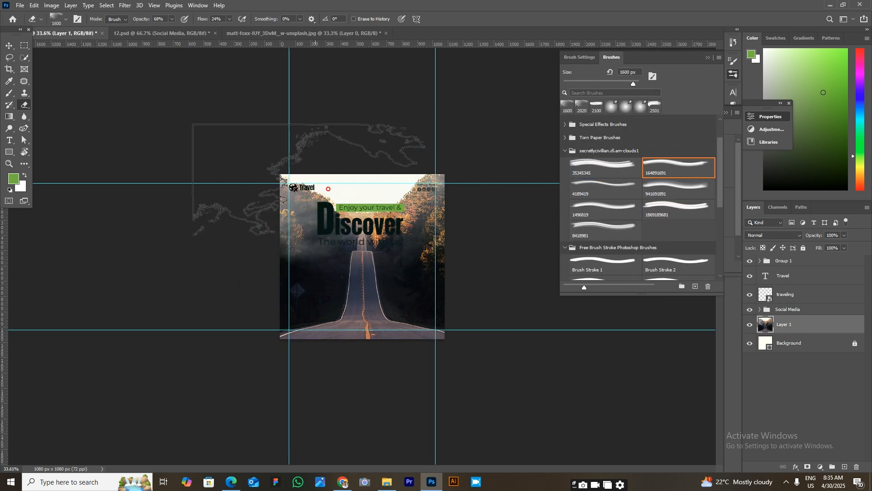
click(346, 255)
click(365, 190)
click(397, 196)
click(422, 210)
click(425, 184)
click(420, 180)
click(408, 179)
click(358, 186)
click(317, 225)
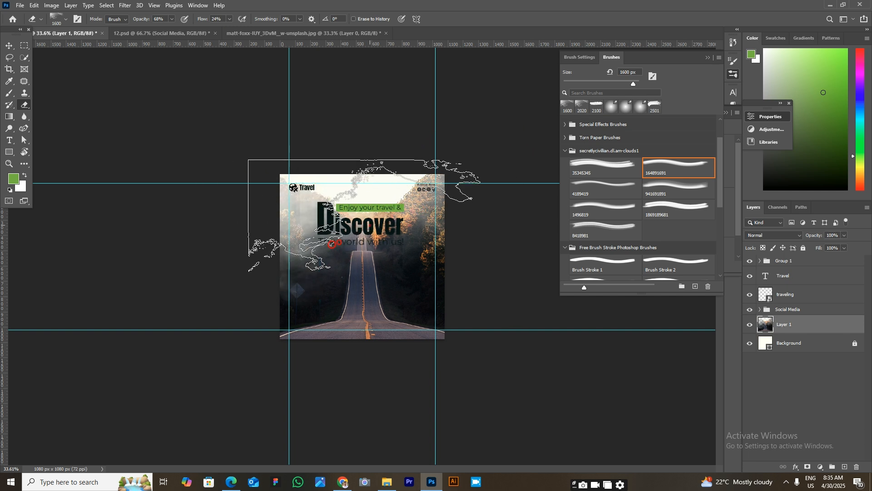
click(330, 182)
click(319, 190)
click(309, 176)
click(368, 184)
click(355, 181)
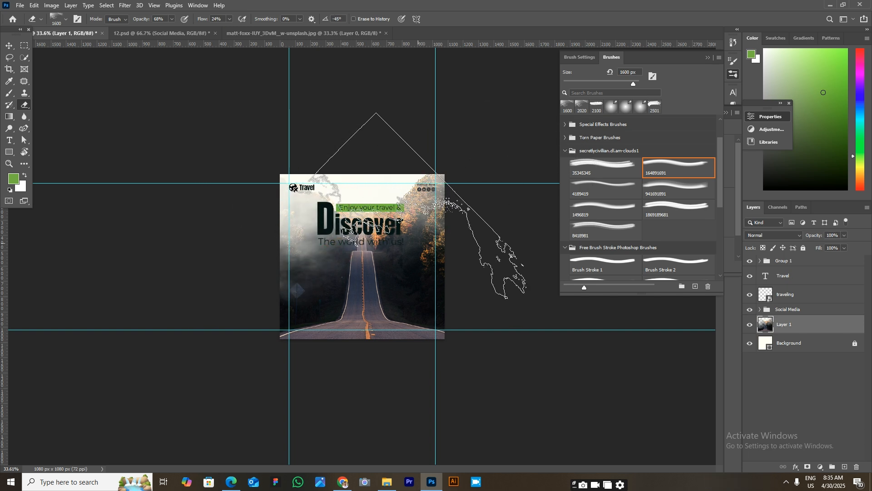
Step: Rotate the cloud eraser tip to -60° and fade the photo's upper area around the headline and social icons
key(shift+Right)
key(shift+Right)
key(shift+Right)
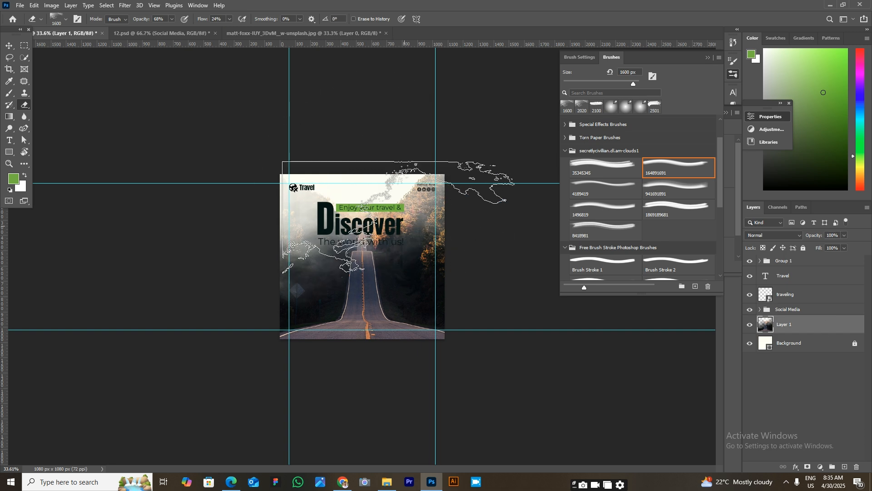
click(403, 194)
key(shift+Right)
key(shift+Right)
key(shift+Right)
key(shift+Right)
key(shift+Right)
key(shift+Right)
key(shift+Right)
key(shift+Right)
key(shift+Right)
key(shift+Right)
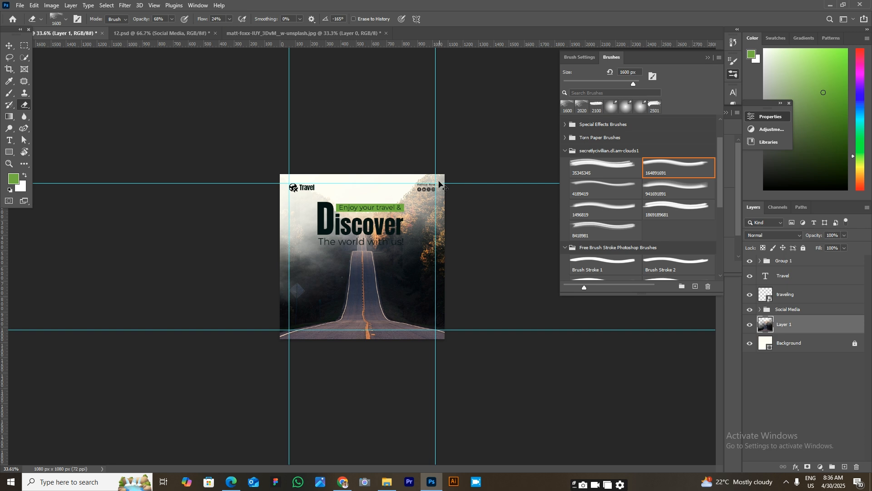
key(shift+Left)
key(shift+Left)
key(shift+Left)
key(shift+Left)
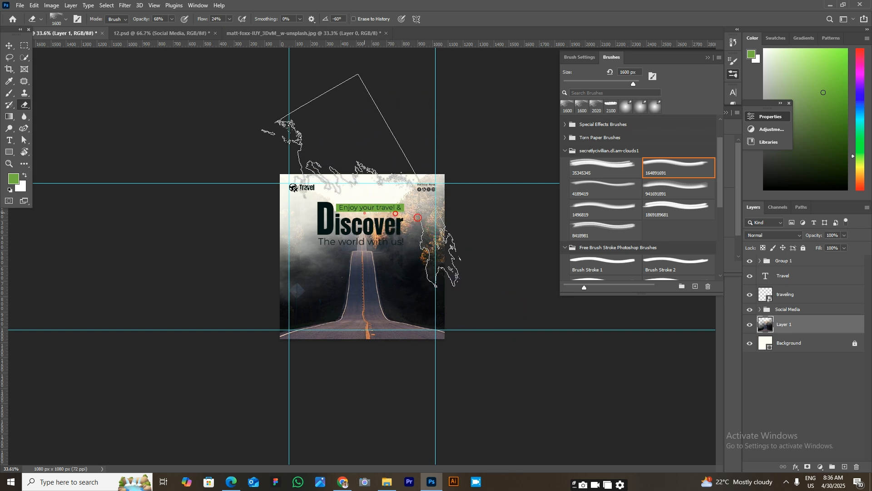
click(307, 177)
click(373, 191)
click(375, 161)
click(356, 134)
click(347, 127)
click(304, 165)
click(286, 159)
click(297, 175)
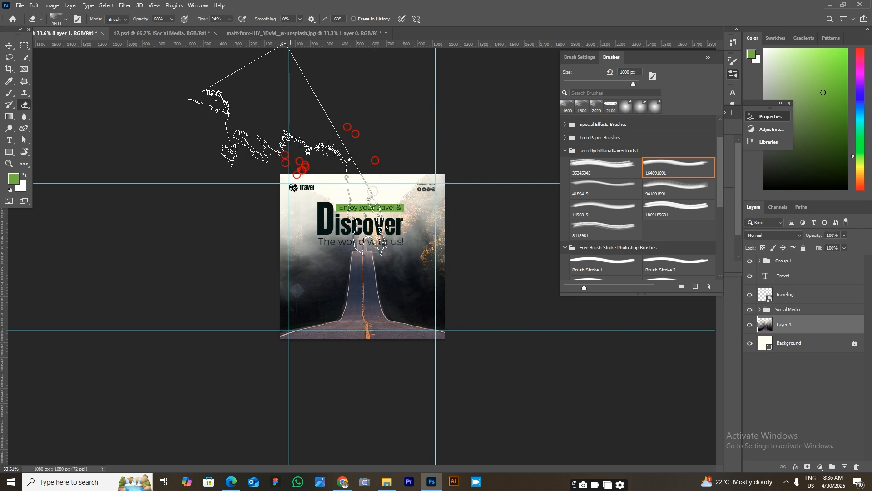
Step: Fade the remaining trees on both sides of the road into mist with the -60° cloud eraser
click(485, 327)
click(464, 285)
click(491, 295)
click(492, 275)
click(487, 256)
click(470, 231)
click(452, 228)
click(419, 203)
click(501, 232)
click(490, 220)
click(473, 220)
click(493, 253)
click(219, 225)
click(433, 261)
click(413, 264)
click(284, 179)
click(259, 189)
click(285, 197)
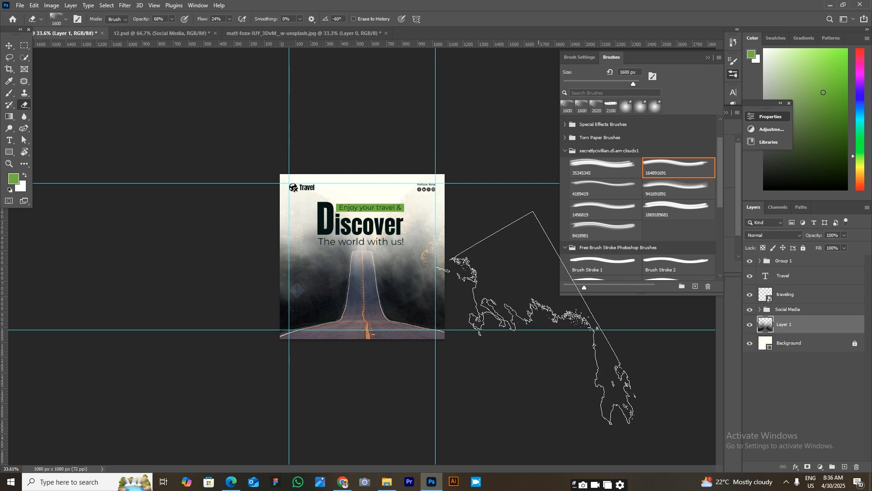
Step: Return to the Move tool, deselect the photo layer and collapse the Brushes panel
key(c)
click(522, 263)
click(476, 19)
key(v)
click(530, 285)
key(ctrl+0)
scroll(511, 326, down, 2)
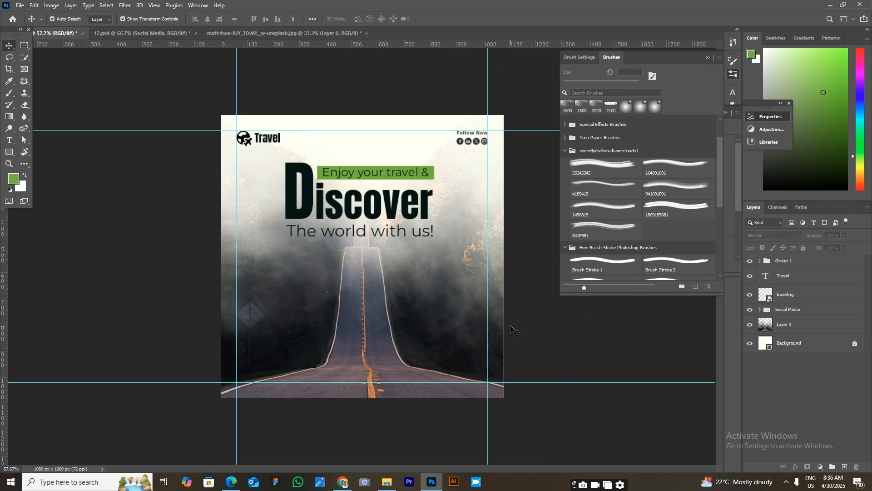
scroll(511, 326, down, 1)
click(709, 57)
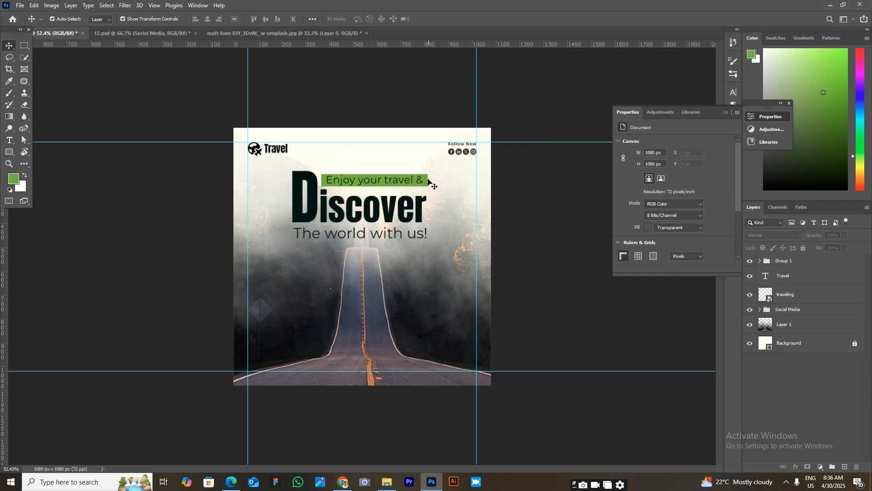
Step: Set the text color of "Discover" to red #f12424
click(411, 205)
click(630, 277)
click(818, 315)
click(687, 252)
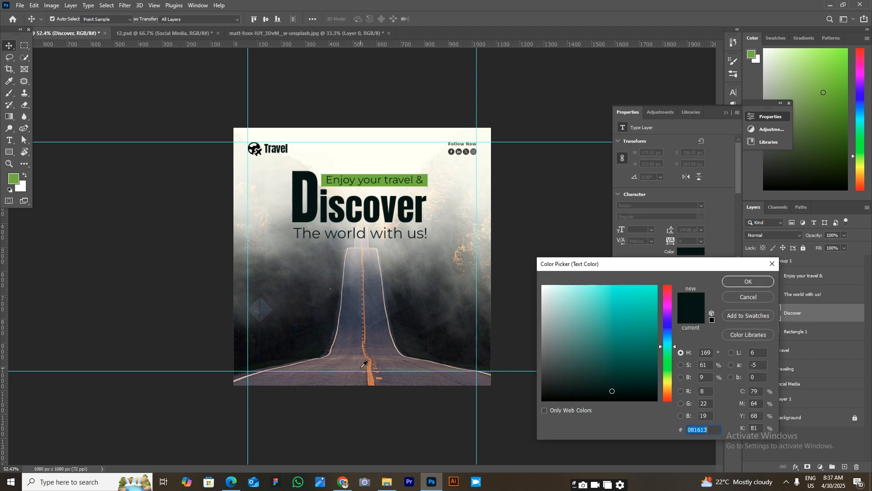
click(362, 368)
click(669, 398)
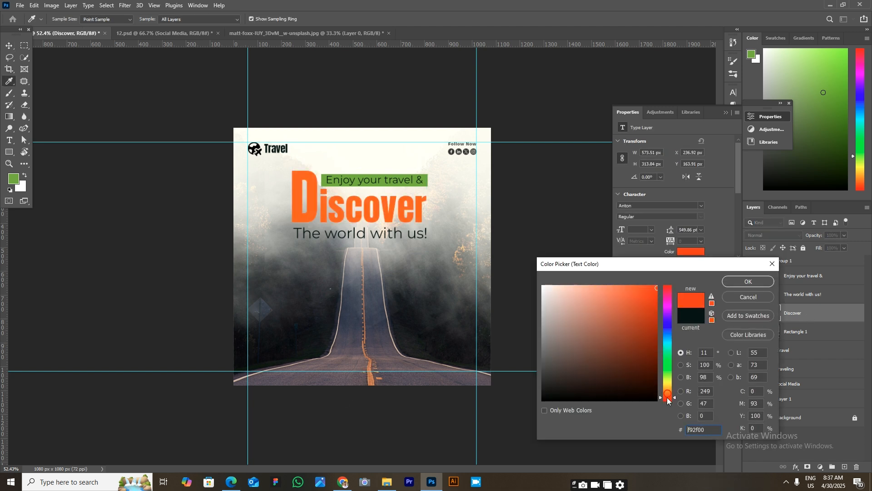
click(670, 402)
click(652, 287)
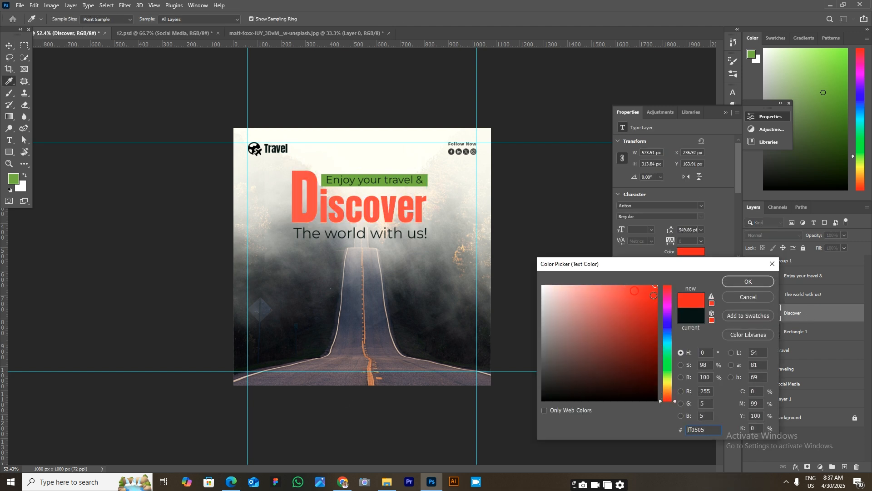
click(618, 298)
click(641, 292)
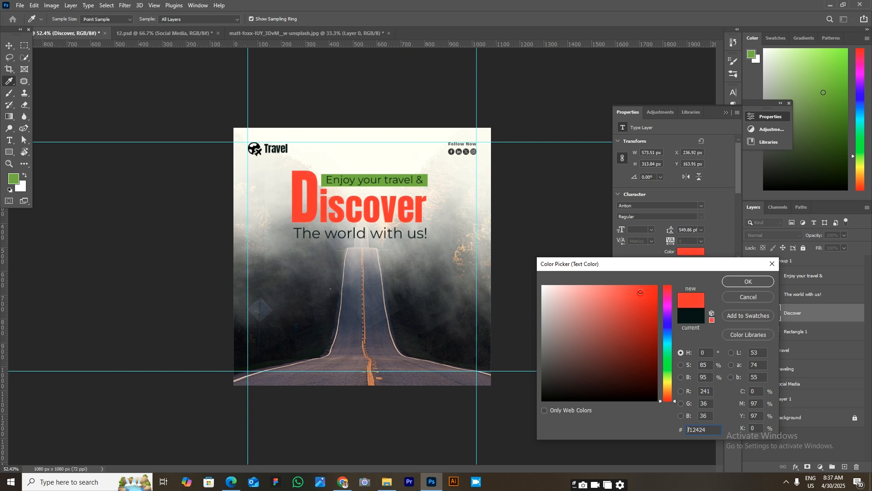
click(741, 282)
Step: Recolor the green rectangle behind "Enjoy your travel &" with a near-black tone sampled from the poster
scroll(550, 327, down, 3)
click(776, 386)
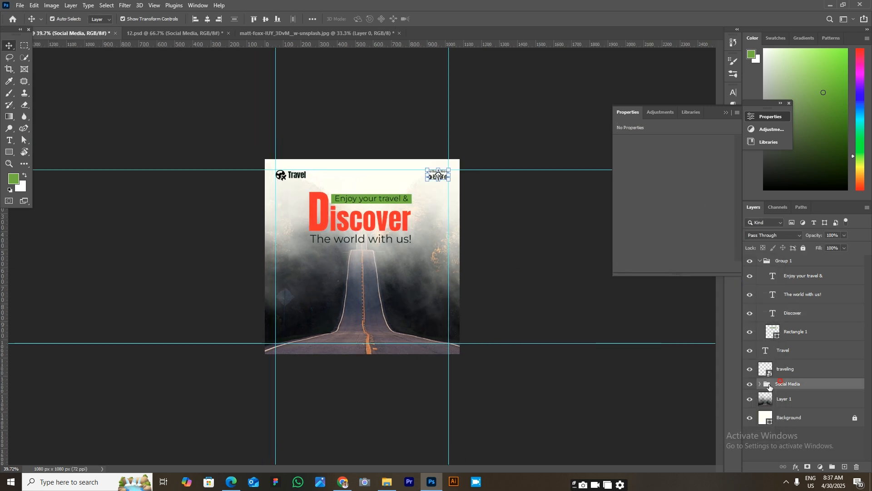
double_click(774, 333)
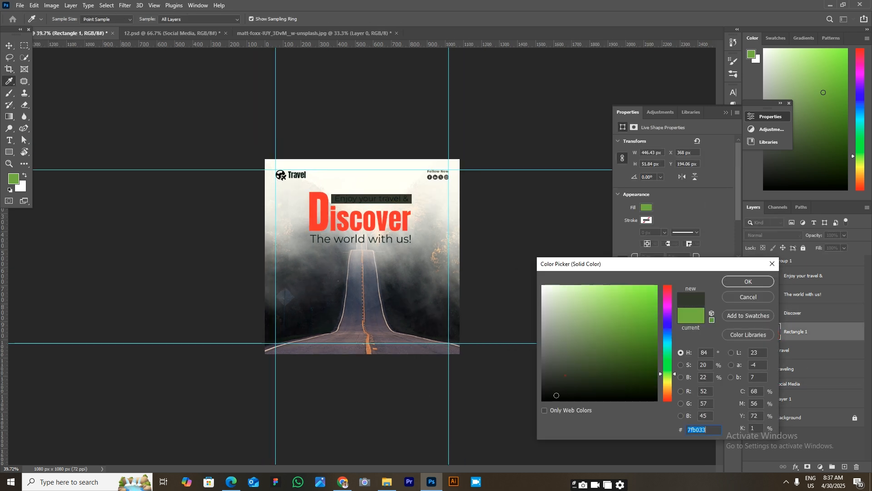
click(394, 221)
click(404, 314)
click(752, 281)
Step: Set the text color of "Enjoy your travel &" to white
click(804, 294)
click(697, 253)
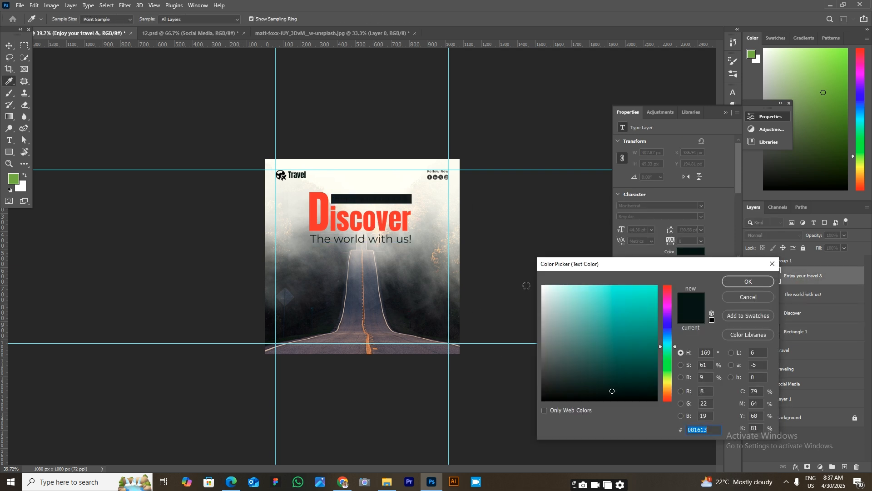
click(741, 282)
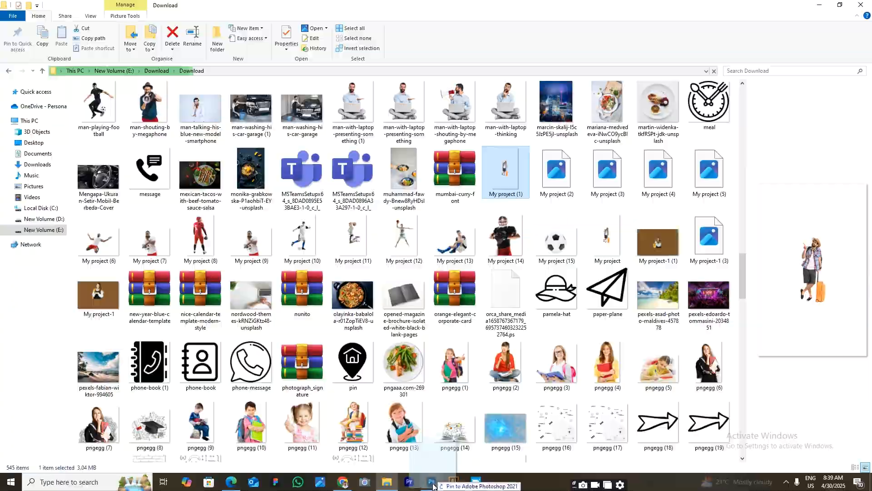
Step: Place the cut-out tourist image "My project (1)" on the poster and delete the white-background tourist-pointing-up layer
drag(433, 486, 430, 291)
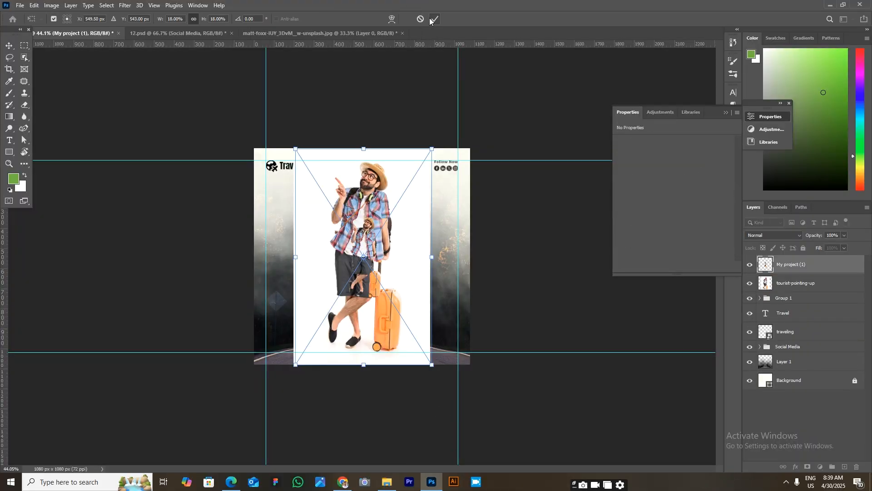
click(434, 19)
click(796, 283)
key(Delete)
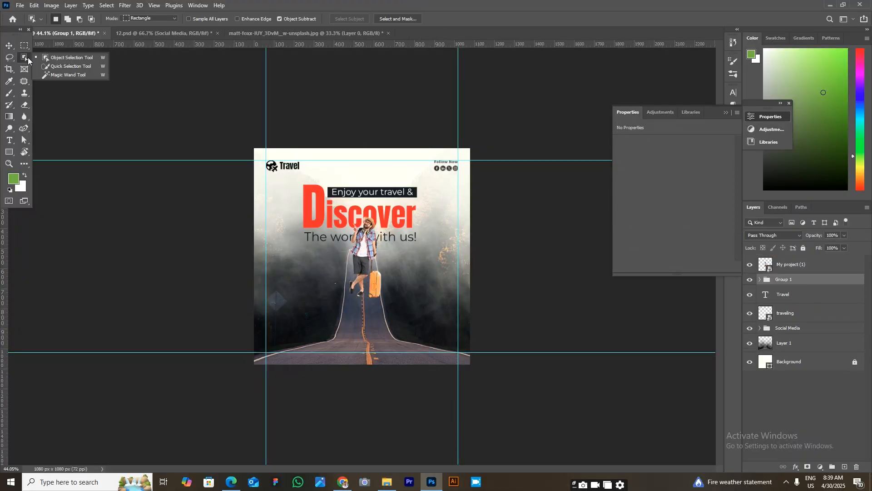
Step: Scale the placed tourist up to about 37.56% over the middle of the poster
click(70, 66)
click(10, 46)
click(629, 318)
click(374, 254)
key(ctrl+t)
mouse_move(306, 255)
mouse_down()
mouse_move(338, 255)
mouse_move(178, 256)
mouse_up()
drag(326, 242, 361, 259)
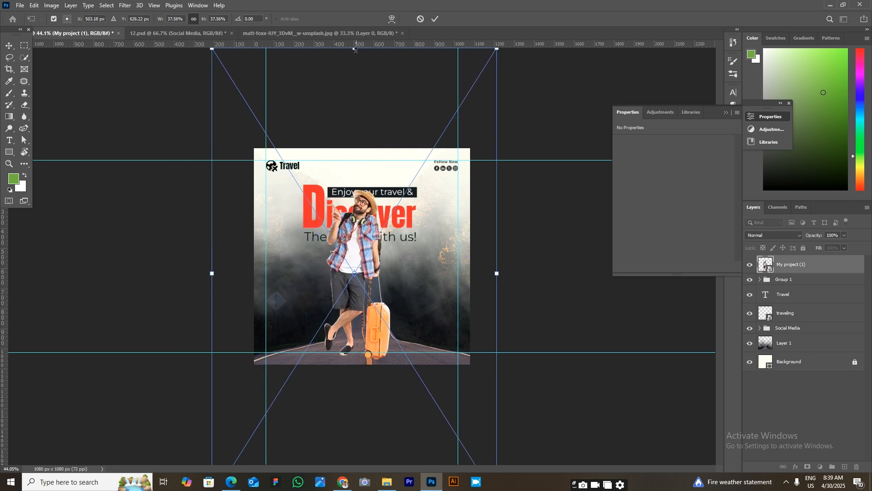
Step: Shrink the tourist to about 739 px tall and stand him at the poster's right guide with his feet near the bottom edge
drag(355, 50, 354, 127)
drag(372, 236, 438, 252)
drag(305, 296, 269, 297)
drag(388, 276, 412, 266)
drag(426, 72, 416, 93)
drag(430, 250, 426, 233)
drag(420, 74, 421, 85)
drag(430, 192, 437, 199)
click(435, 19)
Step: Rasterize the "My project (1)" tourist layer and deselect it
right_click(799, 266)
click(709, 247)
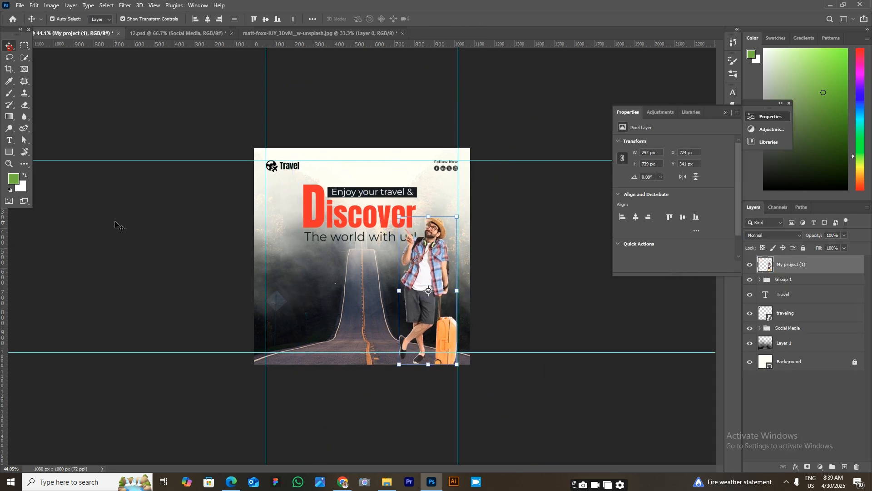
click(519, 276)
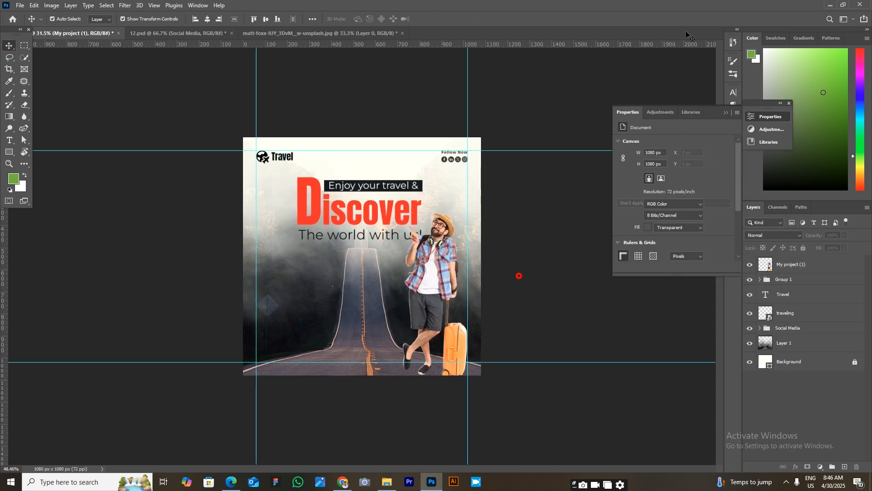
Step: Move the tourist up about 83 px so the suitcase rests near the lower guide
scroll(590, 253, down, 1)
scroll(574, 277, up, 2)
scroll(572, 278, down, 2)
scroll(568, 279, up, 2)
drag(430, 295, 431, 274)
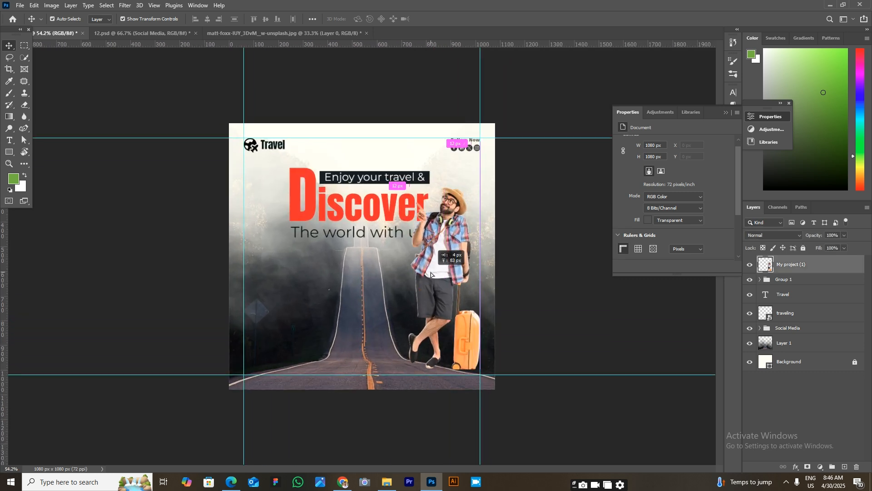
Step: Move the headline group and the "Travel" text together to the left beside the tourist and ungroup the two
click(786, 279)
key(ctrl+g)
drag(393, 183, 354, 202)
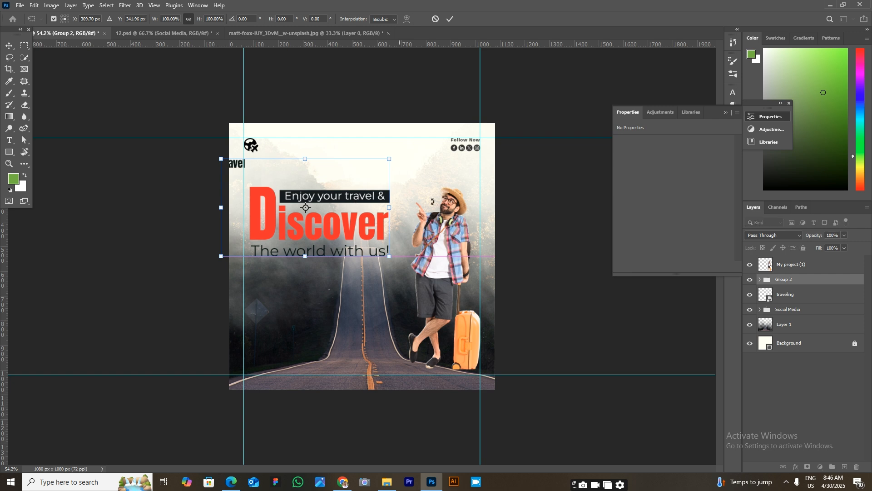
key(Return)
right_click(796, 279)
click(732, 153)
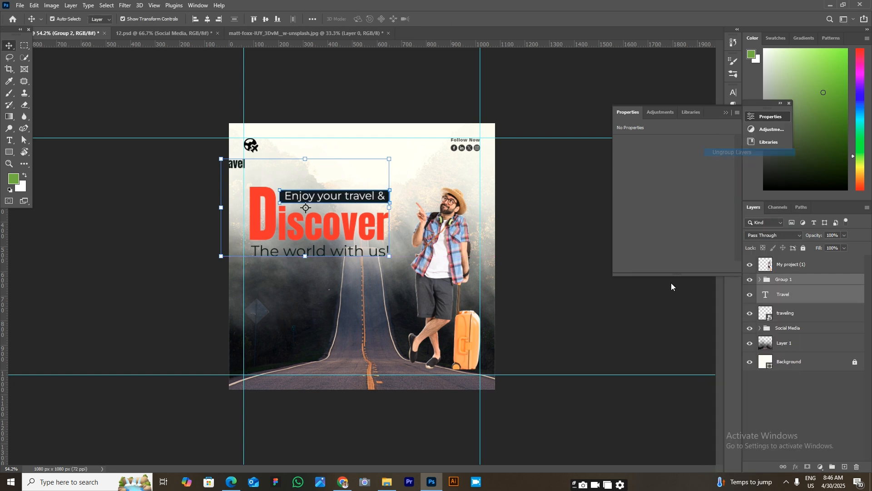
Step: Nudge the displaced "Travel" text down and right until it sits beside the globe logo again
key(shift+Down)
key(shift+Down)
key(shift+Down)
key(shift+Down)
key(shift+Down)
key(shift+Down)
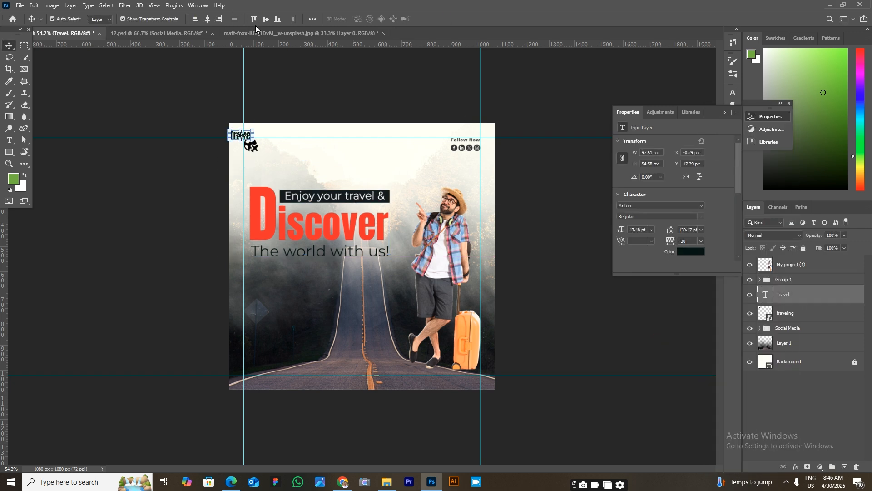
key(shift+Right)
key(shift+Right)
key(shift+Right)
key(shift+Right)
key(shift+Right)
key(shift+Right)
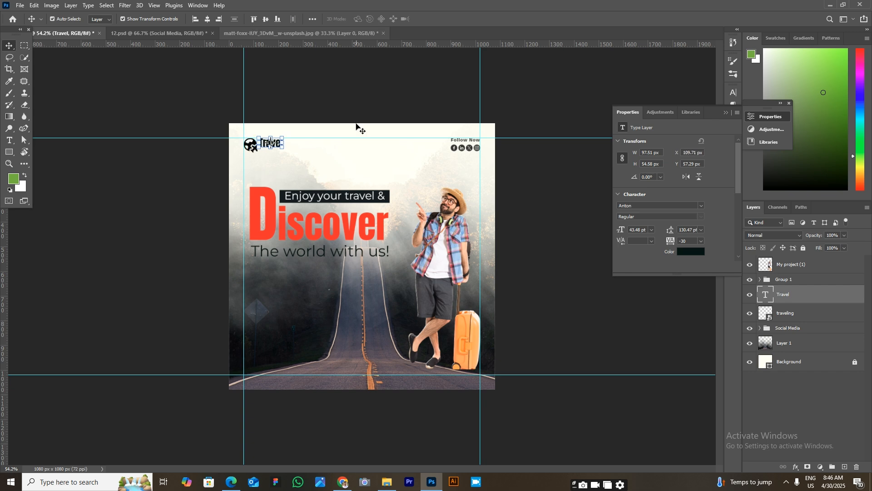
click(573, 243)
scroll(380, 242, down, 2)
scroll(379, 242, up, 4)
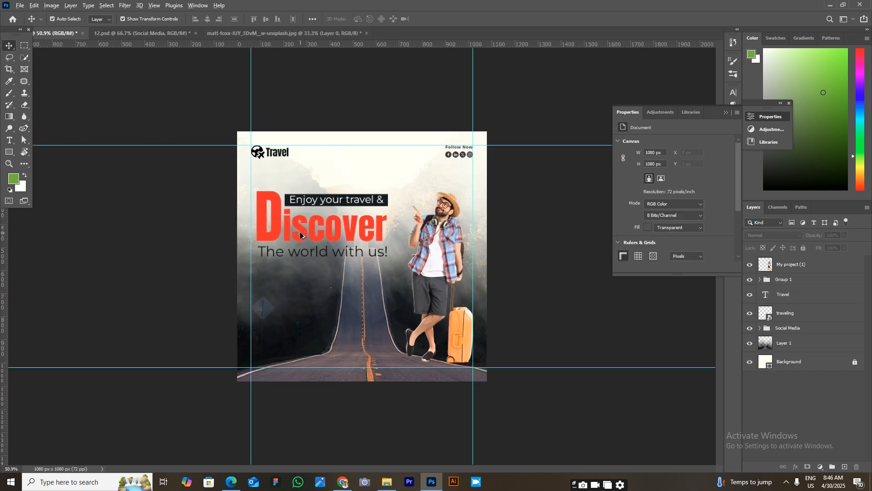
Step: Fade more of Layer 1's upper area into mist with the cloud eraser tip rotated to -45° and 15°
click(794, 347)
key(e)
scroll(359, 205, down, 2)
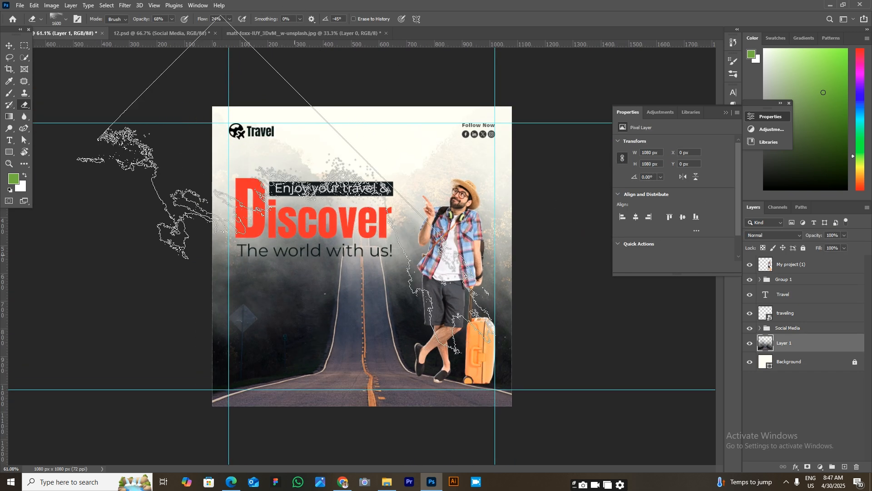
scroll(362, 256, down, 2)
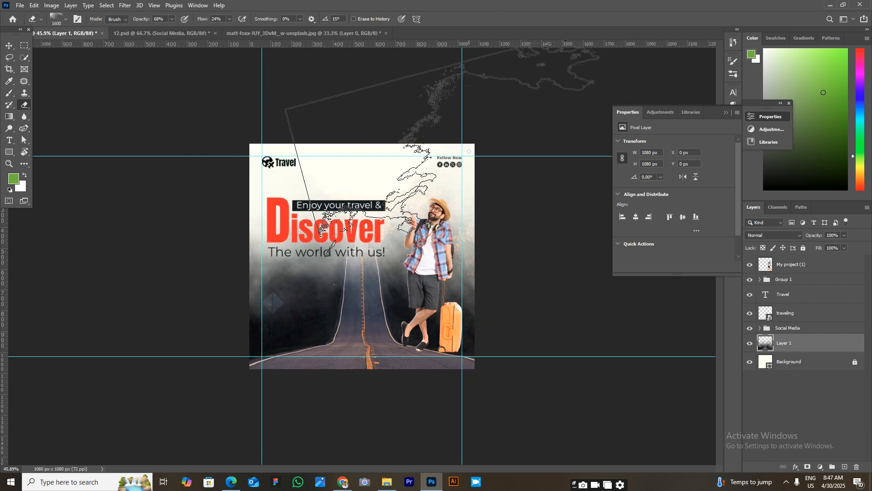
scroll(363, 257, down, 1)
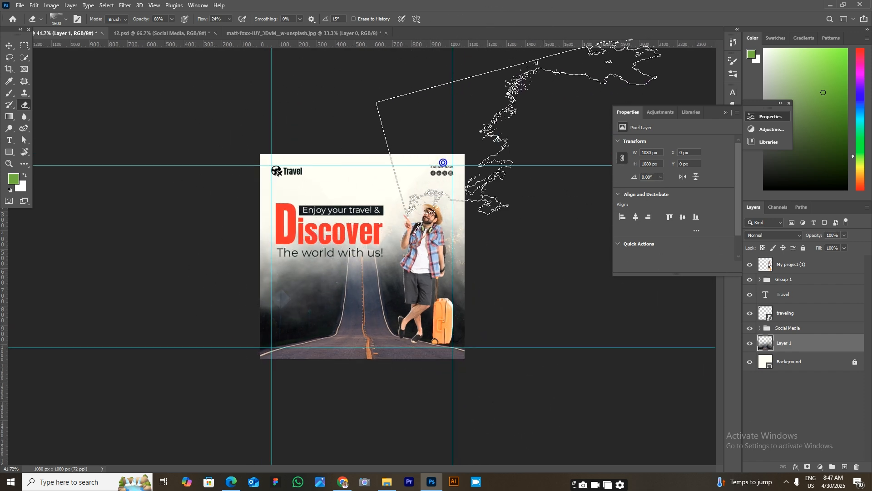
key(v)
scroll(370, 264, up, 1)
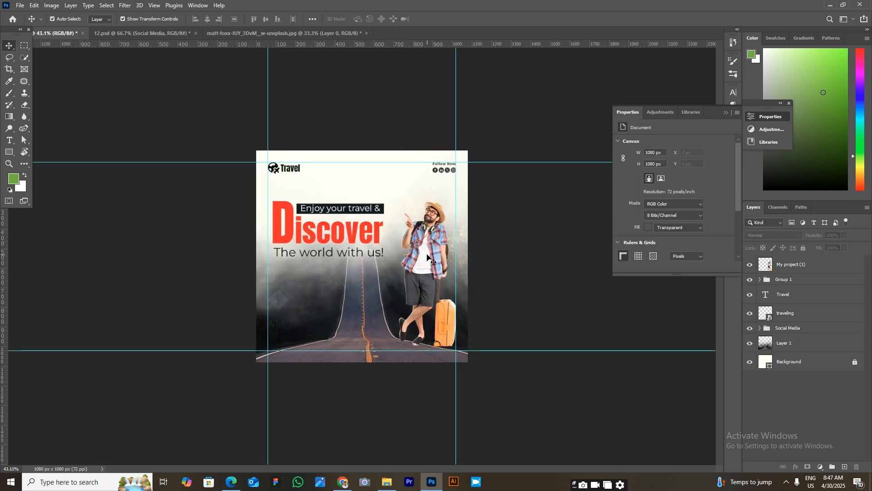
Step: Enlarge the tourist to 117.52%, rotate him -9.36° and place him closer to the headline
click(428, 236)
drag(468, 202, 422, 193)
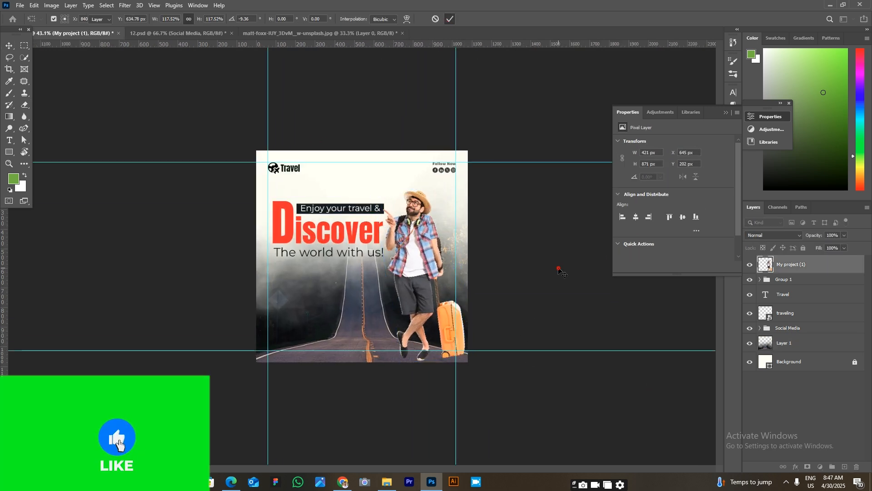
scroll(558, 268, down, 2)
click(559, 268)
Step: Nudge the headline group up and left so that it lines up with the poster's left margin guide
scroll(558, 269, up, 6)
click(791, 280)
key(shift+Up)
key(shift+Up)
key(shift+Up)
key(shift+Up)
key(shift+Up)
key(shift+Left)
key(shift+Left)
key(Left)
key(Left)
key(Left)
key(Left)
key(Down)
key(Down)
click(572, 295)
scroll(573, 296, down, 7)
scroll(546, 298, up, 2)
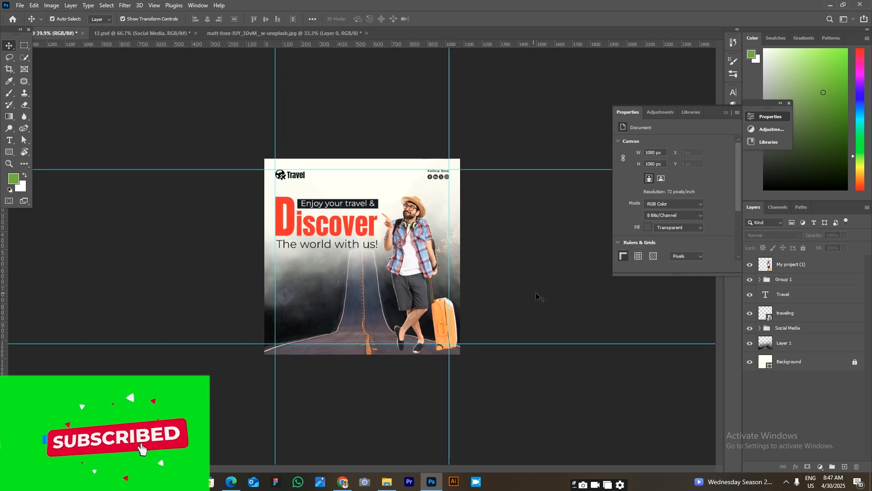
Step: Add a Stroke effect in white #ffffff to the "Discover" text and fine-tune its size
scroll(540, 295, down, 2)
scroll(362, 257, up, 4)
click(314, 207)
click(796, 466)
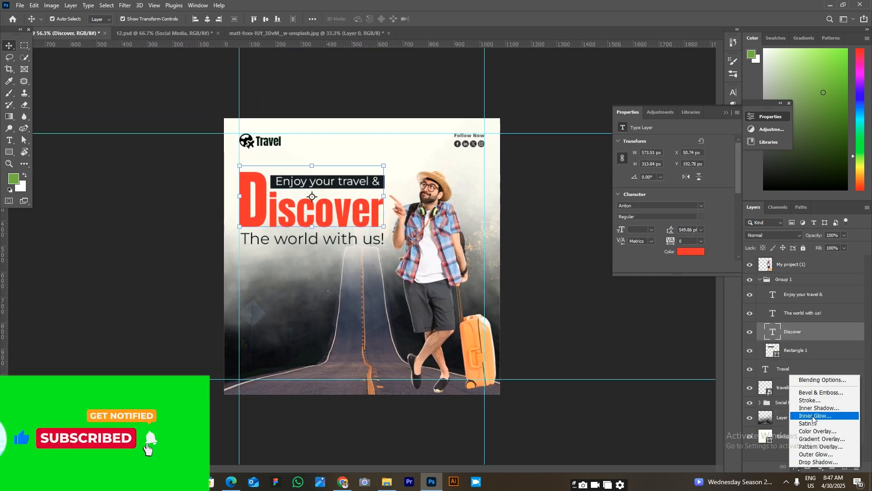
click(810, 400)
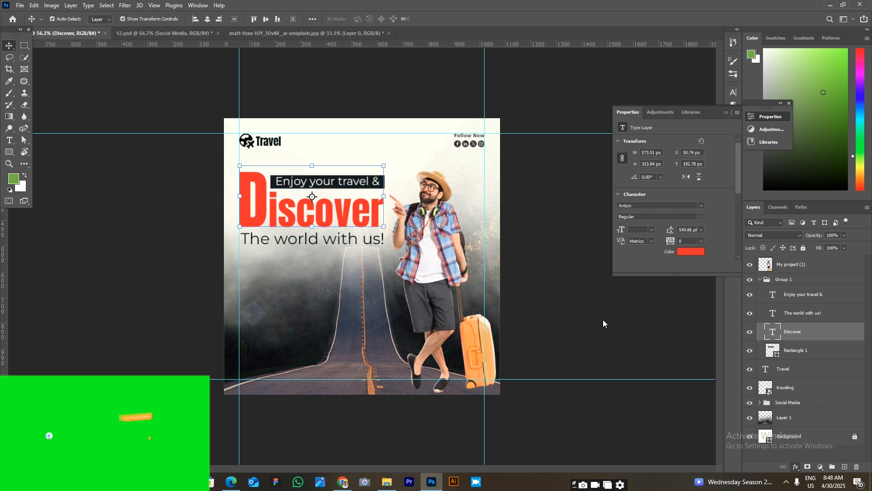
click(661, 350)
click(543, 395)
click(543, 287)
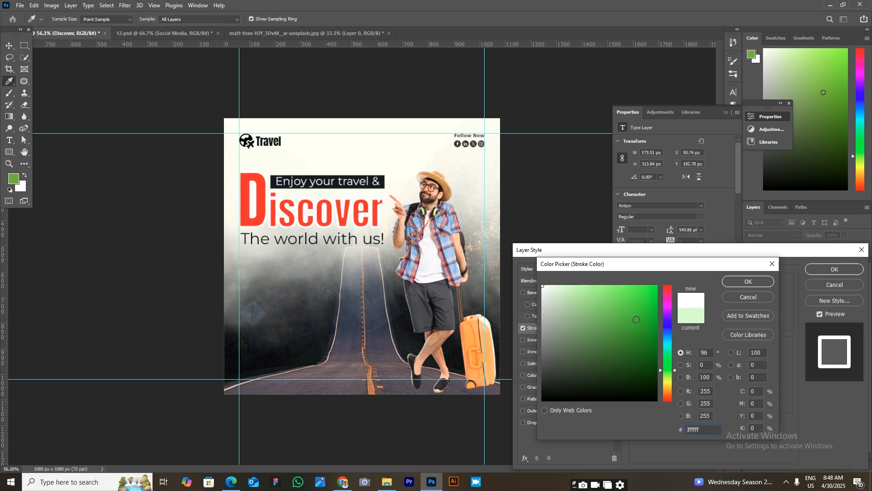
click(748, 280)
drag(676, 286, 675, 285)
Step: Enable Bevel & Emboss on "Discover" along with its Contour sub-effect
click(534, 292)
click(682, 389)
click(683, 389)
click(528, 304)
click(680, 290)
click(706, 303)
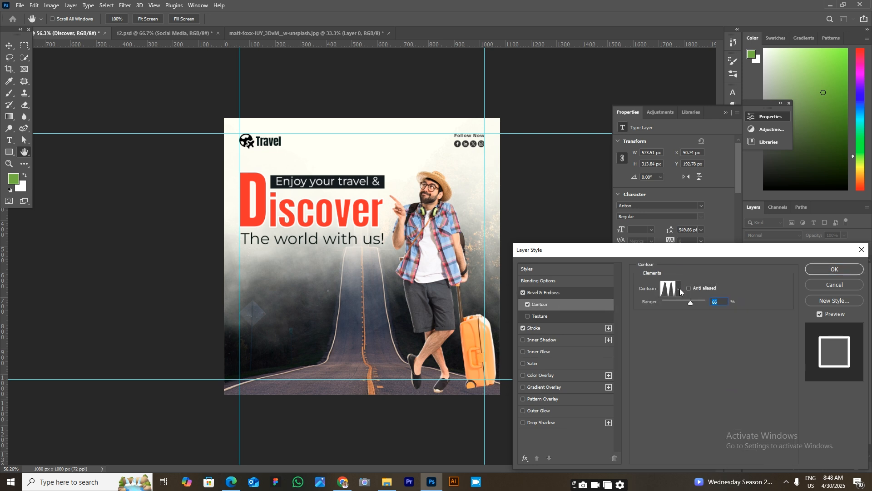
Step: Give the bevel a stepped gloss contour, 83% highlight opacity, 40 px size and 0 px soften
click(555, 293)
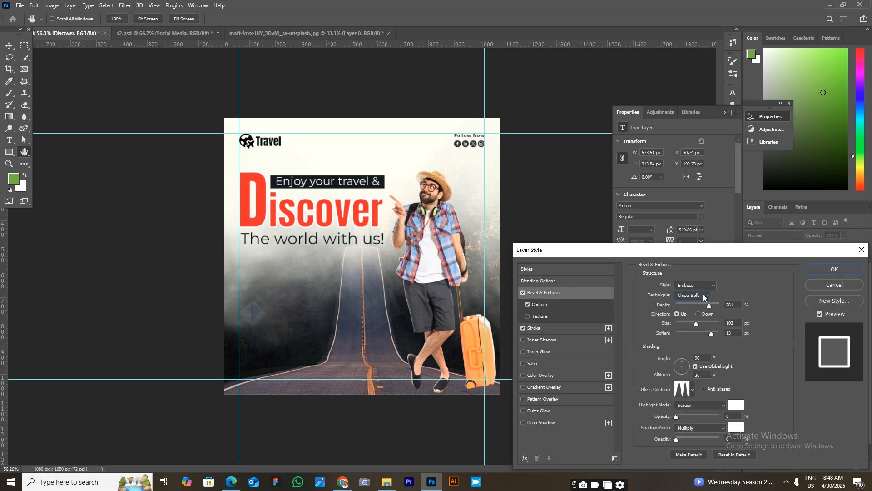
click(693, 389)
click(695, 425)
click(678, 435)
click(687, 427)
click(769, 394)
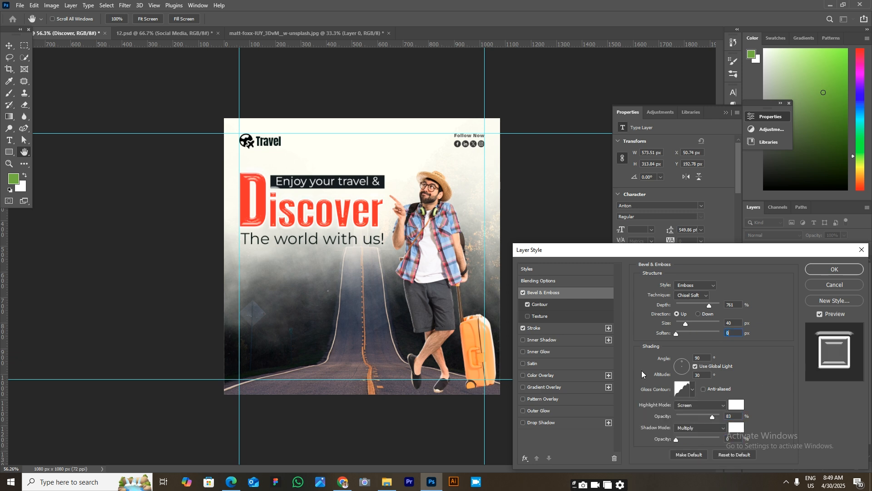
Step: Set the bevel to the Smooth technique with 1000% depth, 79 px size and 1 px soften
text(1)
drag(685, 323, 691, 324)
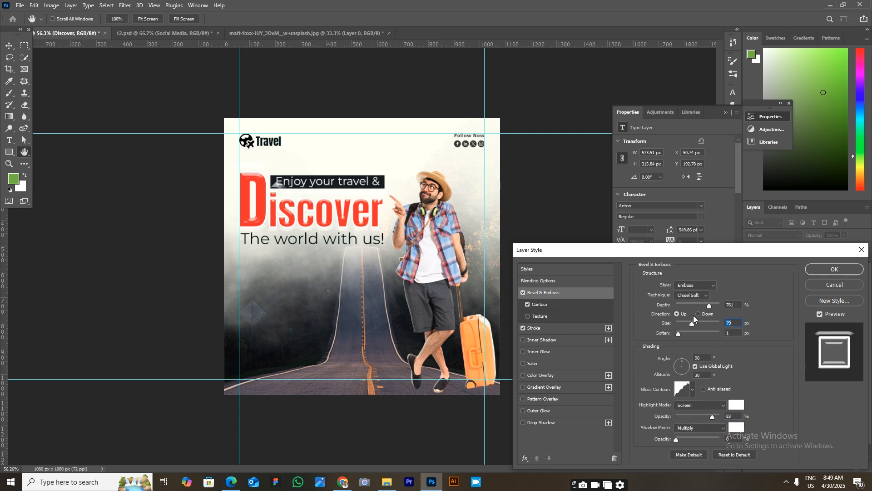
click(684, 303)
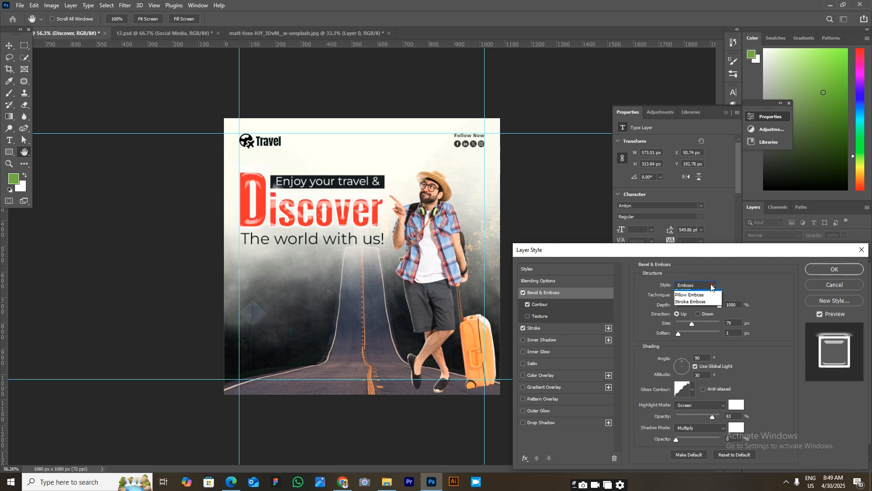
Step: Try the different bevel styles, choose Pillow Emboss, and set depth to 469%, size to 65 px and soften to 7 px
click(695, 285)
click(691, 312)
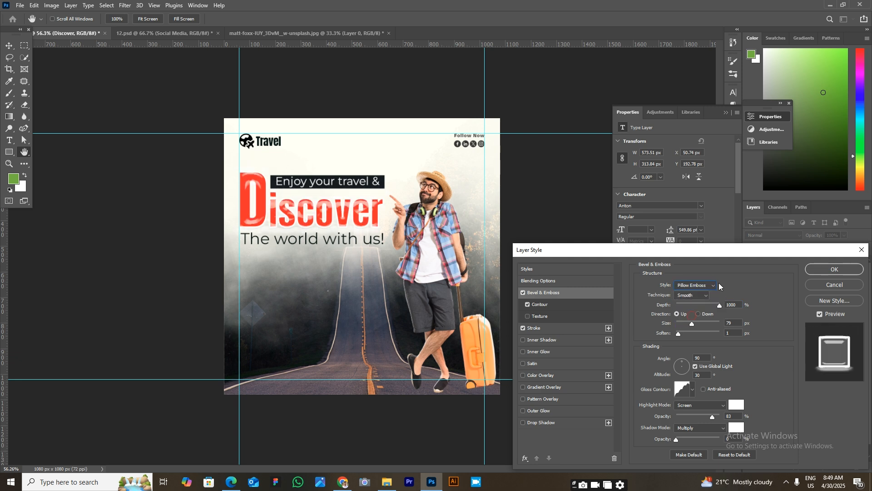
click(696, 285)
click(690, 285)
click(695, 285)
click(689, 294)
click(695, 285)
click(690, 313)
click(695, 285)
click(688, 300)
click(695, 285)
click(690, 313)
drag(696, 323, 692, 323)
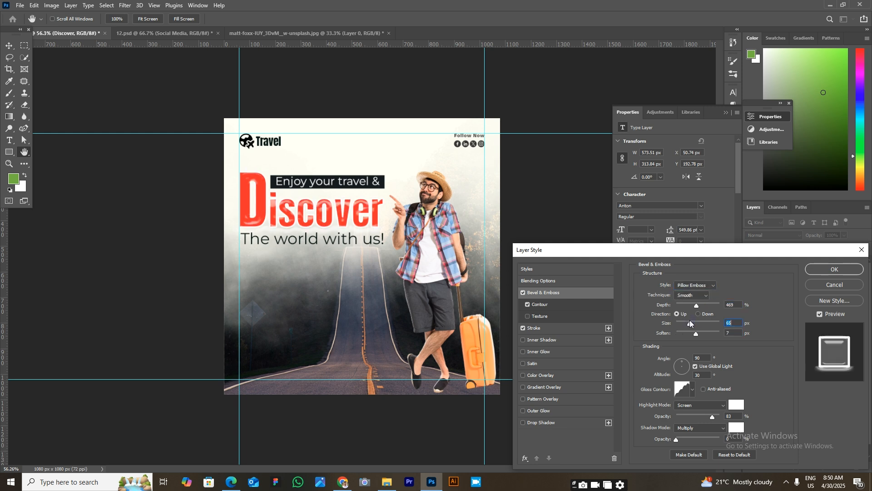
Step: Try other gloss contours, set highlight opacity to 67% and soften to 4 px, and leave the bevel's Texture off
click(692, 390)
click(666, 425)
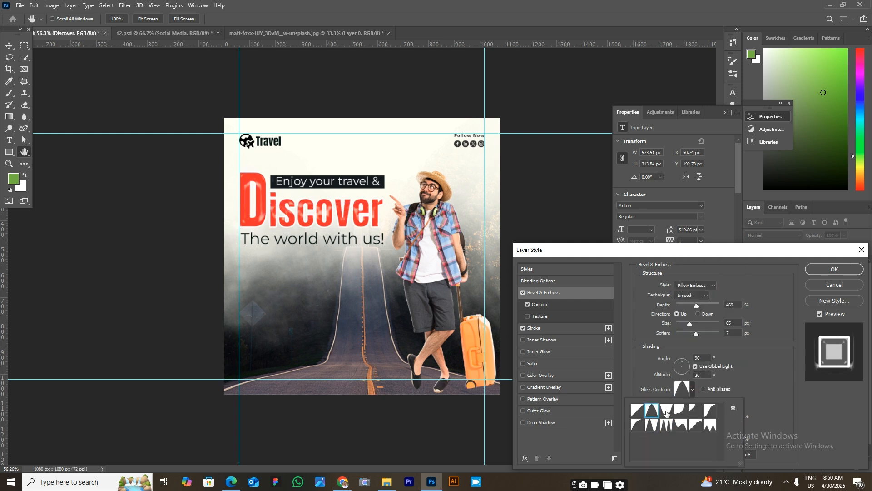
click(710, 410)
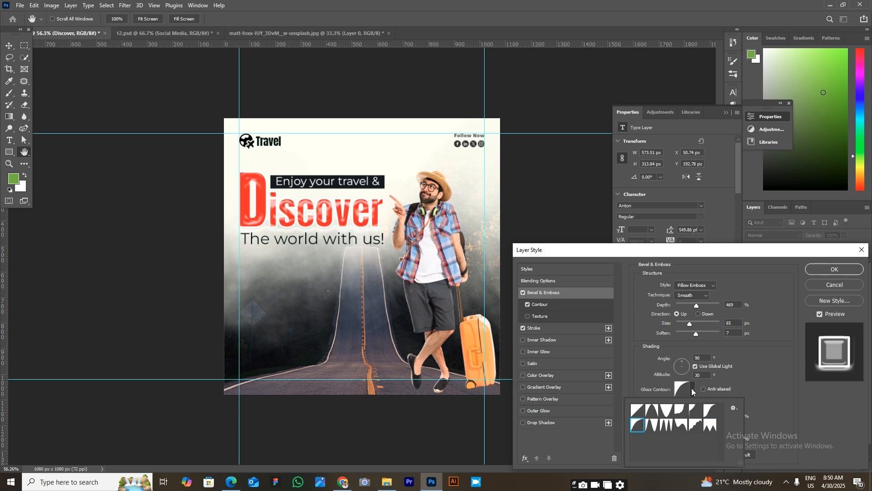
click(652, 425)
drag(697, 333, 707, 334)
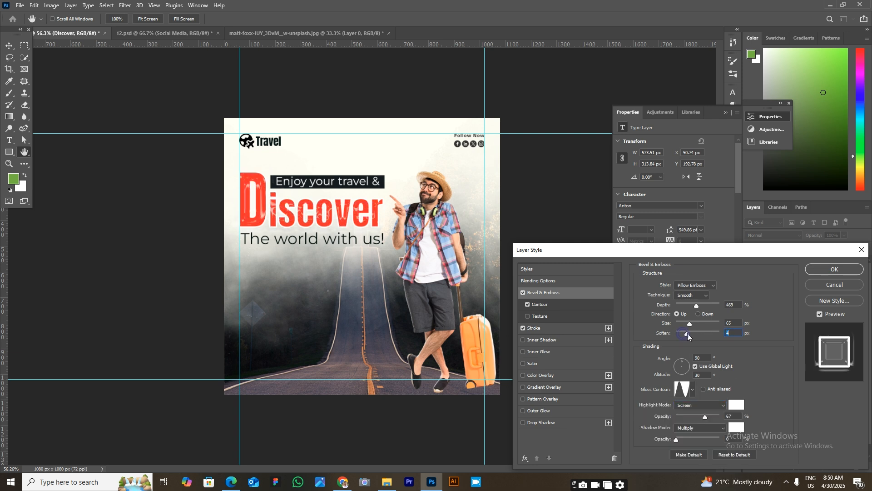
click(532, 318)
click(528, 316)
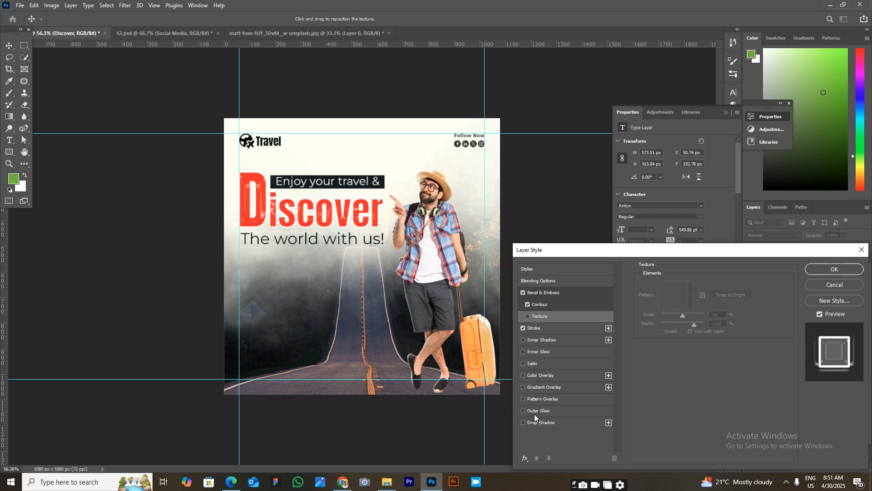
Step: Add a drop shadow to the Discover text with a new contour, 14% opacity, 14 px distance and 3% spread
click(532, 422)
click(689, 375)
click(649, 410)
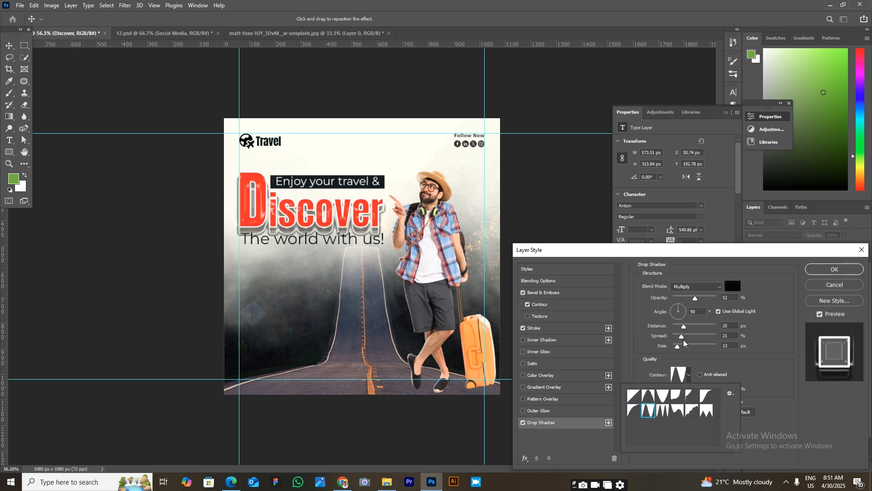
drag(681, 337, 676, 336)
click(675, 307)
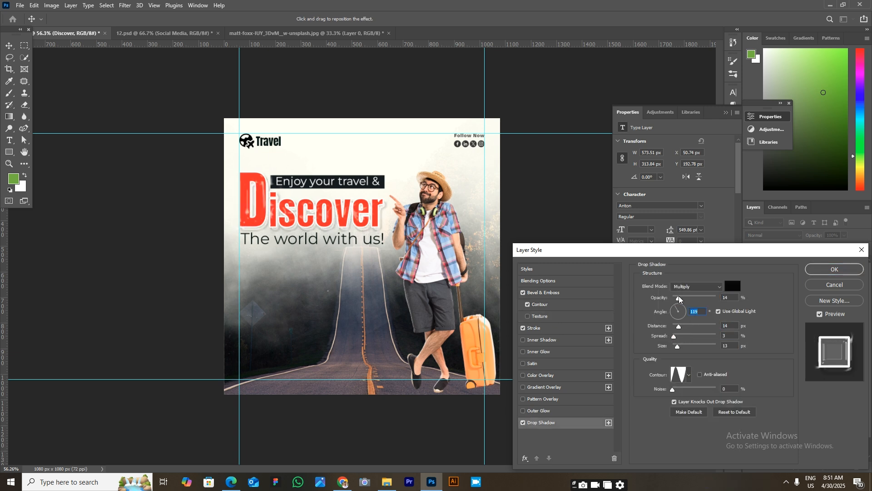
Step: Give the drop shadow a jagged contour, 13 px distance, 1% spread and 6 px size, raise its opacity, and apply the layer style
click(689, 375)
click(677, 410)
double_click(710, 411)
drag(679, 297, 690, 298)
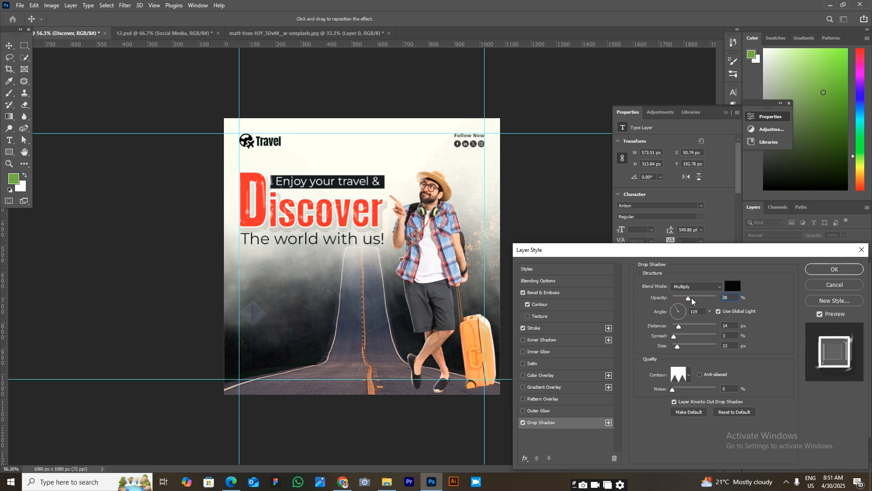
drag(677, 347, 679, 345)
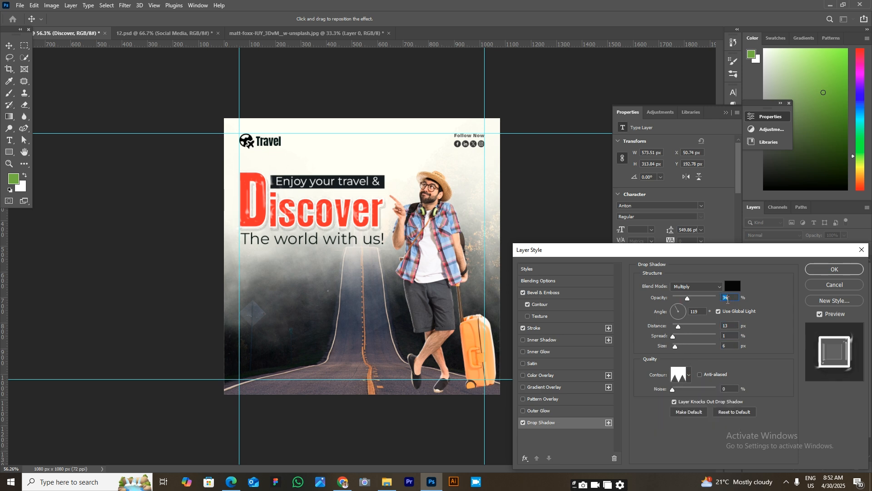
click(840, 270)
click(569, 275)
scroll(559, 285, down, 4)
scroll(557, 286, up, 4)
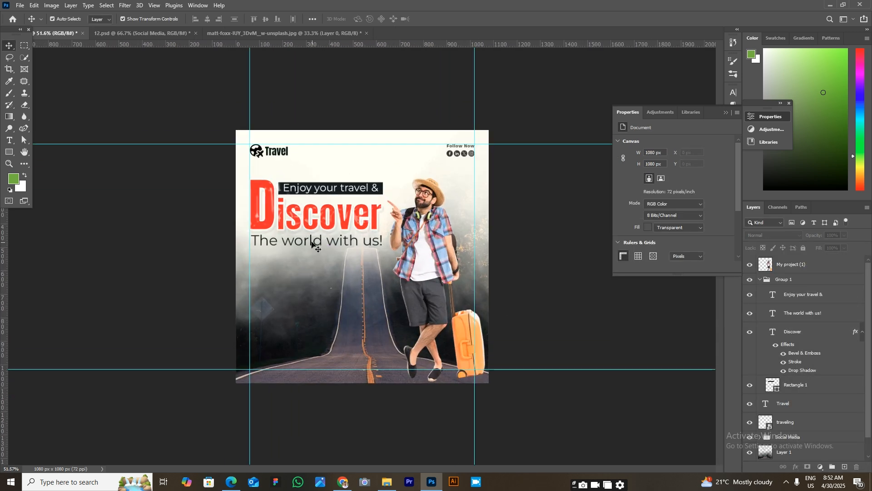
Step: Scale down the "The world with us!" line beneath the Discover headline
click(314, 242)
key(ctrl+t)
key(Return)
mouse_move(381, 240)
mouse_down()
mouse_move(351, 240)
mouse_move(393, 253)
mouse_up()
click(563, 264)
Step: Collapse the headline group and enlarge the whole group slightly
scroll(527, 273, down, 4)
scroll(503, 279, up, 3)
click(760, 280)
key(ctrl+t)
key(Return)
scroll(527, 273, up, 1)
scroll(527, 273, down, 1)
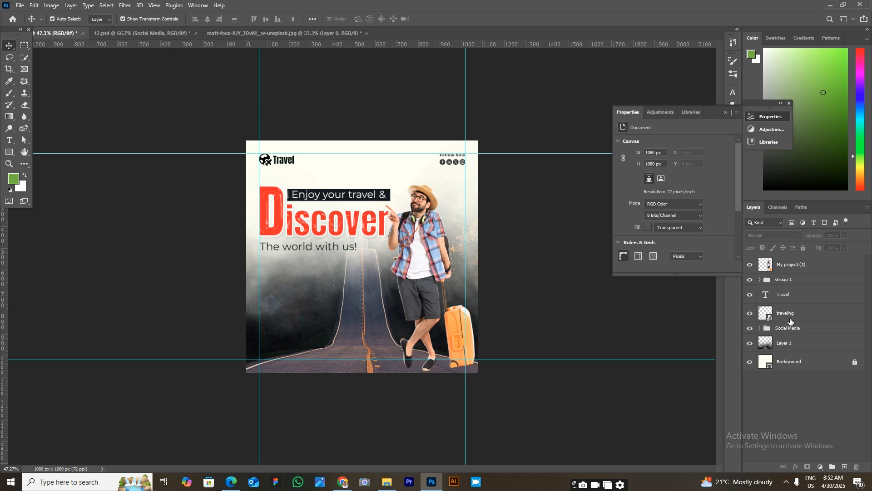
Step: Rasterize the traveling icon layer and give it a Color Overlay in the red of the Discover headline
click(794, 314)
right_click(824, 310)
click(732, 247)
click(796, 467)
click(821, 430)
click(733, 286)
click(268, 214)
key(Return)
key(Return)
Step: Group the icon and the Travel text as Logo, enlarge the group, and hide the guides
double_click(788, 315)
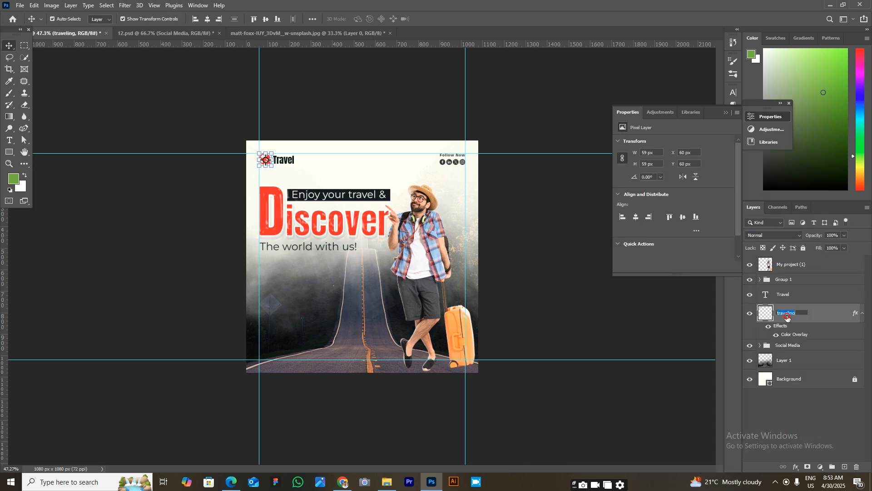
ctrl+click(783, 299)
key(ctrl+h)
key(ctrl+f)
key(ctrl+g)
key(g)
click(512, 81)
double_click(779, 290)
text(L)
text(v)
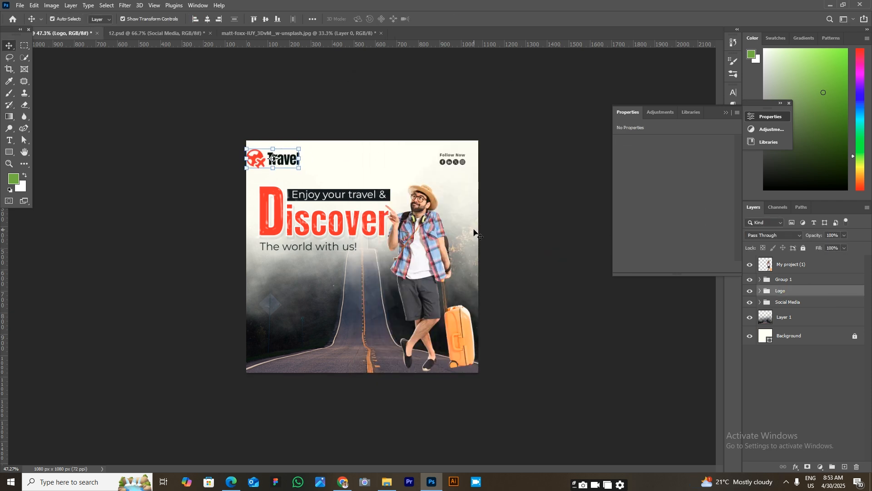
Step: Rename the headline group as Text and nudge it down slightly
click(539, 253)
scroll(540, 253, down, 2)
click(792, 303)
double_click(789, 279)
text(Te)
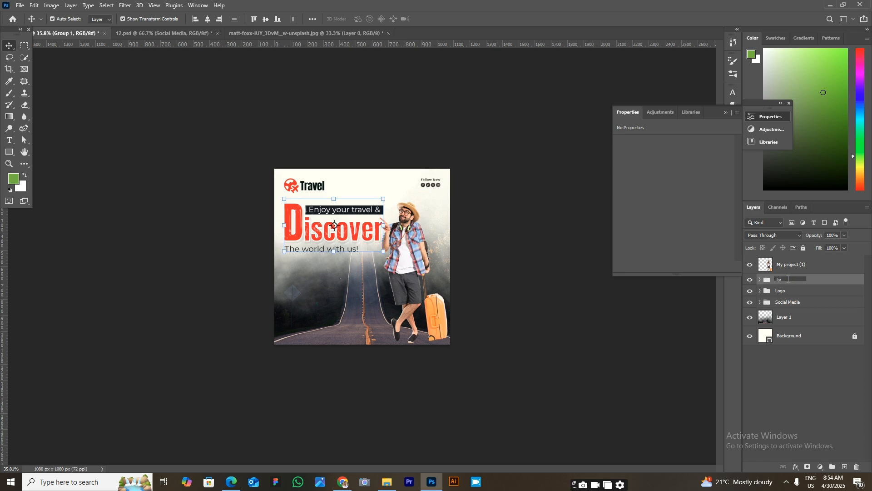
key(shift+Down)
Step: Scale the tourist down slightly to about 390 × 808 px and nudge him left and down
click(550, 265)
scroll(546, 263, up, 1)
click(407, 249)
drag(380, 202, 385, 210)
key(Return)
key(shift+Left)
key(shift+Left)
key(shift+Left)
key(shift+Down)
click(540, 276)
scroll(536, 251, up, 2)
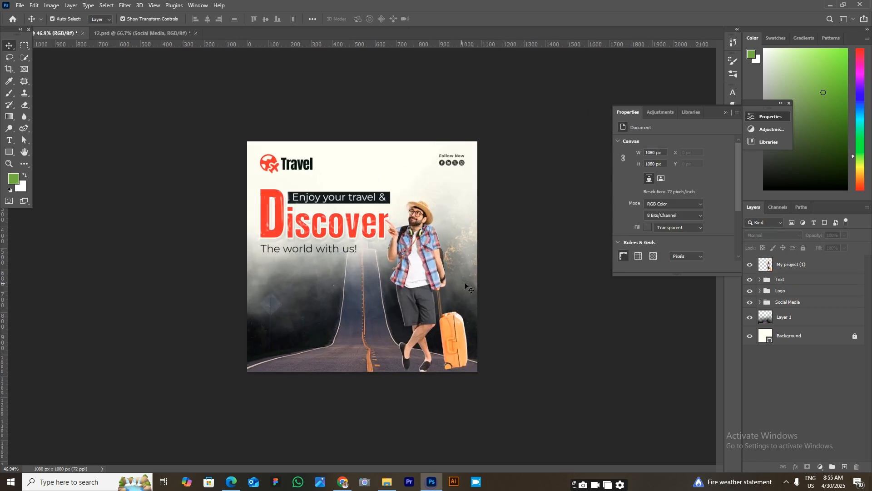
Step: Draw a green rectangle about 203 × 546 px flush with the canvas's upper-right corner
scroll(527, 260, up, 2)
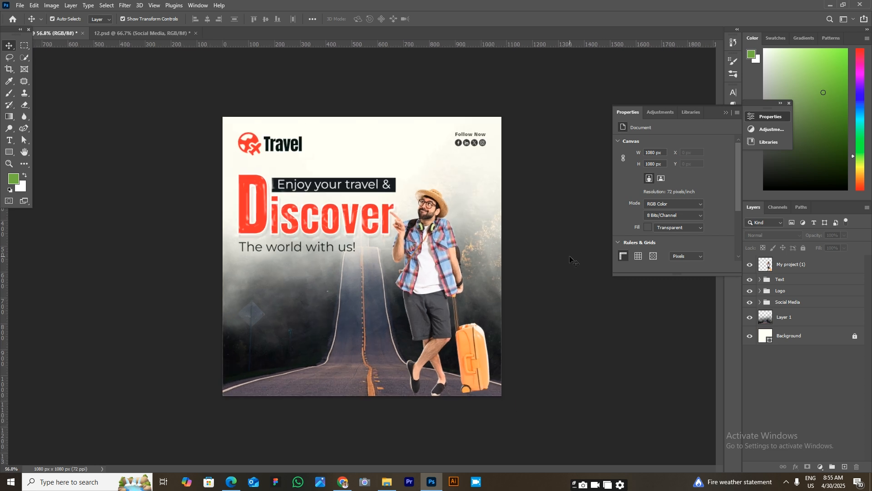
key(u)
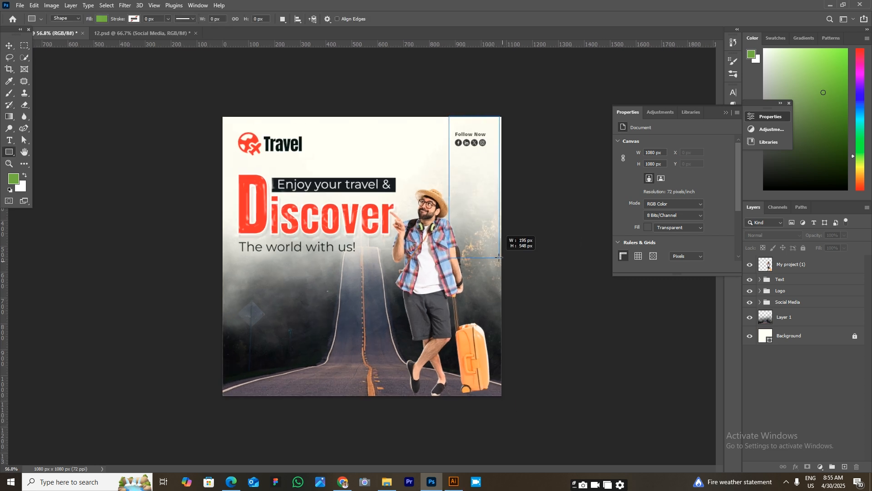
key(v)
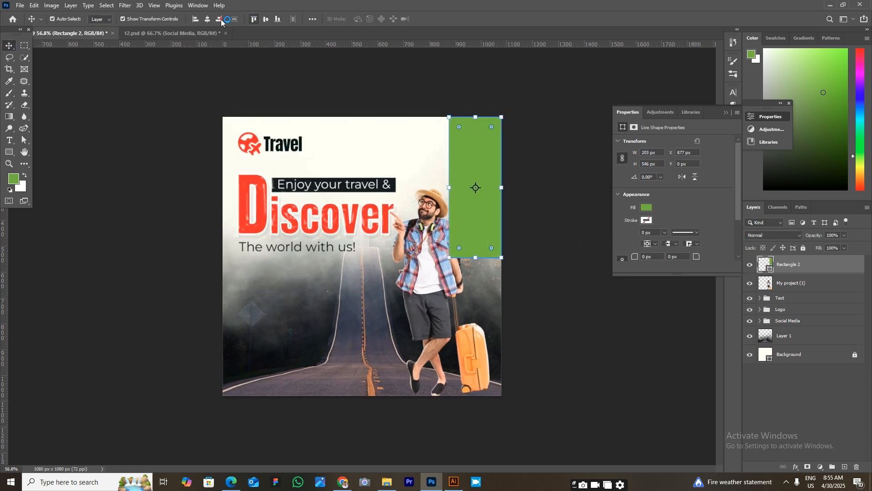
double_click(771, 269)
click(744, 299)
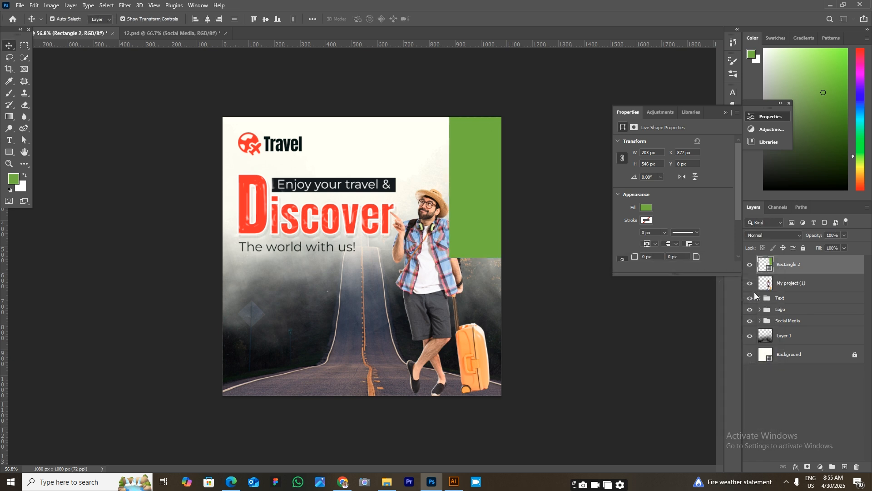
right_click(801, 272)
click(816, 272)
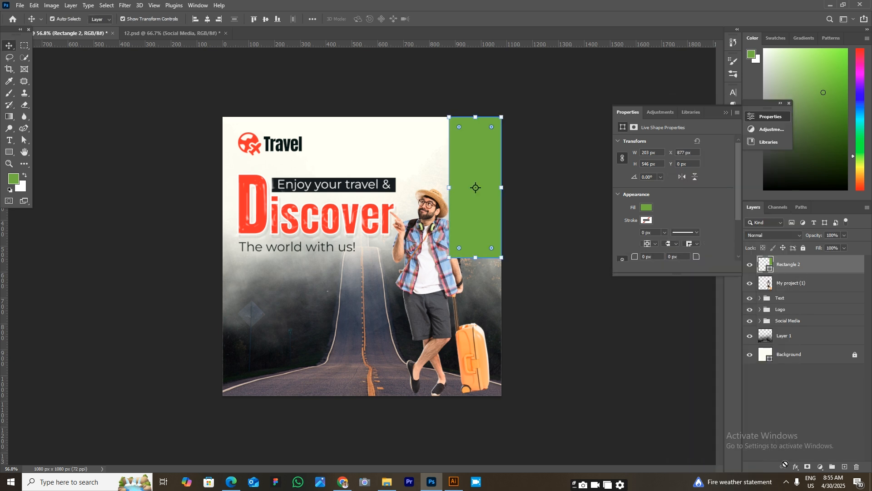
key(g)
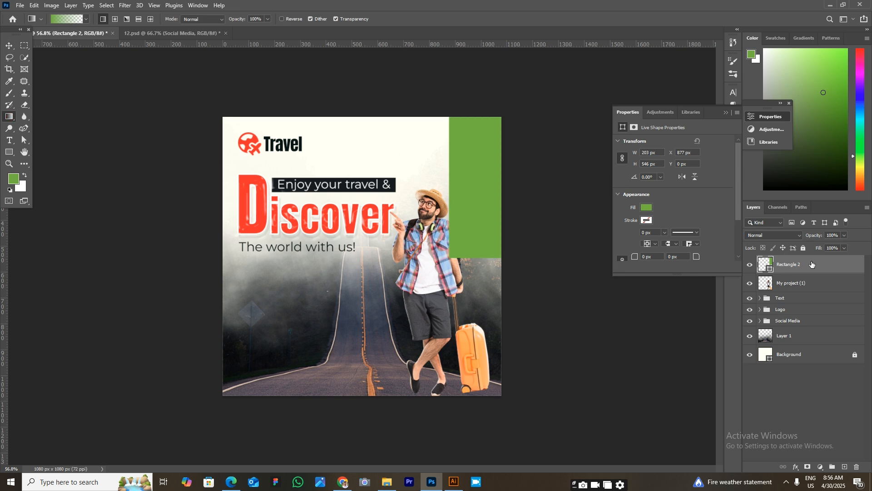
click(9, 46)
click(11, 117)
double_click(766, 264)
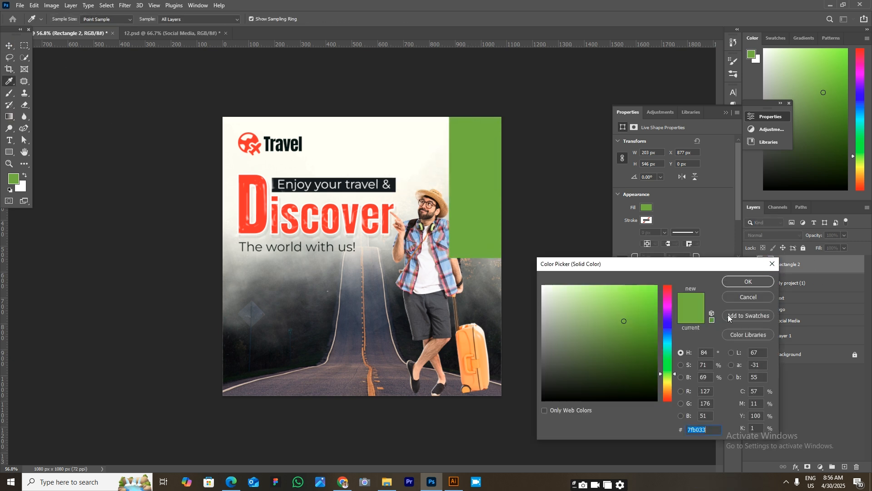
click(740, 299)
Step: Collapse the side panels to icons and open only the Layers panel
click(867, 30)
click(845, 68)
click(850, 99)
click(843, 55)
click(845, 99)
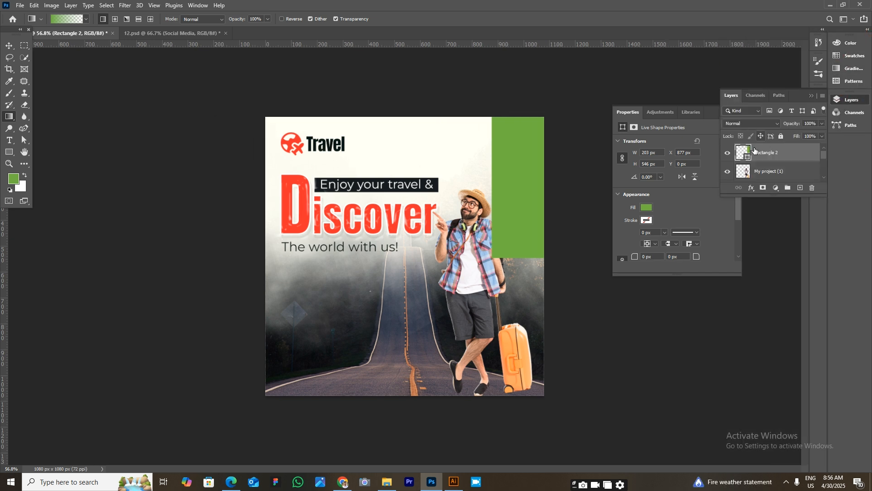
Step: Extend the layer list and delete the green rectangle
double_click(747, 155)
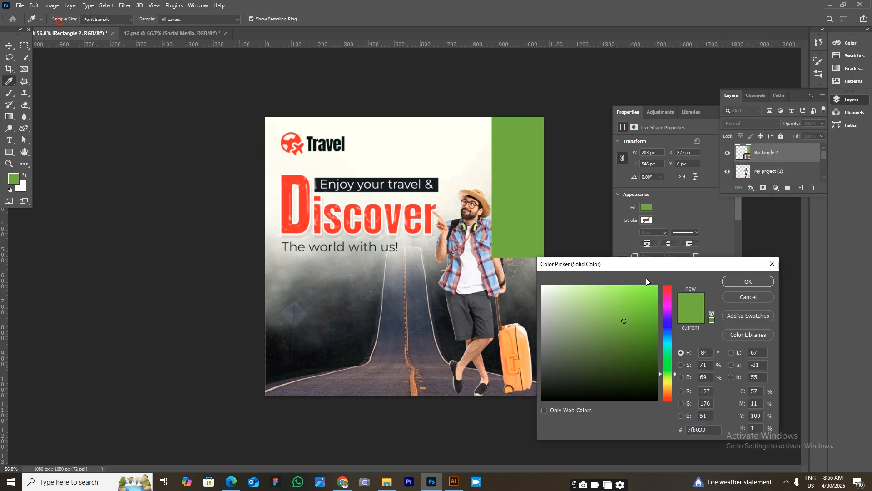
click(748, 281)
click(752, 188)
click(791, 152)
drag(795, 194, 795, 260)
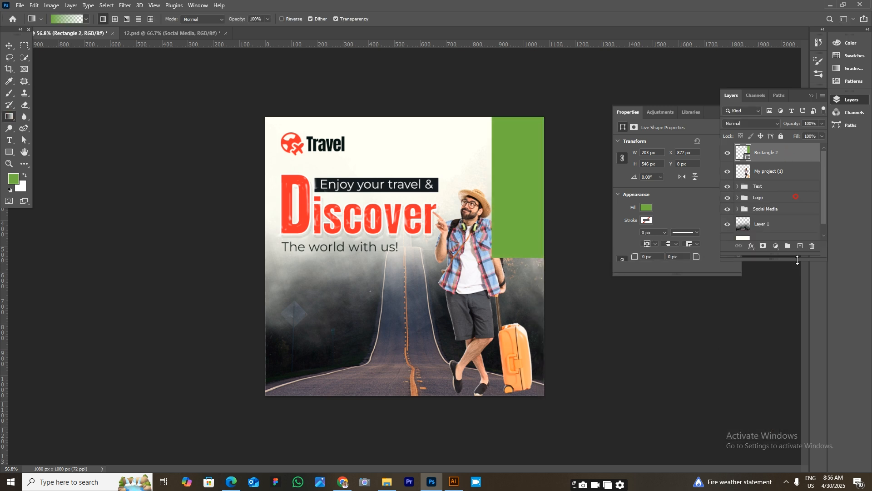
key(Delete)
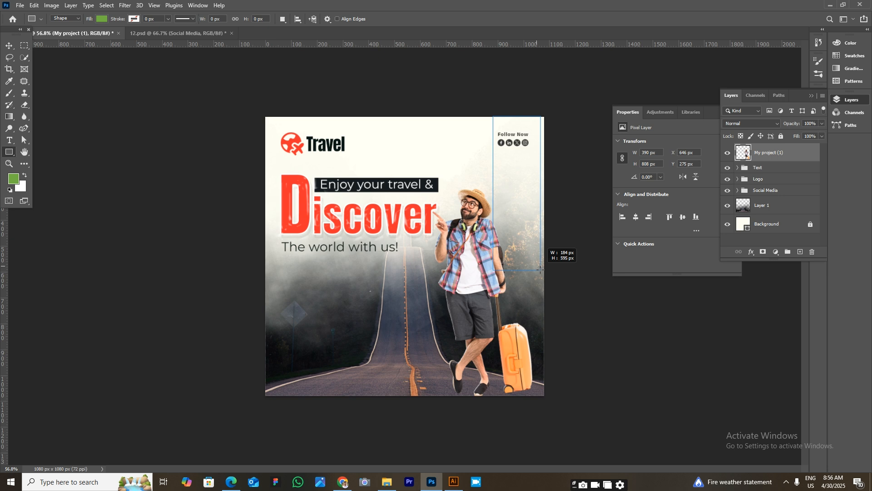
Step: Draw a rectangle about 195 × 601 px in the canvas's upper-right corner and fill it with the black-to-transparent gradient
drag(539, 268, 544, 271)
click(851, 68)
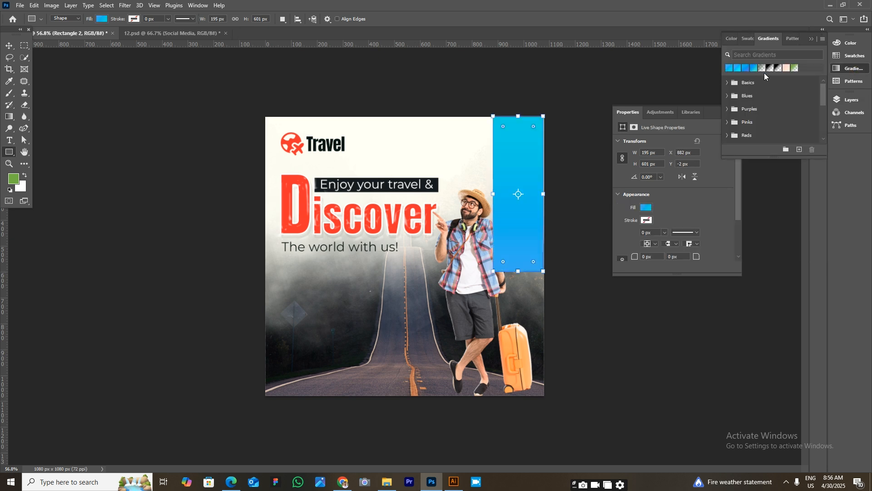
click(771, 69)
click(771, 68)
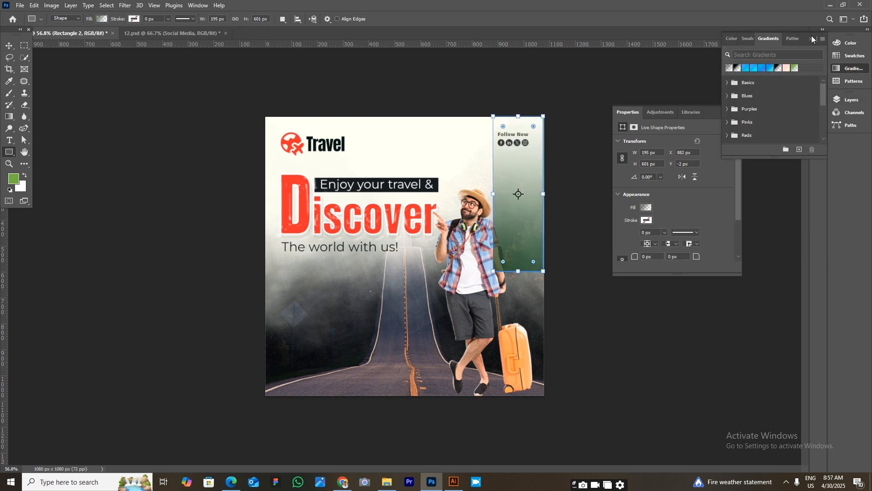
click(738, 68)
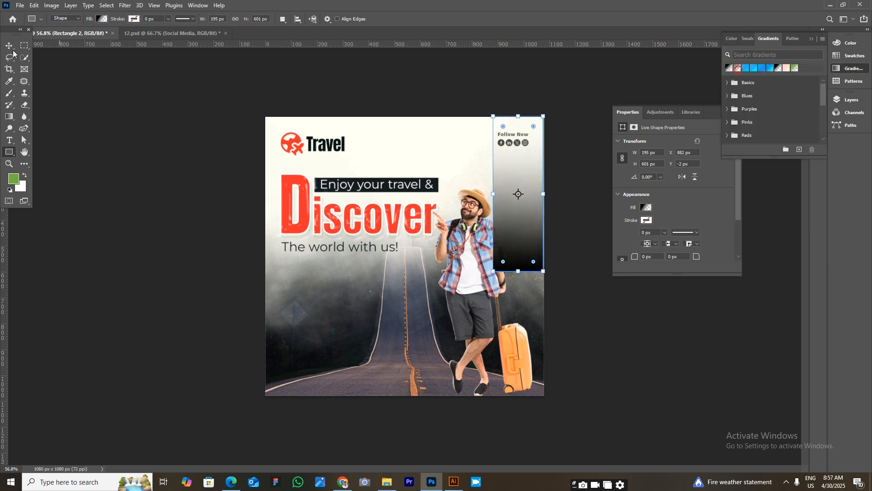
Step: Reverse the rectangle's linear gradient and align the shape flush with the canvas's top and right edges
click(647, 208)
click(688, 341)
click(675, 349)
click(736, 339)
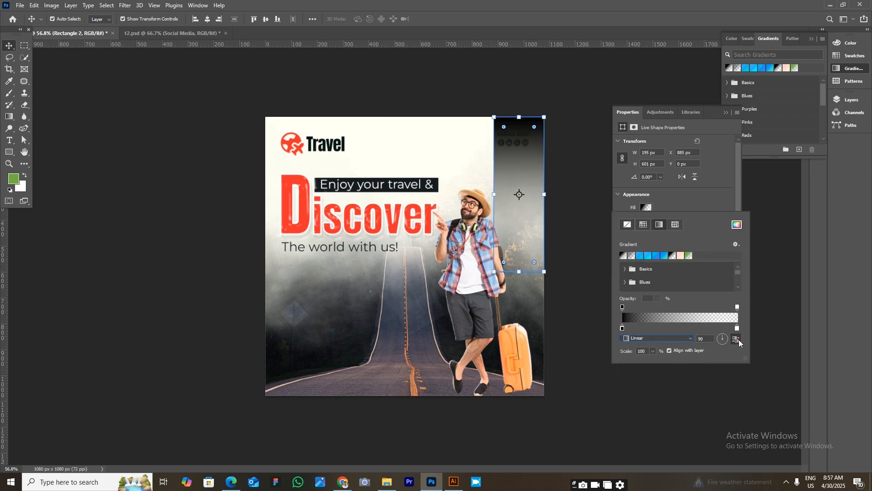
click(762, 263)
click(851, 99)
click(768, 153)
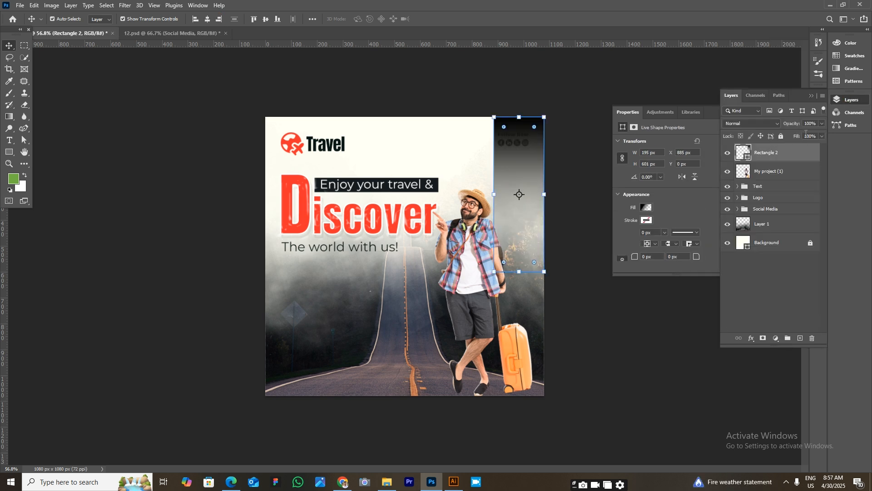
key(g)
click(643, 208)
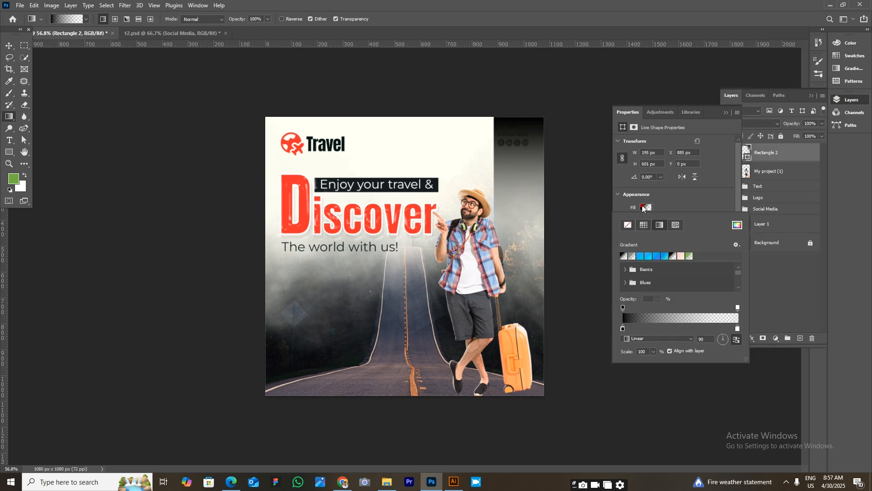
drag(688, 326, 679, 327)
double_click(623, 330)
key(Escape)
click(625, 308)
click(790, 294)
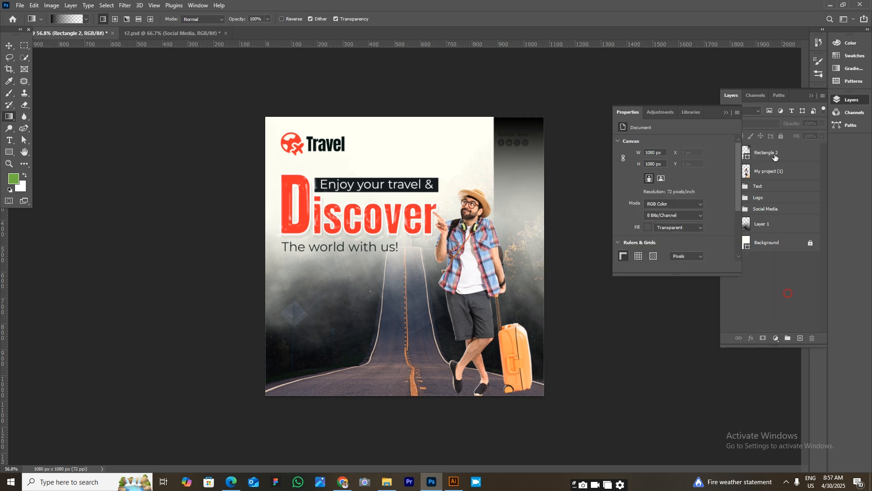
Step: Set the gradient rectangle's opacity to 33% and move its layer below the Social Media group
click(774, 157)
drag(819, 133, 791, 135)
key(c)
drag(767, 215, 768, 217)
key(x)
click(771, 264)
click(773, 205)
scroll(512, 292, down, 1)
Step: Shorten the gradient rectangle to about 453 px high and widen it leftwards to about 260 px
key(v)
click(556, 304)
scroll(557, 303, down, 1)
click(485, 204)
drag(496, 241, 495, 240)
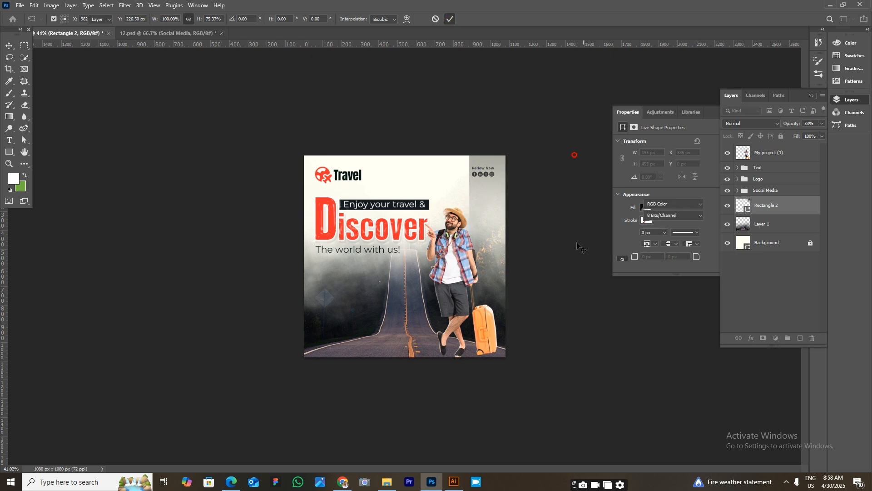
drag(469, 198, 453, 197)
click(450, 19)
click(672, 390)
scroll(545, 315, down, 6)
scroll(527, 304, up, 8)
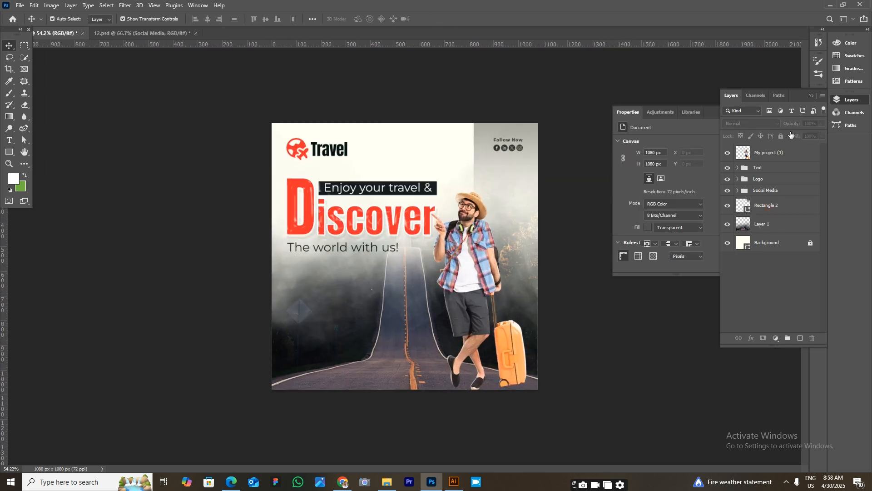
Step: Lower the gradient rectangle's opacity to 18%
click(768, 207)
click(821, 124)
drag(793, 135, 788, 134)
click(611, 326)
scroll(575, 336, down, 3)
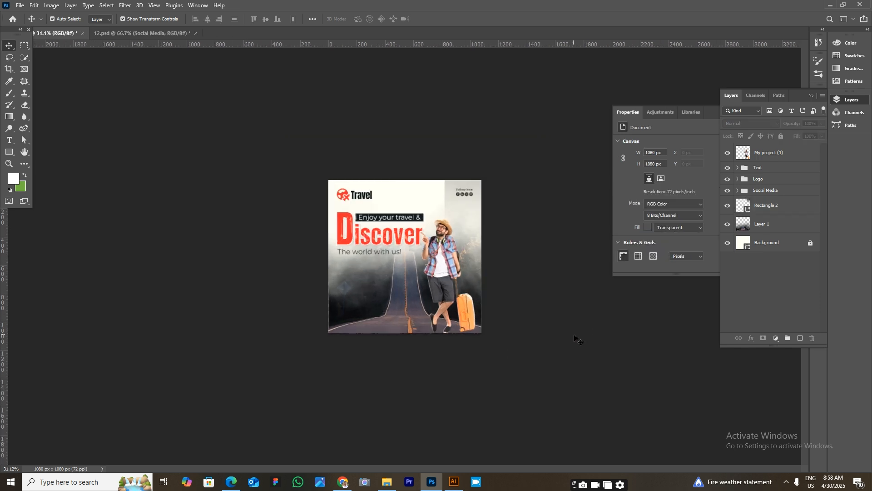
Step: Widen the gradient rectangle leftwards to about 295 px
click(458, 207)
key(ctrl+t)
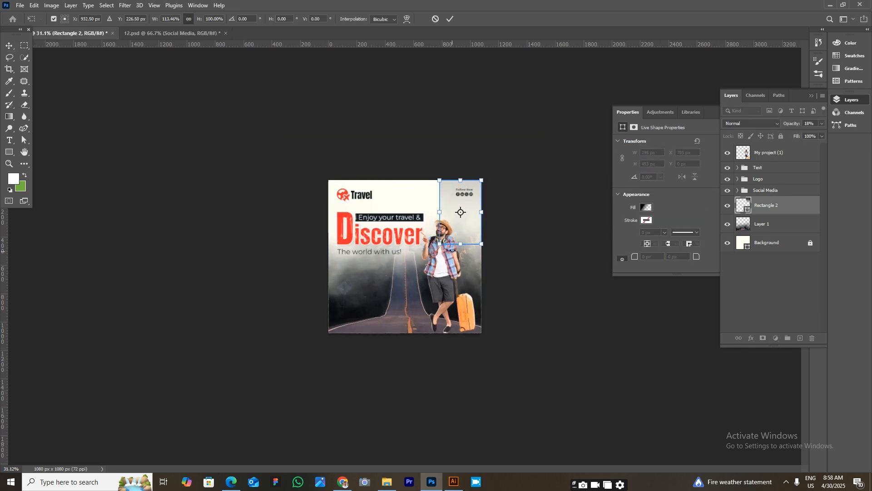
click(450, 19)
click(409, 391)
scroll(449, 232, up, 1)
Step: Narrow the gradient rectangle from its left edge to about 260 px wide
click(470, 218)
drag(443, 251, 452, 252)
click(451, 19)
click(595, 298)
scroll(596, 300, down, 5)
scroll(600, 318, up, 10)
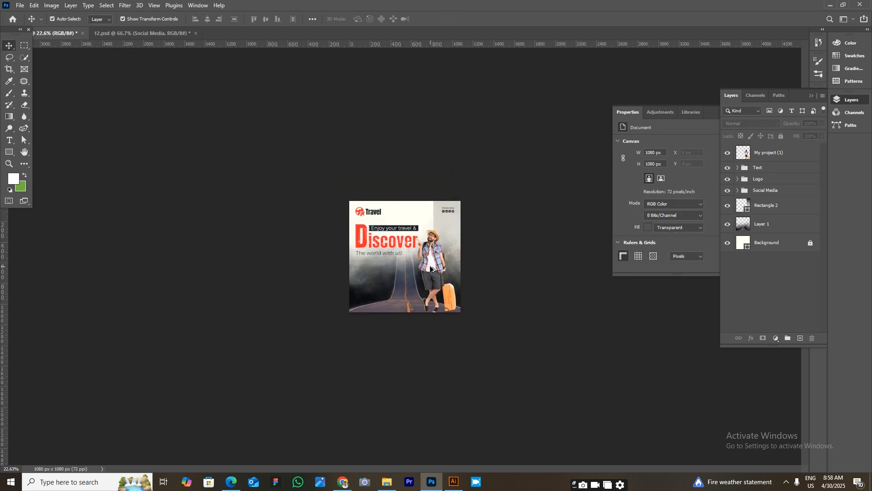
Step: Bring the Read More, website Address and Contact Number groups from 12.psd into the poster and nudge them towards its lower edge
drag(782, 206, 401, 372)
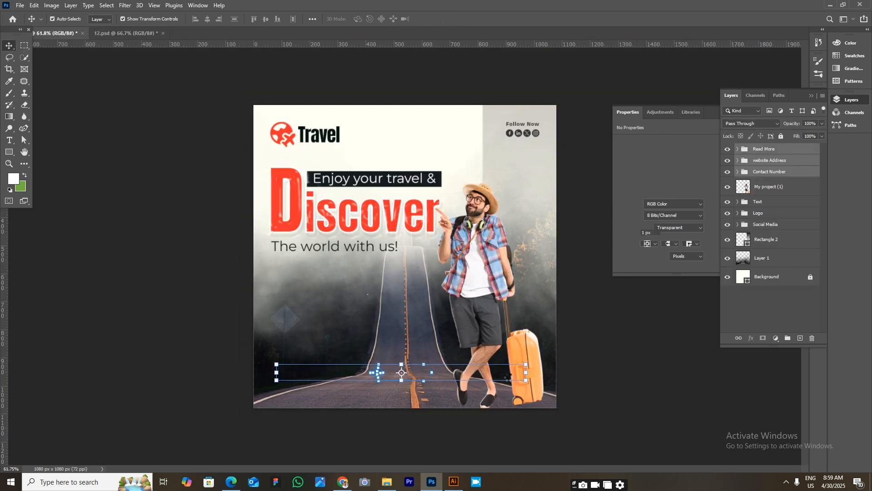
key(shift+Down)
key(shift+Down)
key(shift+Down)
click(600, 373)
scroll(596, 339, down, 1)
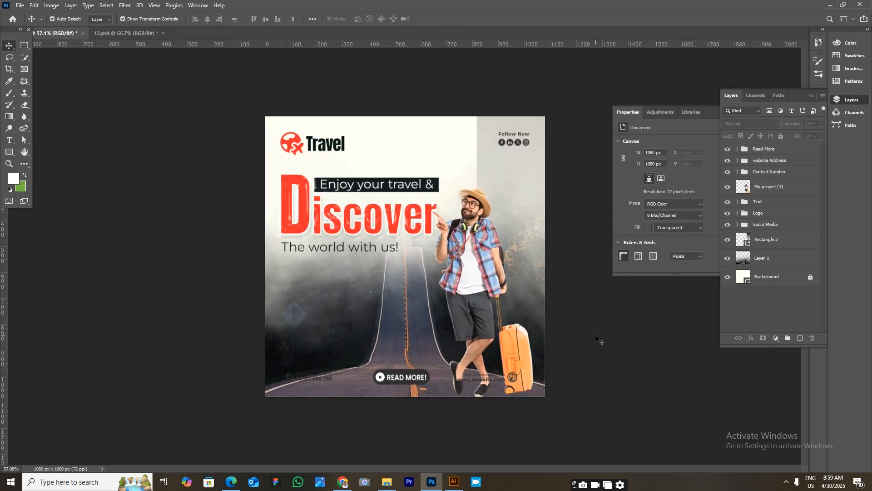
Step: Select the road layer and add a new empty layer directly above it
click(391, 386)
key(b)
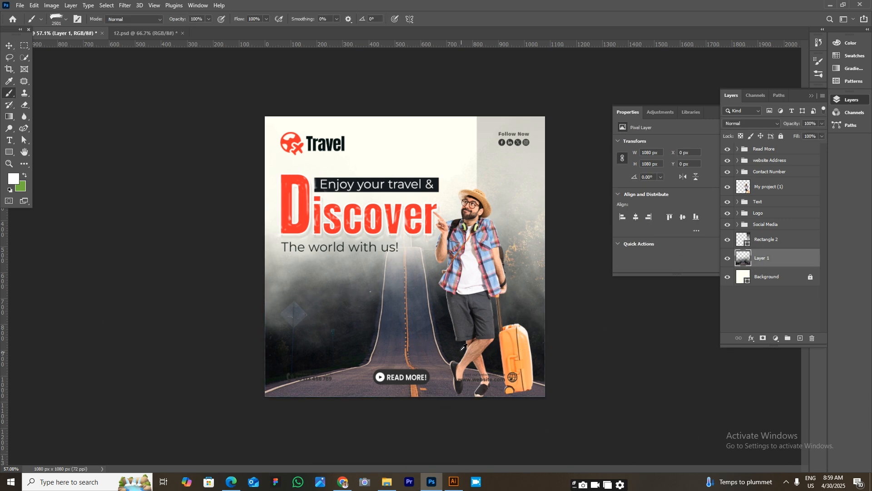
scroll(401, 403, down, 5)
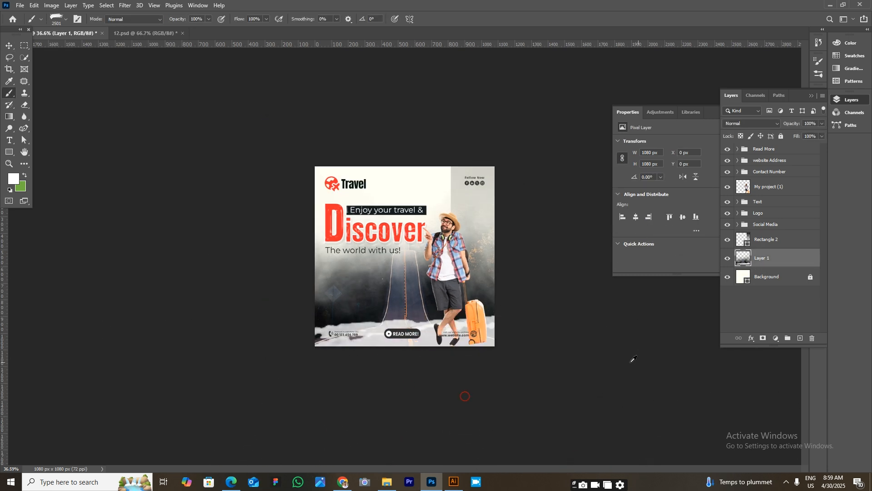
key(ctrl+minus)
click(800, 338)
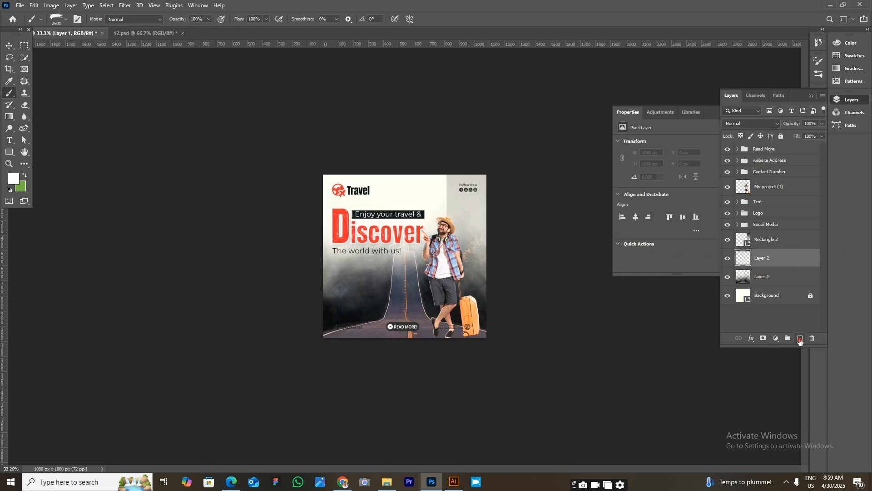
Step: Try stamping a white Brush Stroke 1 at 2100 px along the poster's lower edge on the new layer
click(78, 19)
click(698, 58)
scroll(733, 224, down, 2)
scroll(734, 226, down, 1)
click(690, 177)
key(bracketleft)
key(bracketleft)
key(bracketleft)
key(bracketleft)
key(bracketleft)
key(bracketleft)
key(bracketleft)
key(bracketleft)
key(bracketleft)
key(bracketleft)
key(bracketleft)
key(bracketleft)
key(bracketleft)
key(bracketleft)
key(bracketleft)
key(bracketleft)
key(bracketleft)
key(bracketleft)
key(bracketleft)
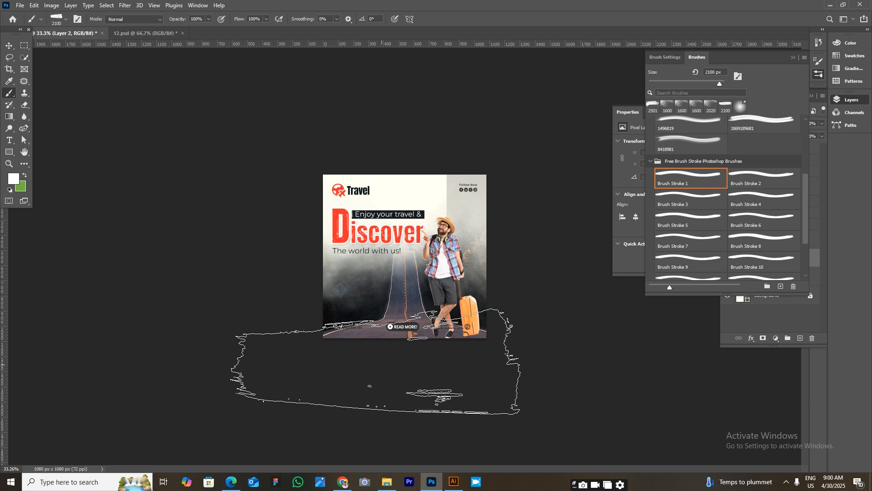
click(441, 359)
Step: Try stamping Brush Stroke 5, reduced to 2700 px, across the poster's lower edge
click(707, 217)
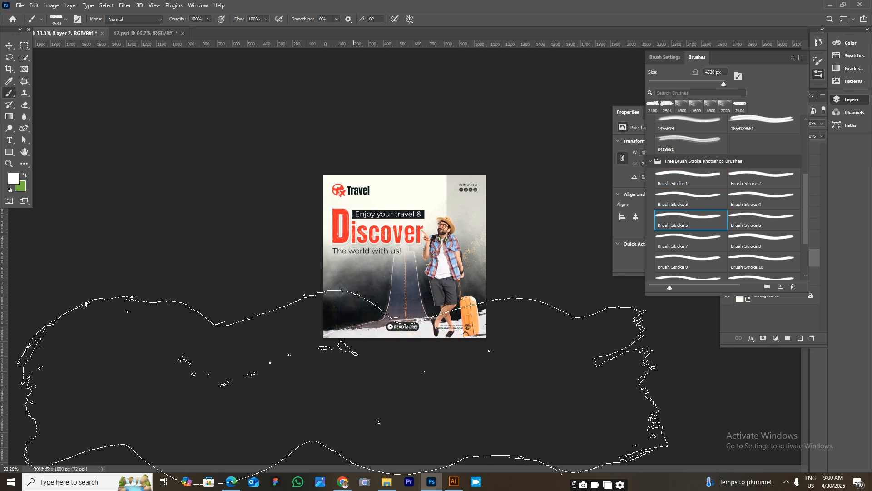
key(bracketleft)
key(bracketleft)
key(bracketleft)
key(bracketleft)
key(bracketleft)
key(bracketleft)
key(bracketleft)
click(340, 372)
scroll(535, 343, down, 2)
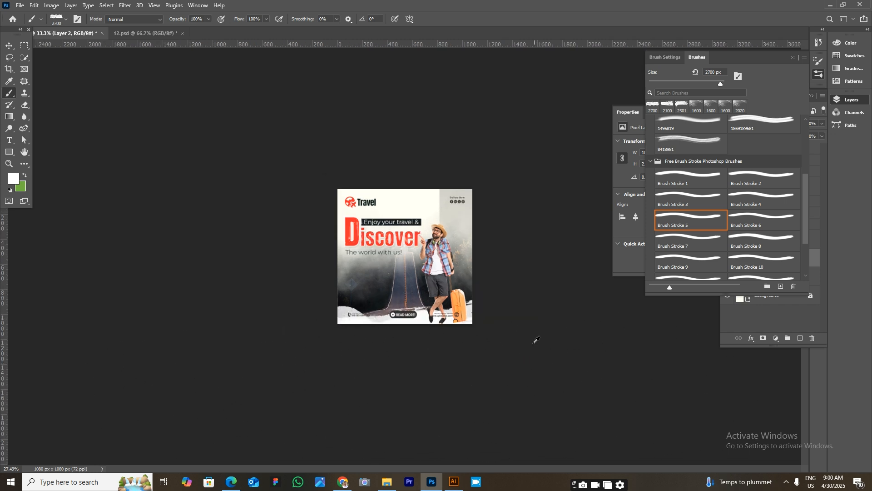
Step: Try other Free Brush Stroke brushes and the cloud brushes 4189419 and 164891691 for the poster's lower edge
click(691, 264)
scroll(691, 248, down, 2)
click(713, 265)
scroll(713, 265, down, 1)
click(712, 261)
click(768, 240)
click(769, 219)
scroll(774, 195, up, 1)
scroll(774, 195, up, 1)
click(763, 227)
click(708, 172)
click(716, 126)
scroll(754, 175, up, 1)
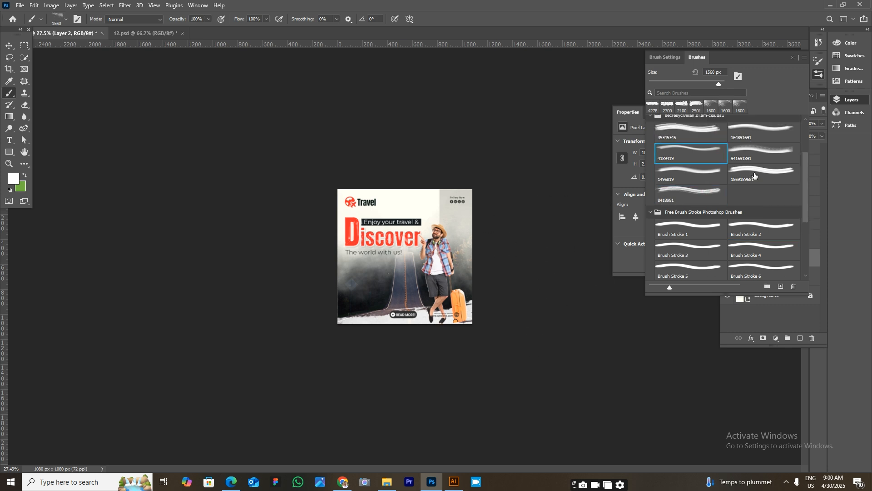
scroll(674, 188, up, 1)
click(765, 146)
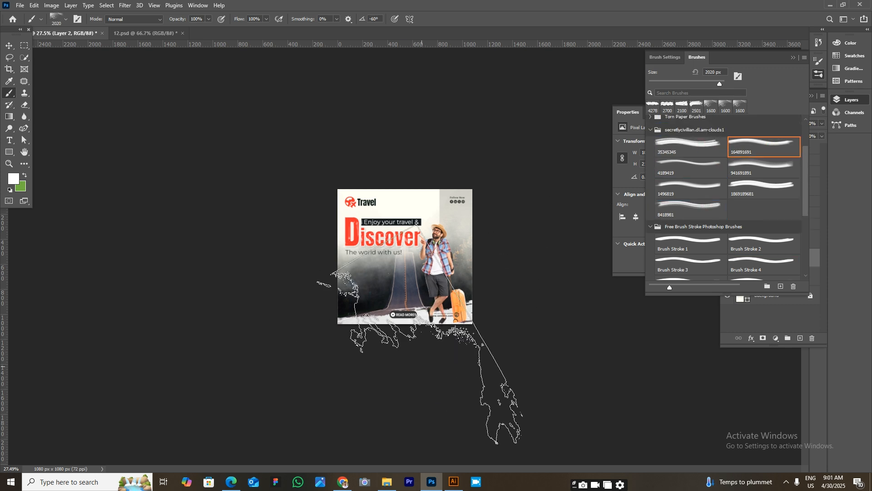
Step: Try Painter Brush 1, 4 and 5 from the Painter Brush A set along the poster's lower edge
click(651, 130)
click(649, 146)
click(651, 213)
click(690, 229)
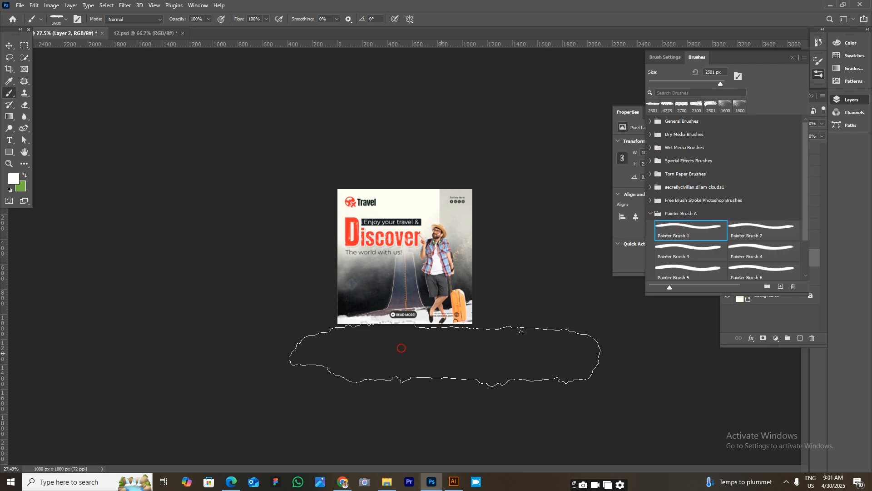
scroll(359, 326, up, 2)
click(764, 251)
click(691, 269)
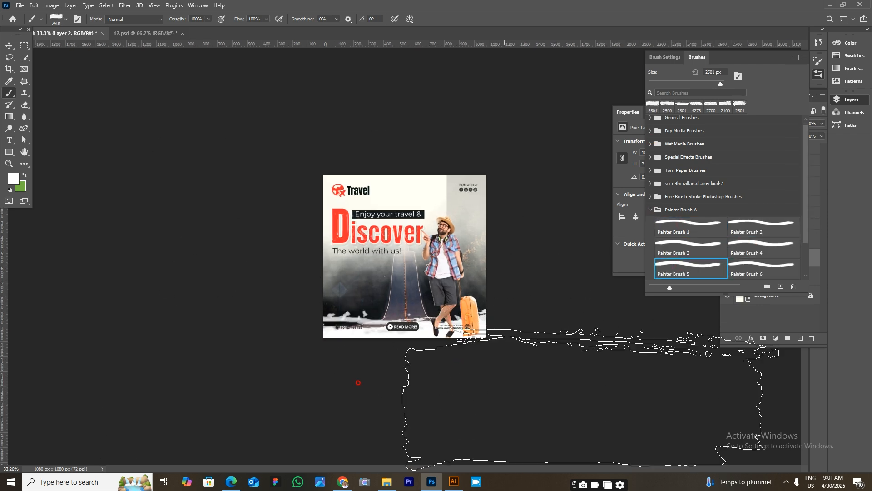
click(800, 338)
click(421, 386)
key(v)
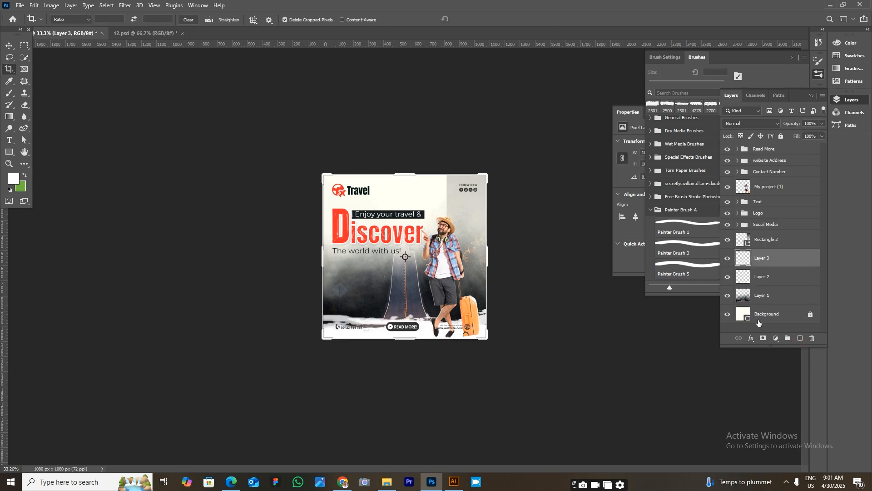
Step: Revert the brush trials to the empty new layer above the road and choose Painter Brush 1
key(ctrl+z)
key(ctrl+z)
key(ctrl+z)
key(ctrl+z)
key(ctrl+z)
key(ctrl+z)
key(ctrl+z)
key(ctrl+z)
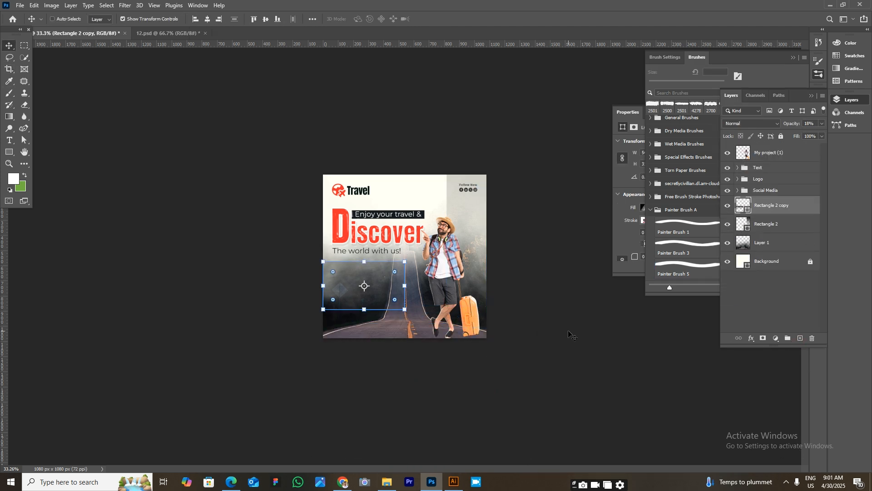
key(ctrl+shift+z)
key(ctrl+shift+z)
key(ctrl+shift+z)
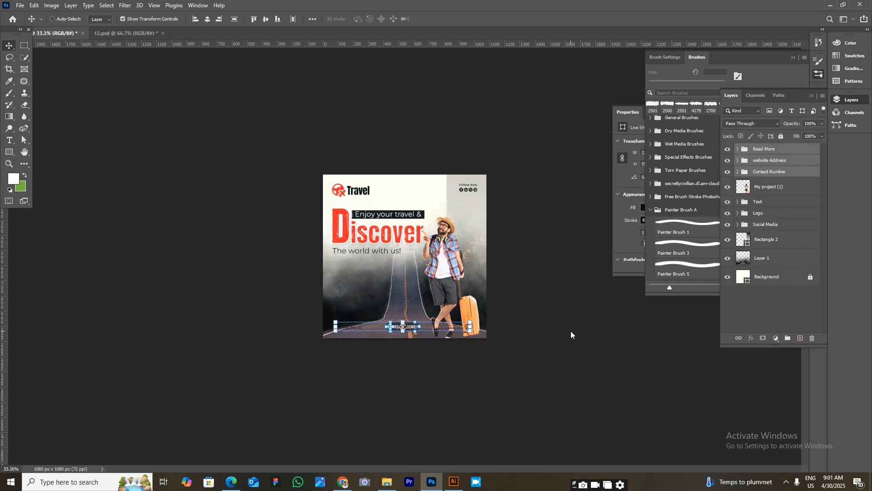
key(ctrl+shift+z)
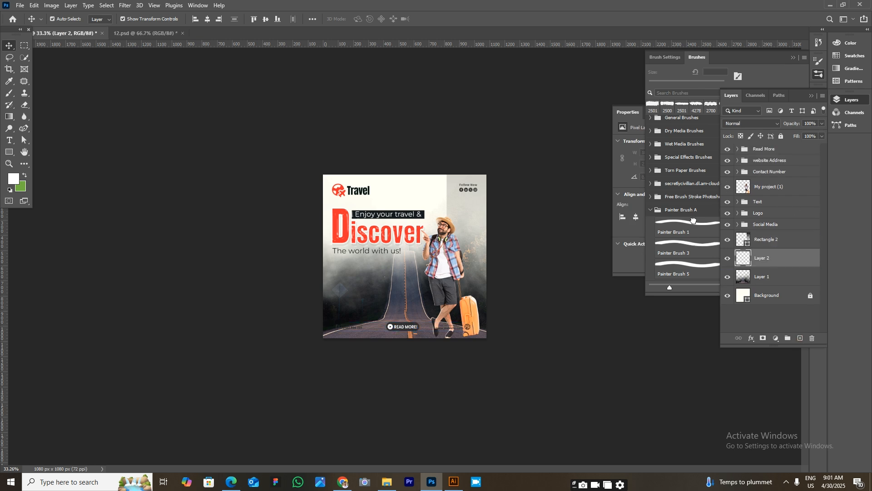
click(693, 225)
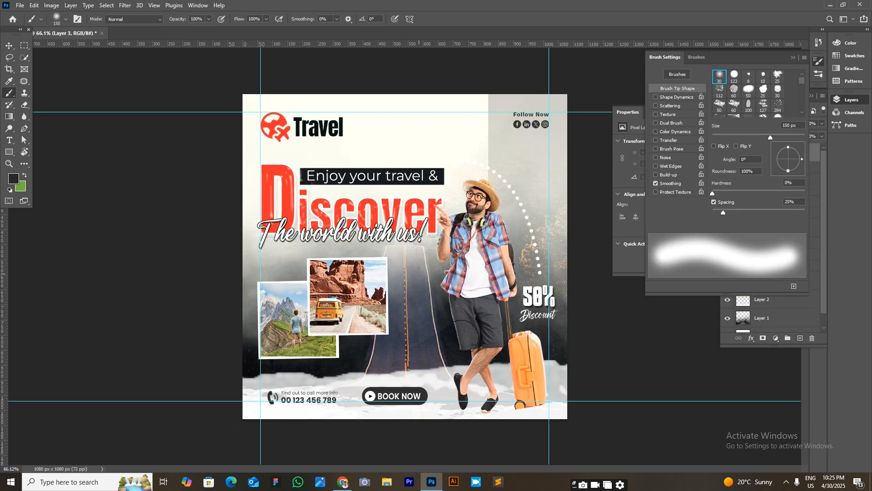
Step: Stamp a soft dark round dab over the middle of the road on Layer 3 using a smaller brush
key(bracketleft)
key(bracketleft)
click(428, 304)
click(427, 304)
key(v)
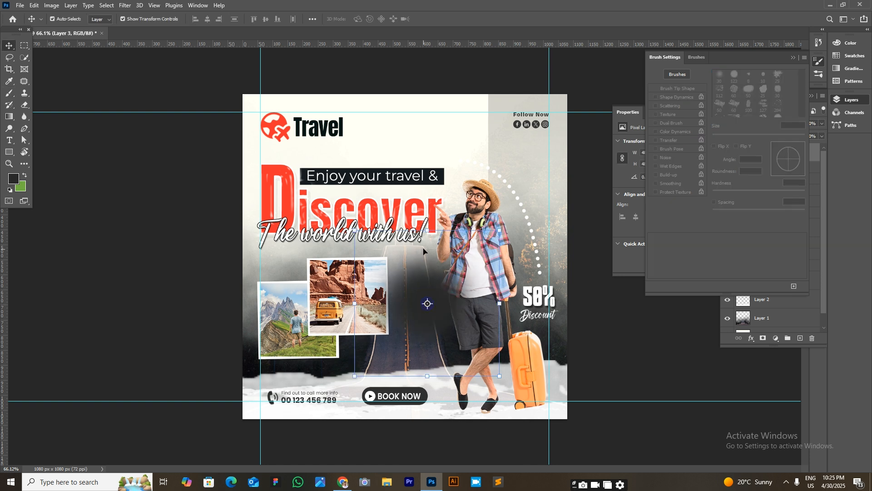
Step: Flatten the dark dab to 8.64% height beneath the suitcase and move its layer directly below the tourist layer
drag(427, 231, 544, 408)
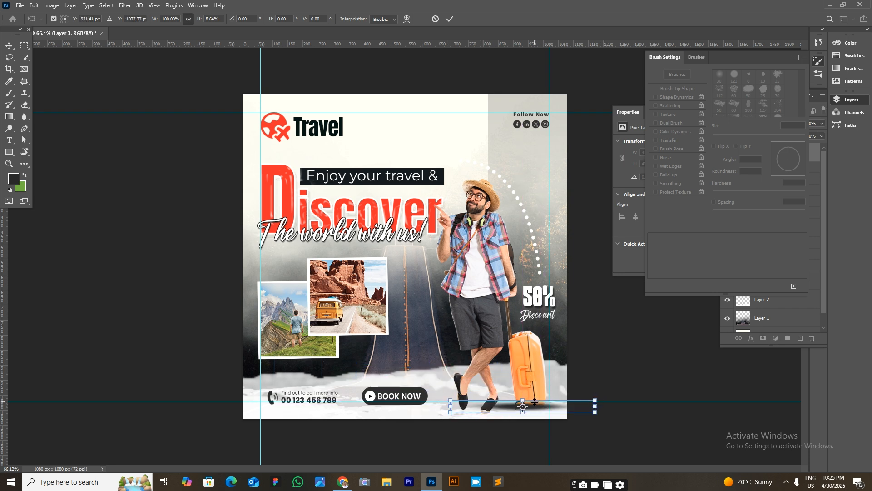
click(788, 313)
drag(771, 149, 759, 239)
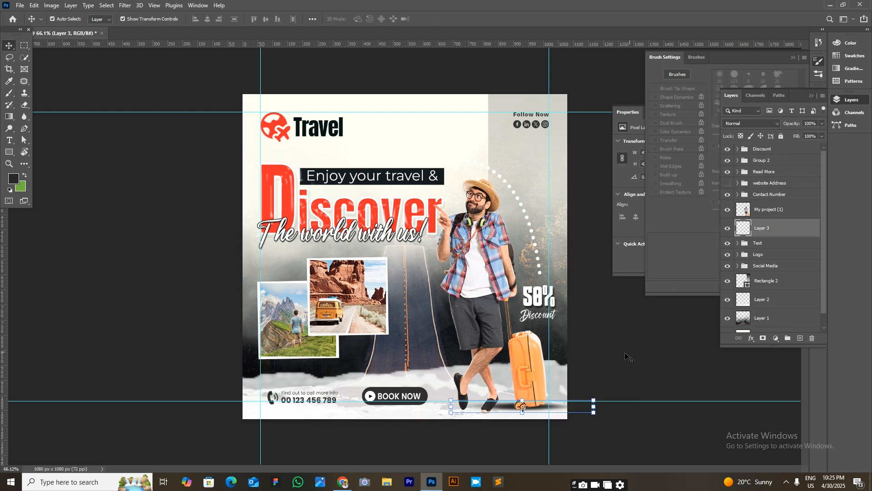
Step: Nudge the flattened shadow slightly to the right and fine-tune its height beneath the suitcase wheels
key(shift+Up)
key(shift+Right)
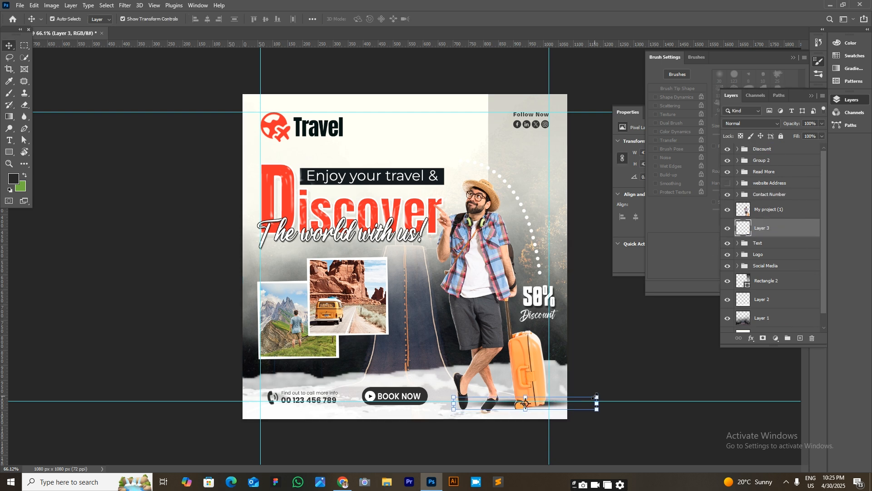
key(shift+Down)
key(shift+Down)
key(shift+Right)
key(shift+Up)
key(Up)
key(Up)
key(Up)
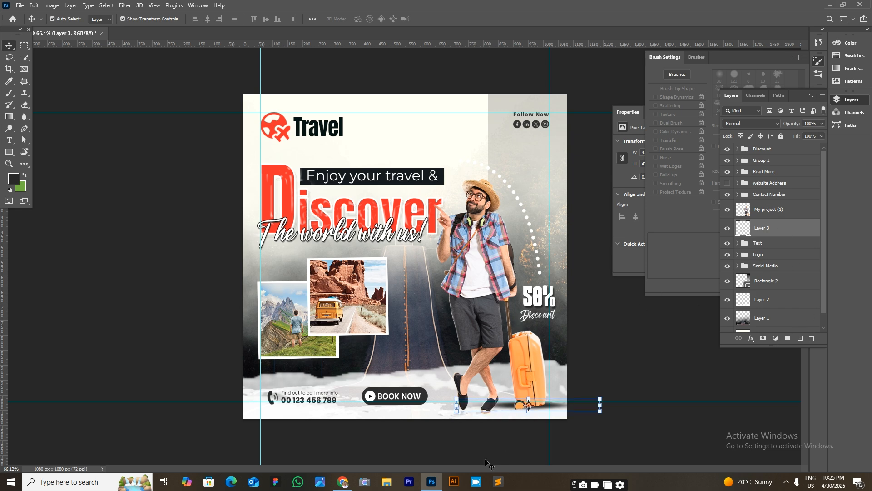
Step: Scale the suitcase shadow to 159.52% height and 70.65% width, and recentre it under the wheels
scroll(486, 463, up, 3)
drag(561, 424, 561, 435)
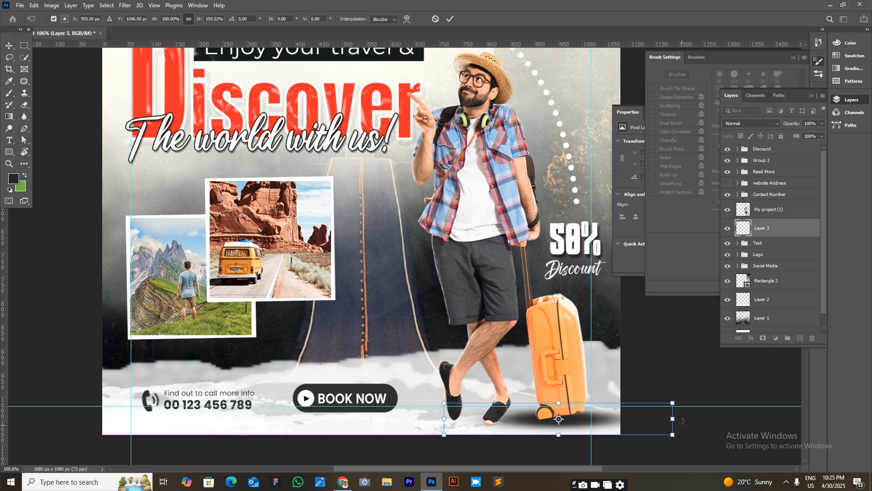
drag(673, 419, 606, 419)
drag(546, 427, 585, 422)
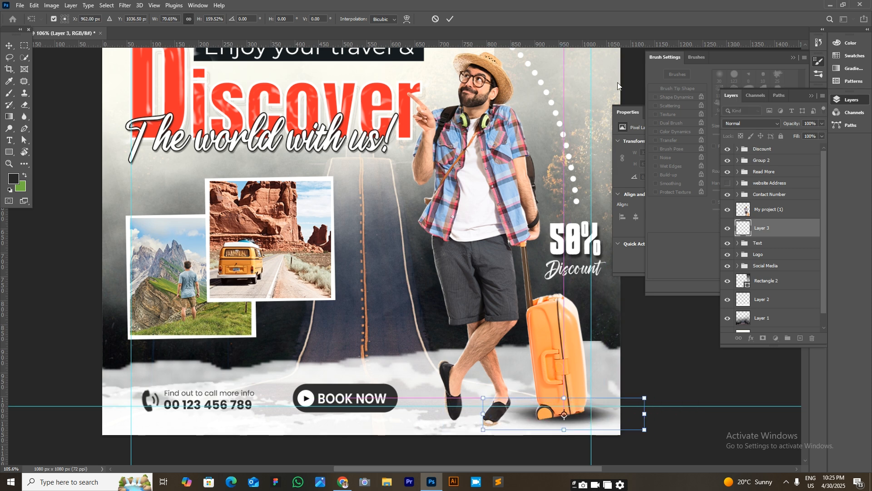
click(450, 19)
scroll(399, 232, down, 2)
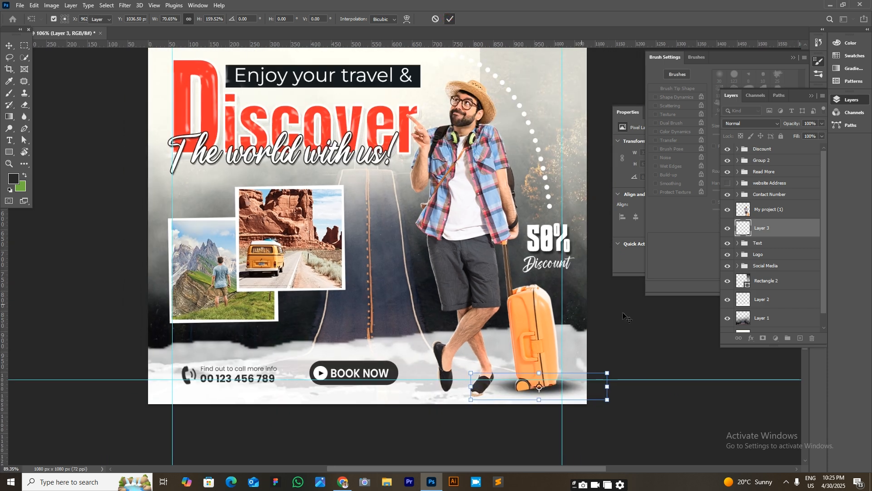
Step: Lower the suitcase shadow layer's opacity to 33%
click(777, 124)
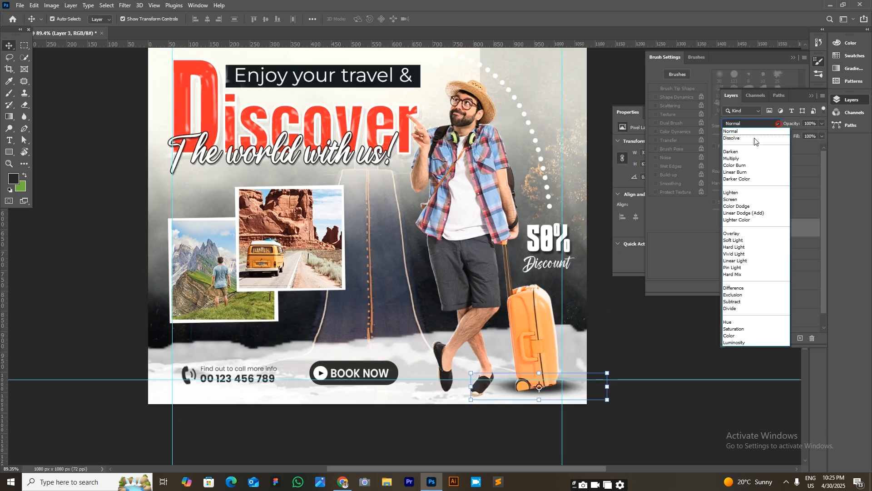
click(733, 156)
click(822, 124)
drag(823, 134, 793, 134)
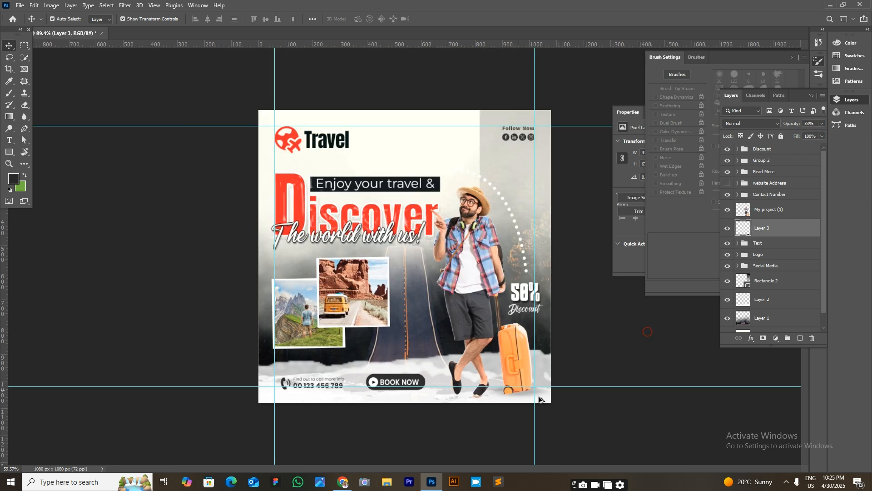
click(552, 397)
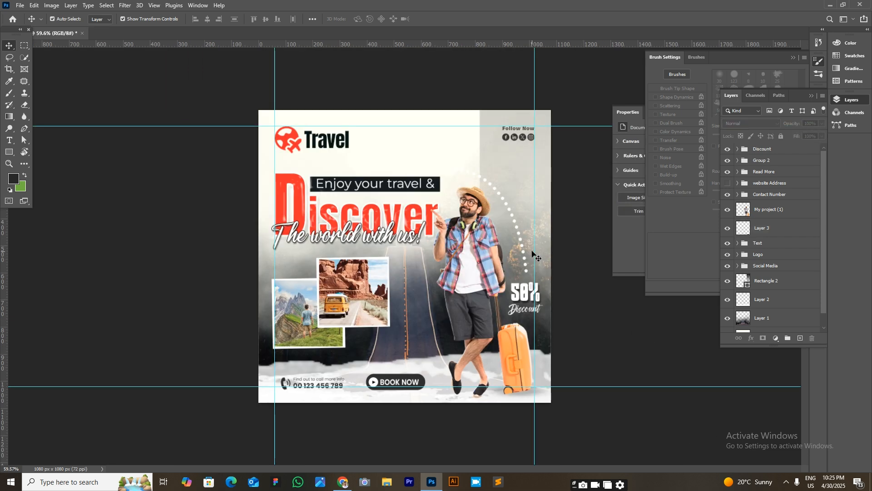
Step: Remove the two vertical and two horizontal margin guides from the canvas
drag(534, 253, 19, 220)
drag(276, 270, 18, 233)
drag(116, 388, 272, 43)
drag(254, 128, 277, 40)
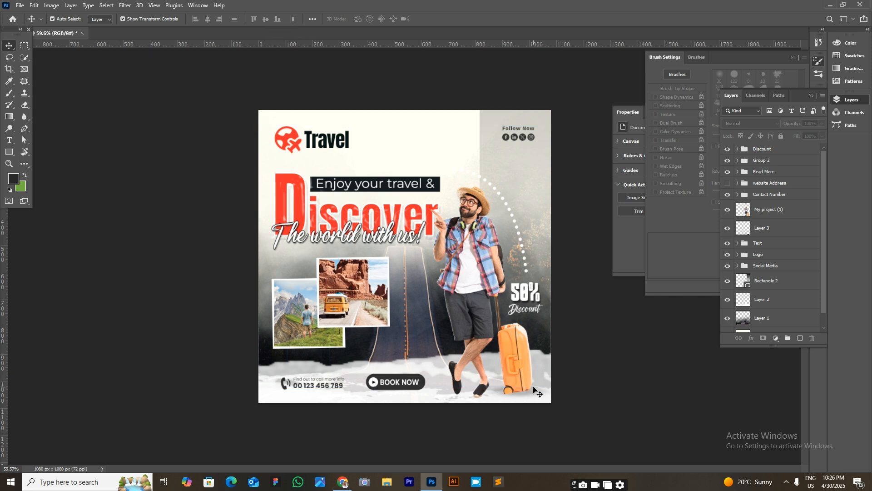
Step: Set the suitcase shadow layer's blend mode to Multiply and its opacity to 64%
click(535, 388)
click(821, 124)
drag(809, 137, 809, 137)
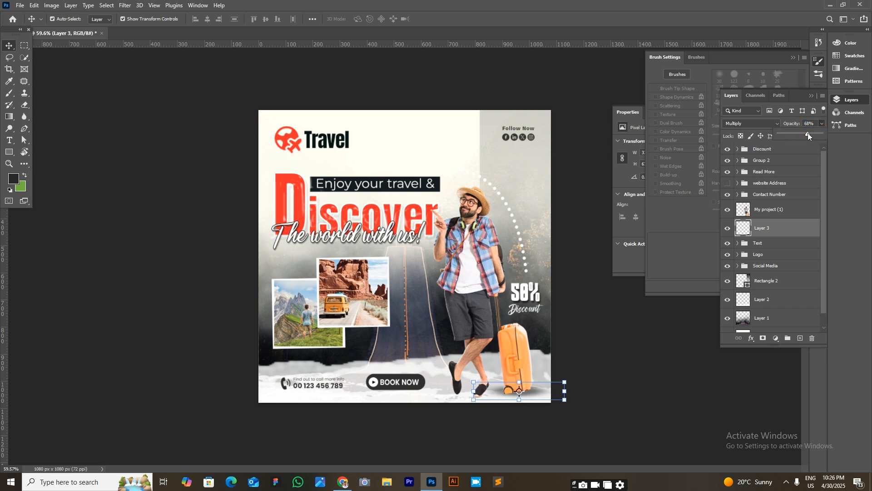
click(640, 357)
click(637, 356)
scroll(634, 355, down, 4)
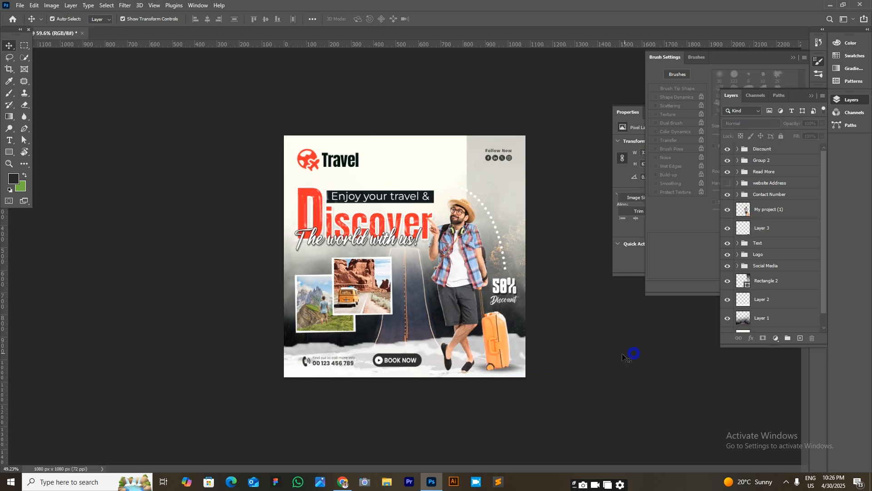
scroll(527, 373, up, 4)
Step: Narrow the suitcase shadow to about 274 px wide and shift it slightly up and left under the wheels
click(541, 399)
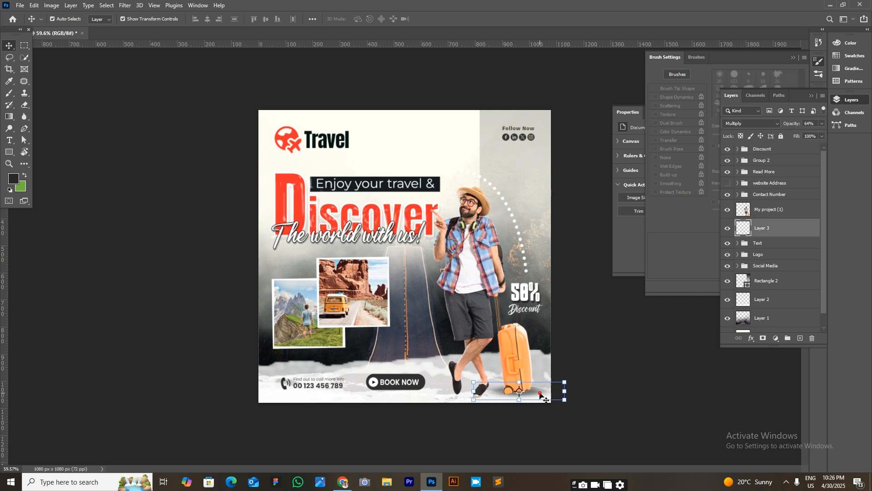
drag(473, 392, 491, 392)
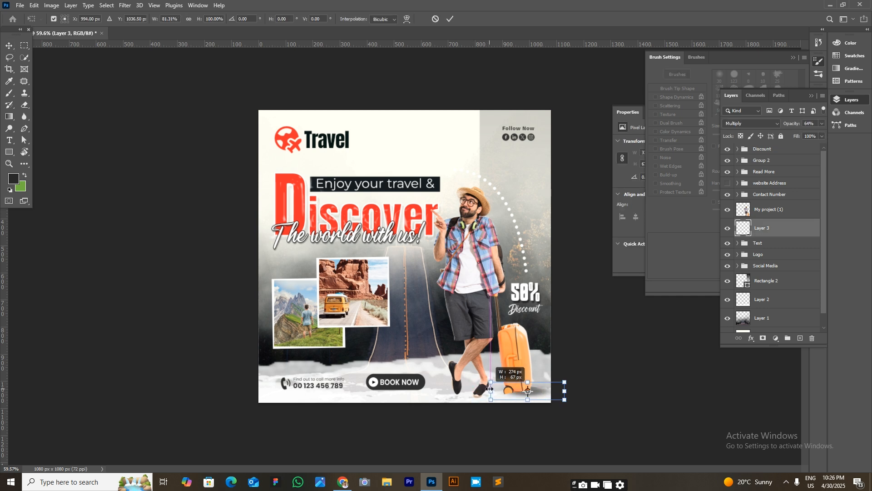
drag(551, 398, 550, 396)
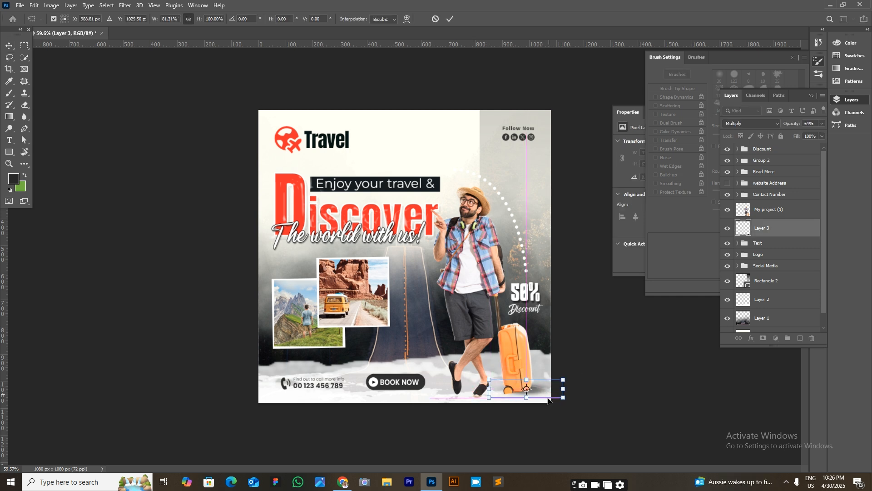
click(451, 19)
click(608, 378)
Step: Duplicate the suitcase shadow, place the copy under the tourist's shoe nearest the suitcase and narrow it to 71.90% width
drag(540, 391, 487, 396)
drag(661, 405, 540, 416)
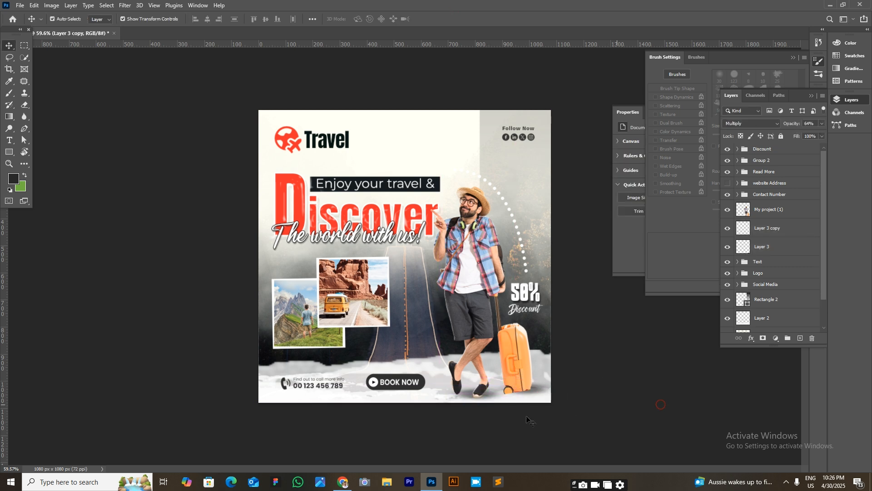
scroll(511, 412, up, 3)
click(516, 440)
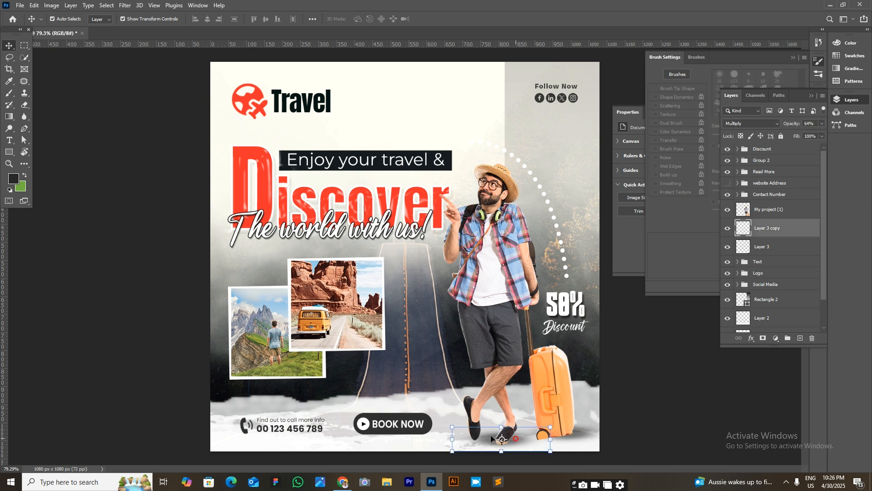
drag(454, 440, 482, 440)
drag(535, 441, 530, 443)
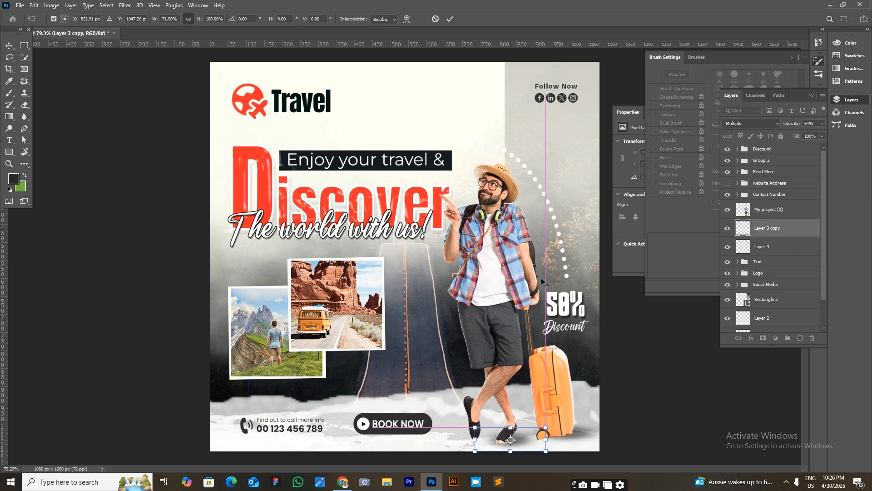
scroll(546, 180, down, 1)
click(654, 448)
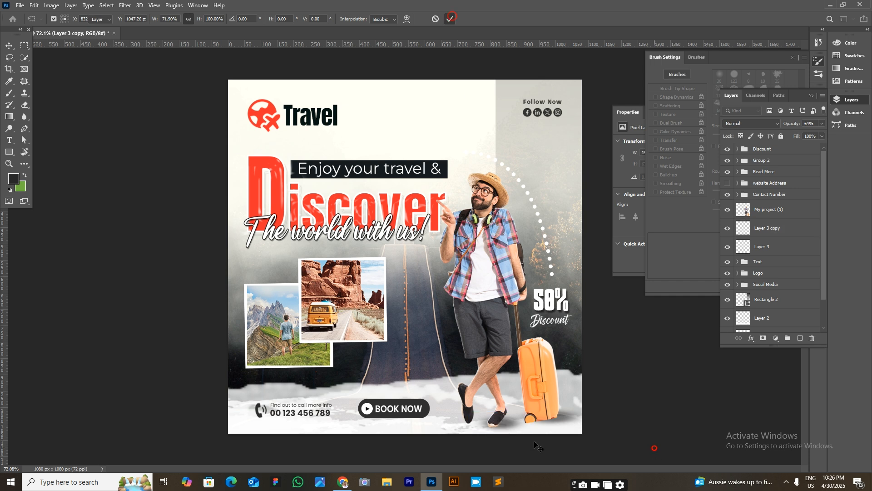
Step: Duplicate that shoe shadow under the tourist's other shoe and narrow the copy to 58.88% width
drag(511, 427, 487, 426)
scroll(624, 369, down, 3)
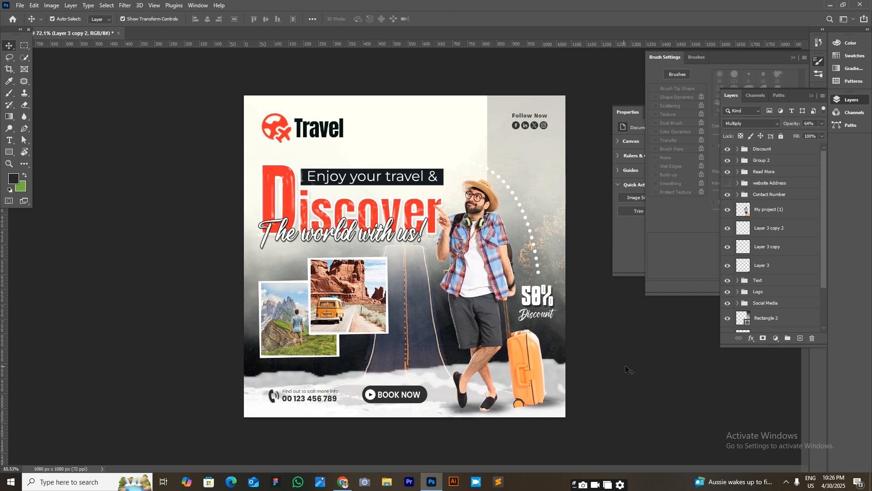
click(641, 358)
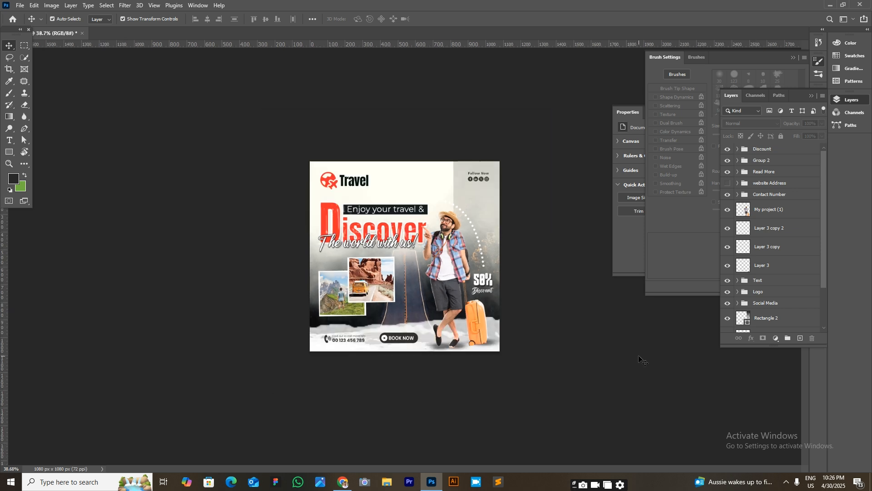
scroll(452, 349, up, 3)
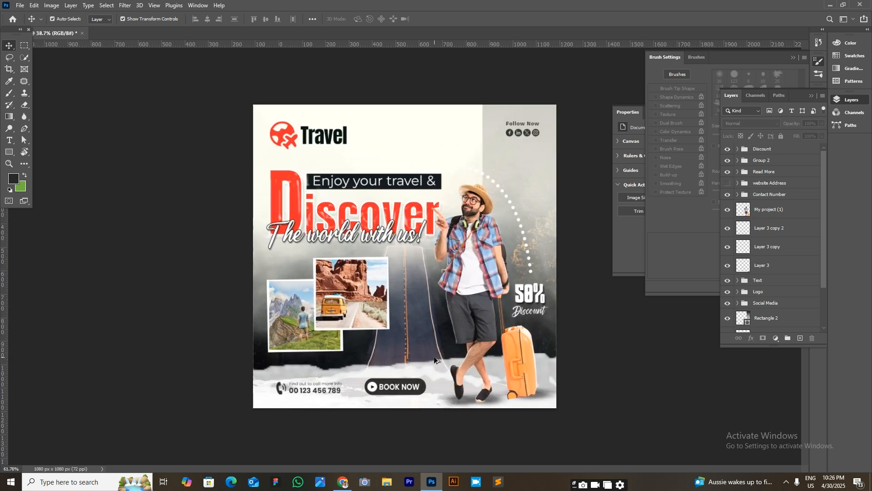
click(458, 402)
drag(456, 402, 456, 406)
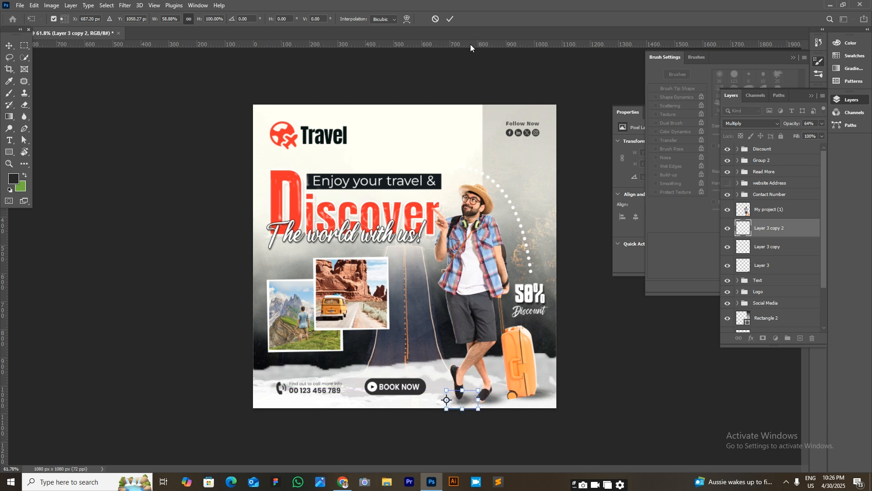
click(451, 19)
Step: Shift the shadow under the shoe nearest the suitcase slightly right
drag(483, 402, 493, 403)
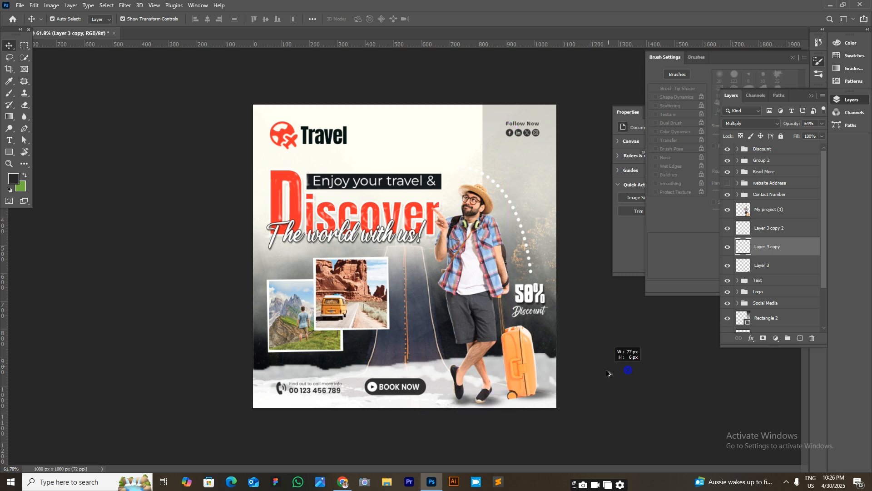
click(621, 364)
scroll(613, 374, down, 5)
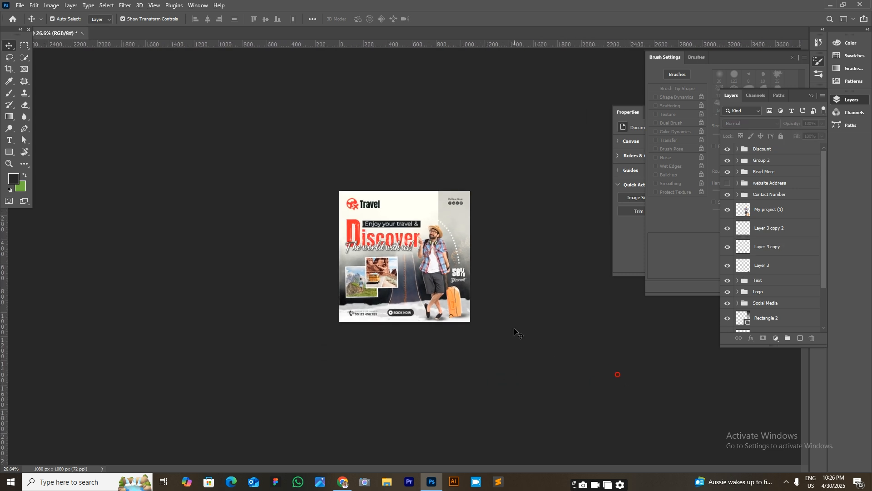
scroll(590, 360, up, 2)
scroll(646, 353, down, 1)
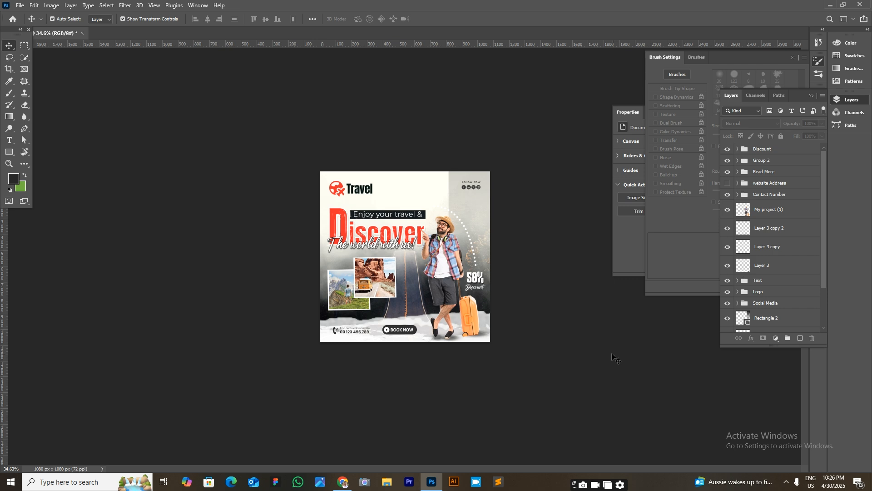
scroll(417, 371, up, 1)
Step: Place the pngwing.com cloud image scaled to 21.23% over the desert photo's lower edge and widen it to 310 px
click(579, 399)
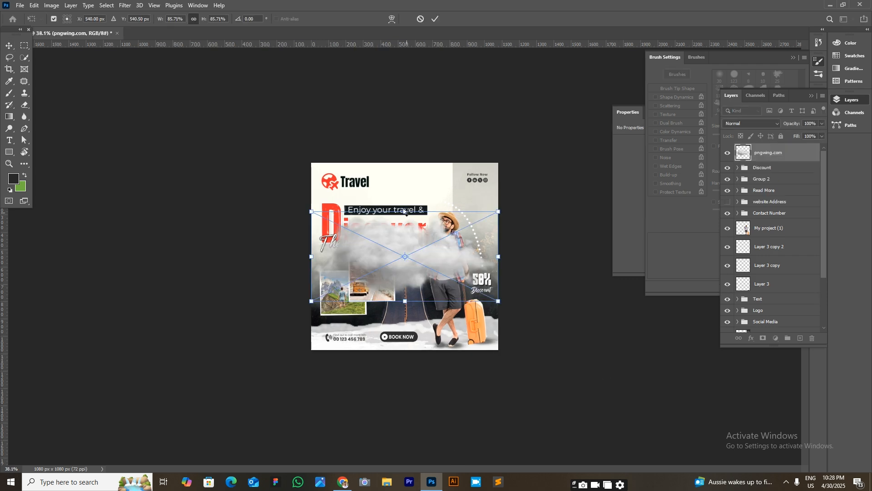
drag(391, 245, 387, 304)
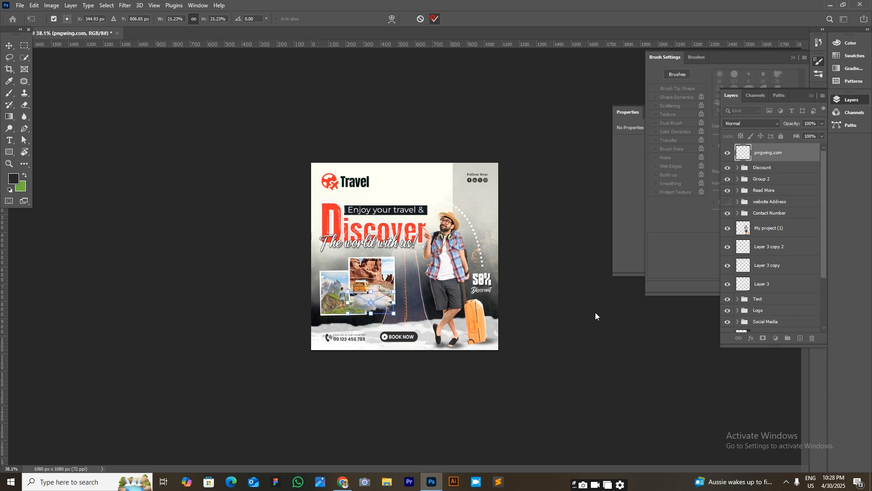
click(366, 332)
scroll(353, 317, up, 1)
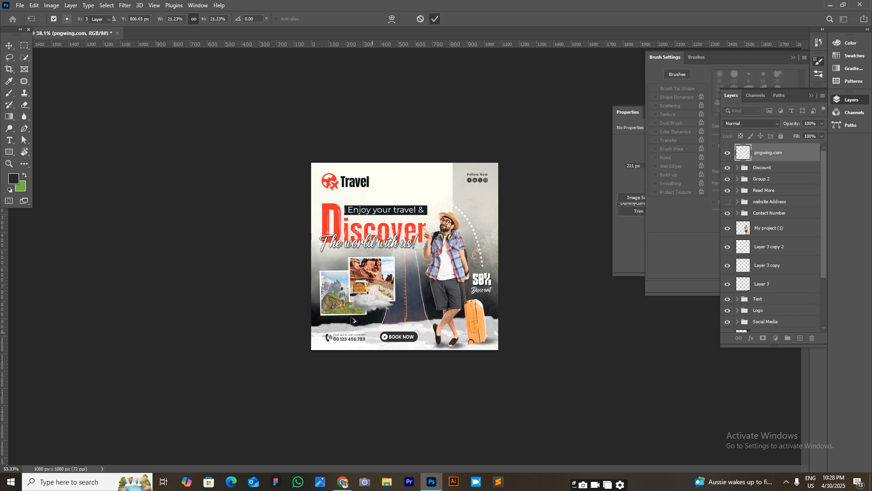
click(357, 321)
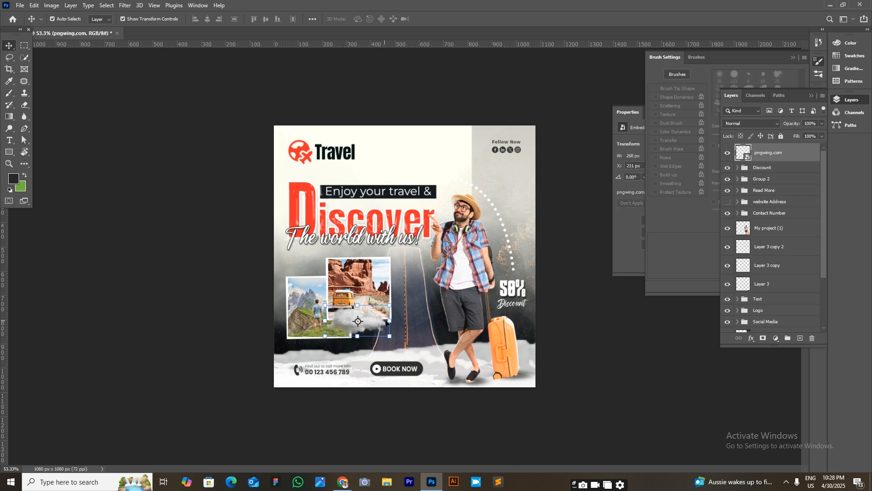
drag(391, 323, 400, 321)
click(437, 18)
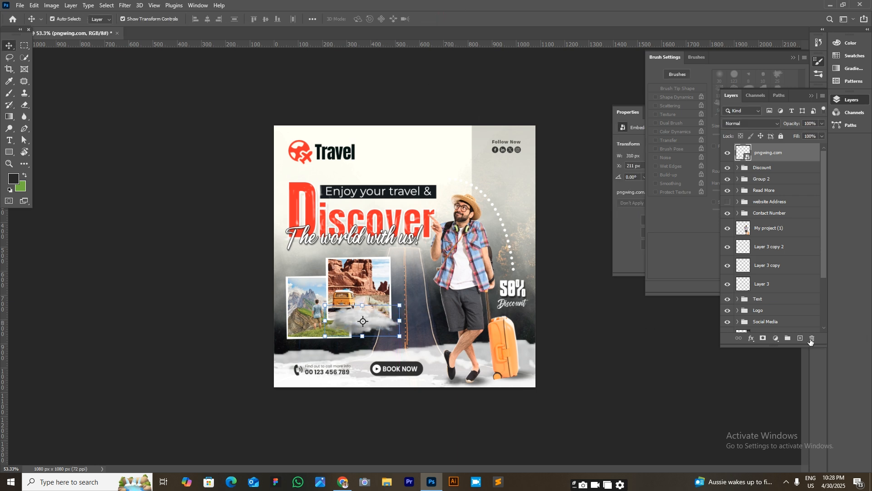
Step: Rasterize the cloud layer and bring it to the front of the layer stack
drag(777, 156, 779, 221)
right_click(790, 210)
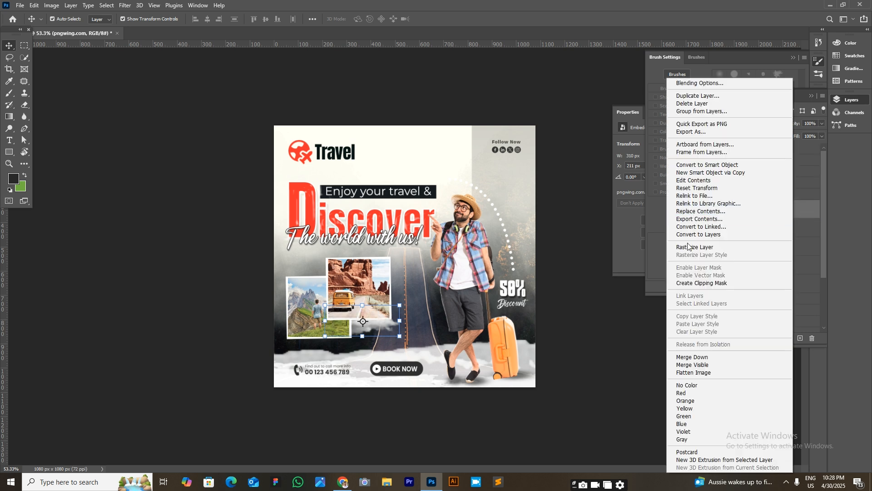
click(695, 247)
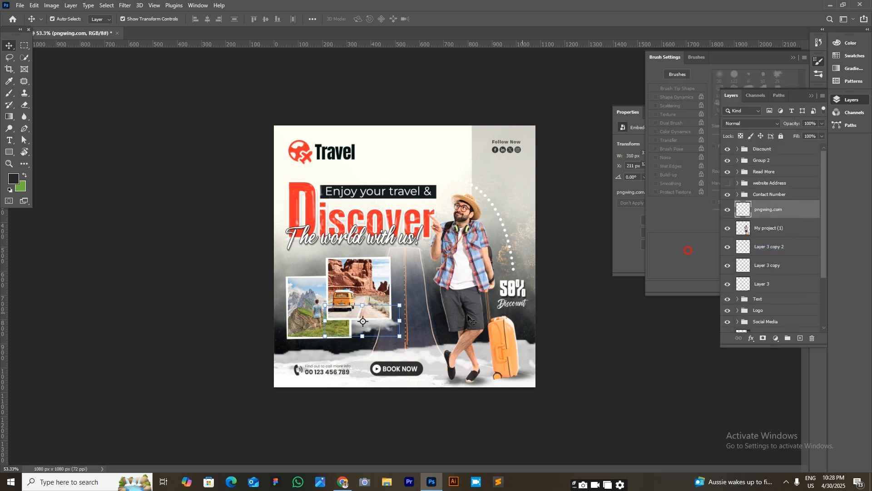
key(ctrl+shift+bracketright)
click(776, 338)
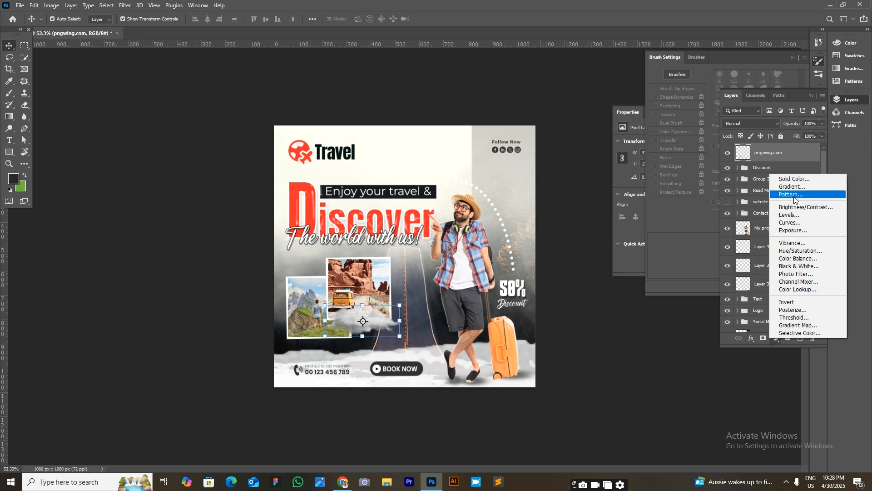
click(753, 340)
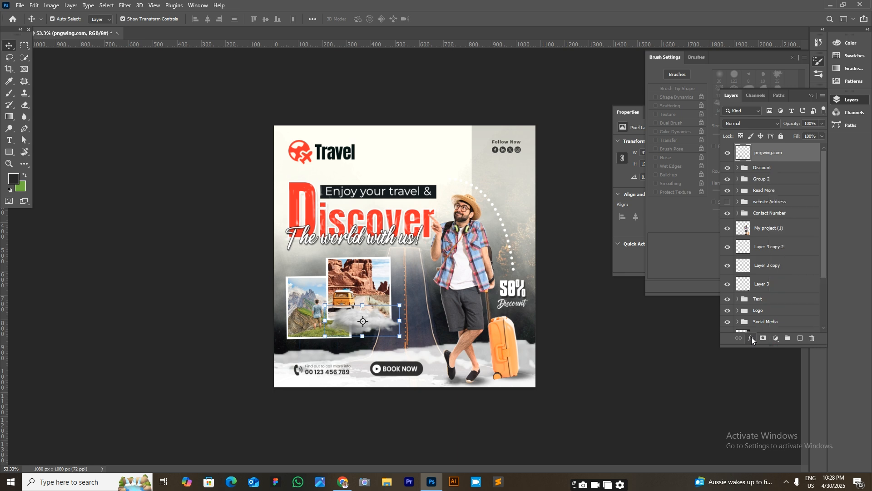
click(753, 339)
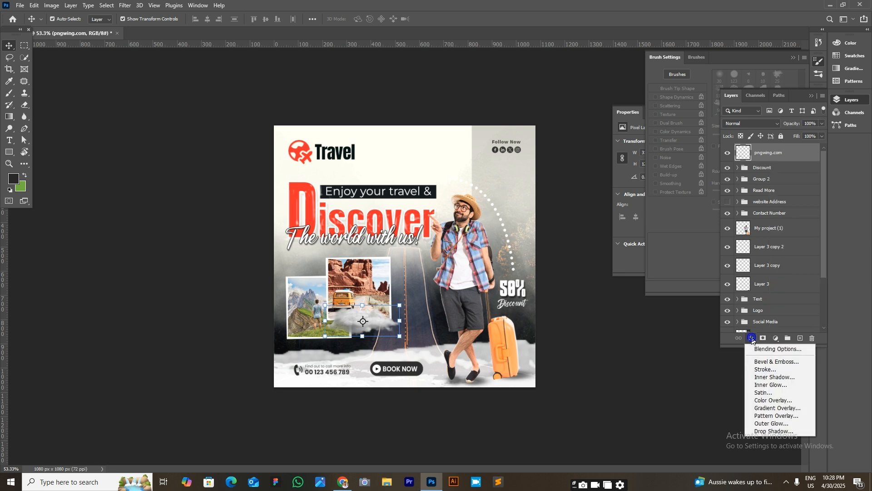
click(764, 400)
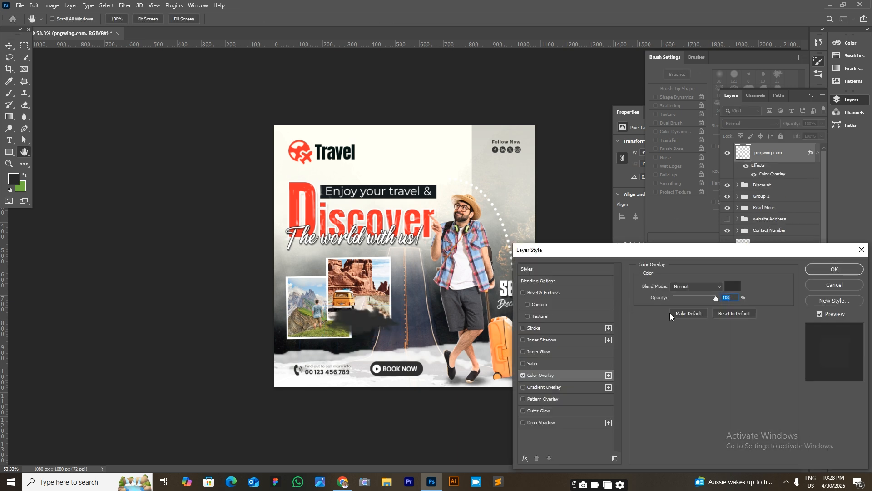
click(733, 286)
drag(556, 302, 546, 289)
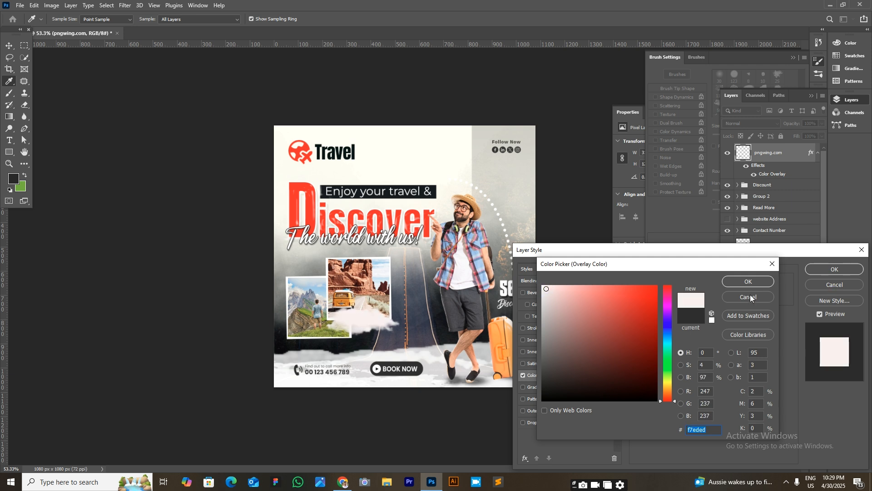
click(773, 294)
click(832, 286)
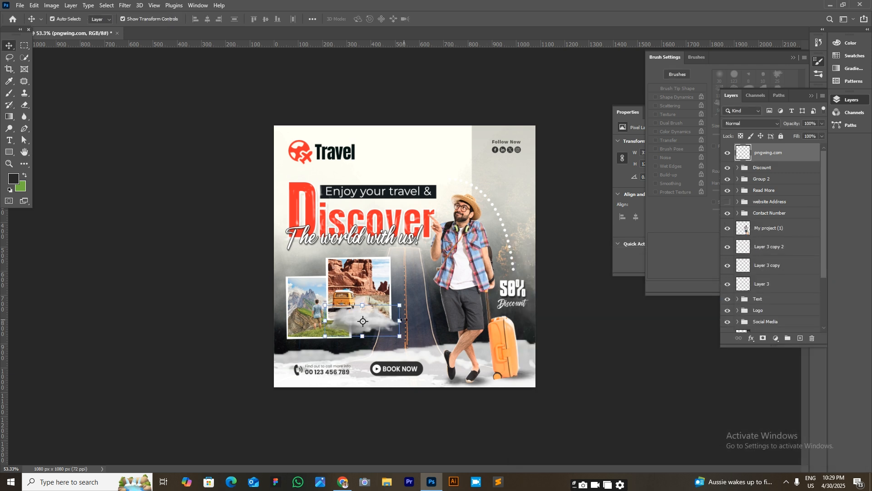
Step: Set the cloud layer's blend mode to Linear Light and rename the layer Cloud
click(773, 124)
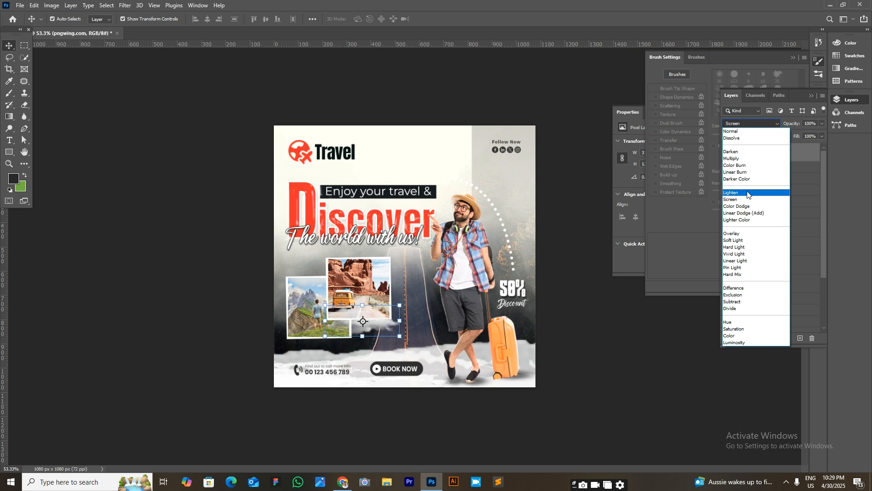
click(746, 262)
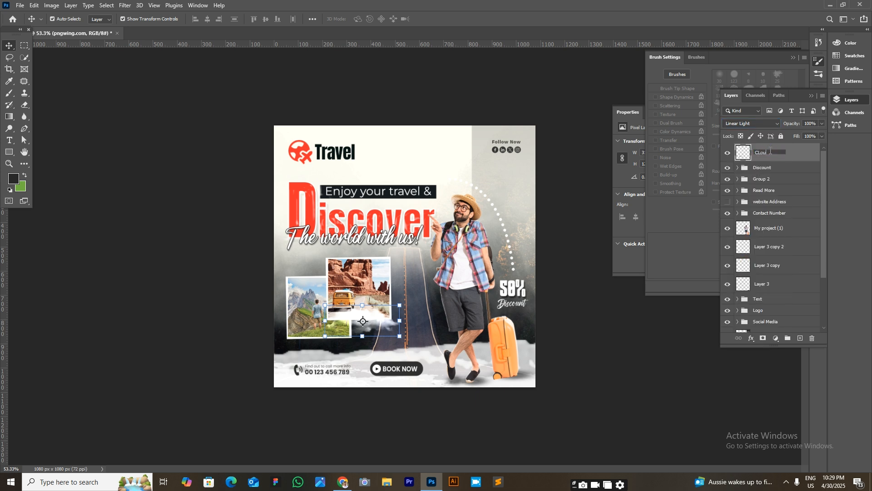
key(Return)
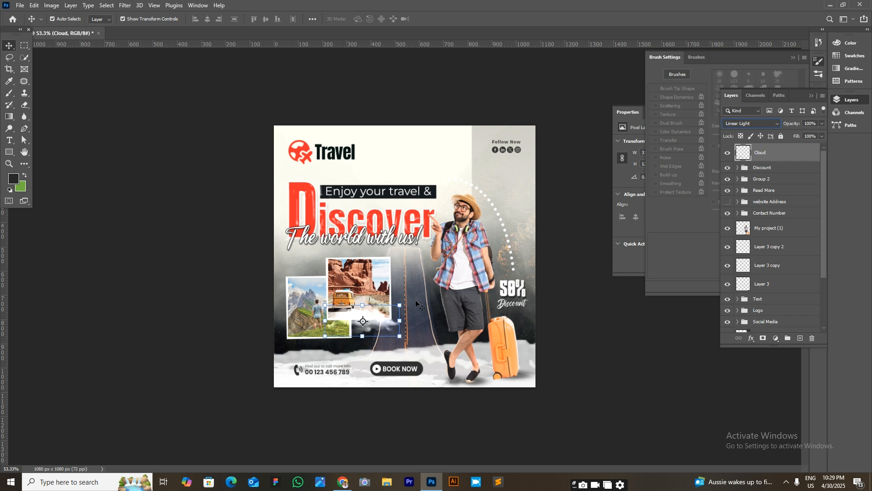
Step: Duplicate the cloud onto the mountain photo's upper-left corner, scaled to 73.45% and rotated 8.59°
drag(367, 331, 266, 259)
click(447, 20)
click(444, 72)
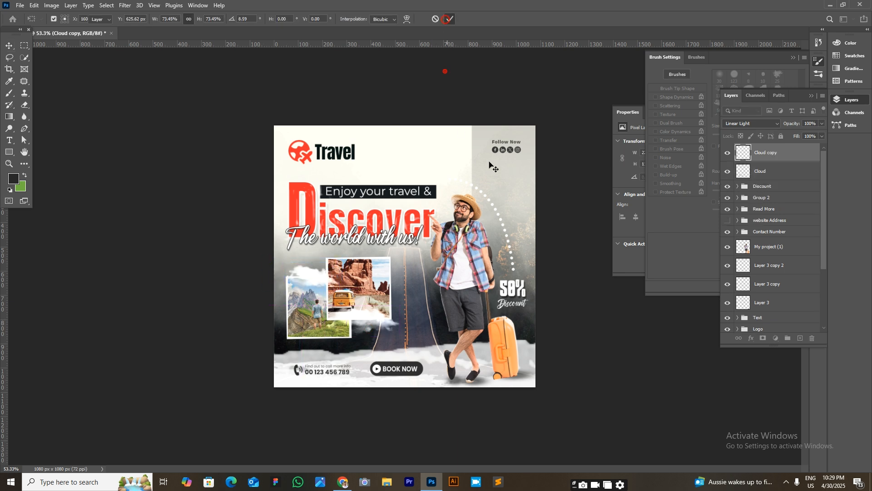
Step: Flatten the cloud under the desert photo to 39.53% height, rotate it -3.56° and align it with the photo's lower edge
scroll(589, 318, down, 4)
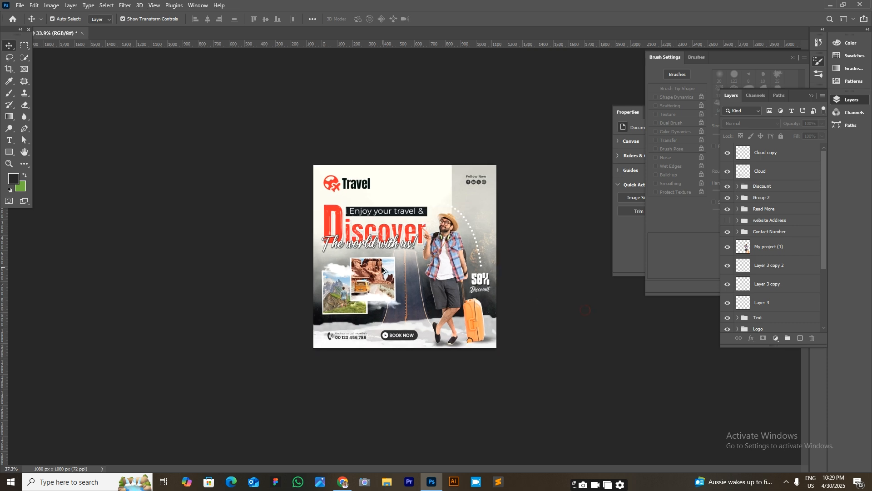
click(379, 304)
scroll(378, 306, up, 4)
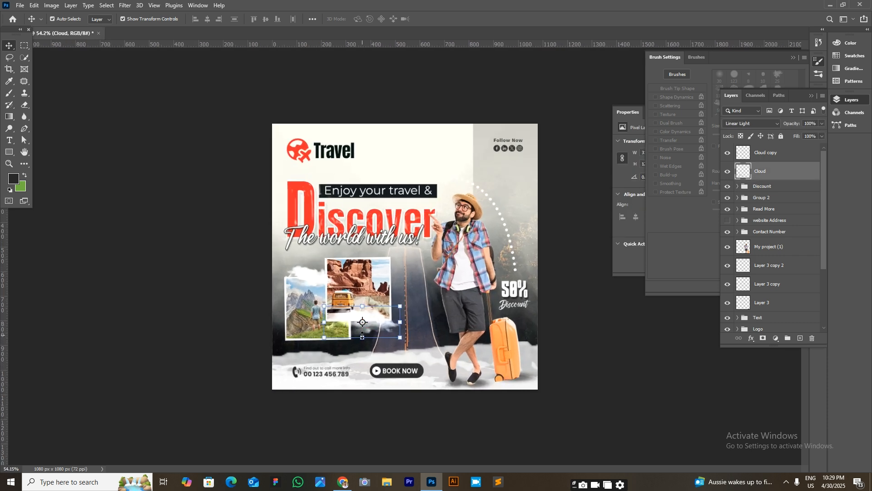
drag(367, 314, 412, 314)
click(450, 18)
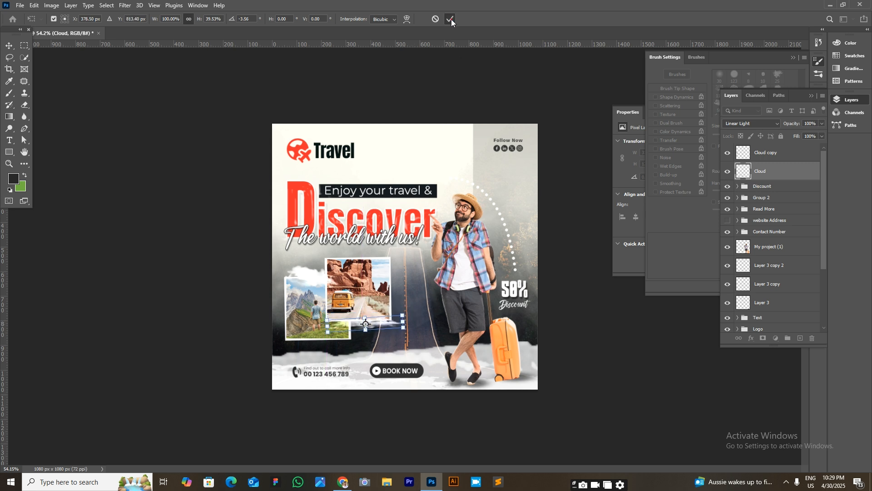
Step: Duplicate the flattened cloud above the tourist's hat, stretch the copy to 266.10% height and shift it slightly up and left
click(595, 341)
drag(372, 329, 509, 182)
key(Return)
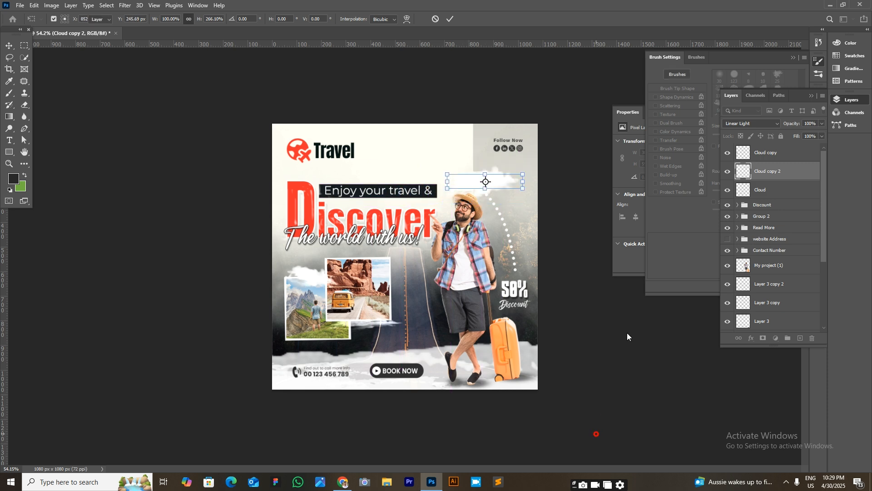
scroll(627, 333, down, 1)
scroll(639, 341, down, 1)
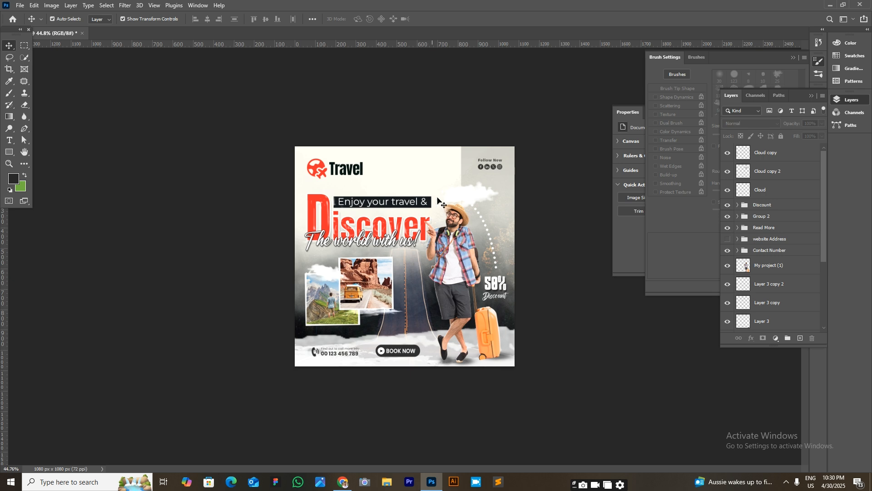
click(488, 195)
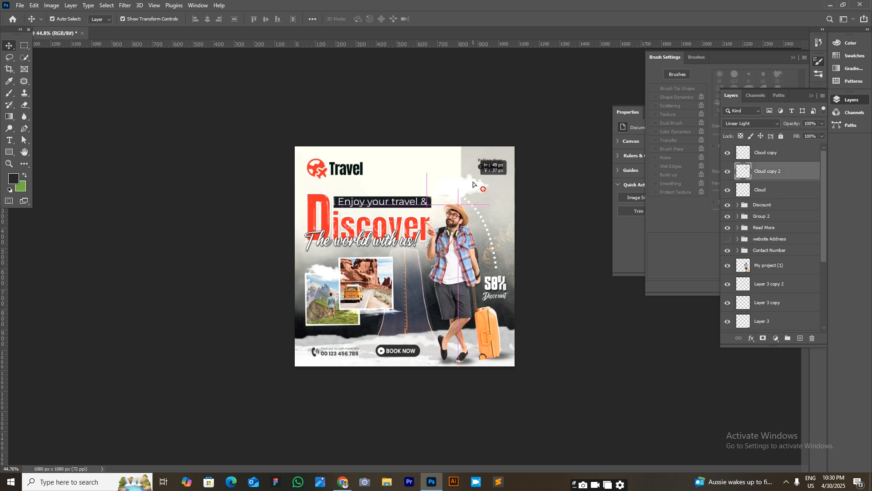
scroll(605, 326, down, 2)
click(602, 322)
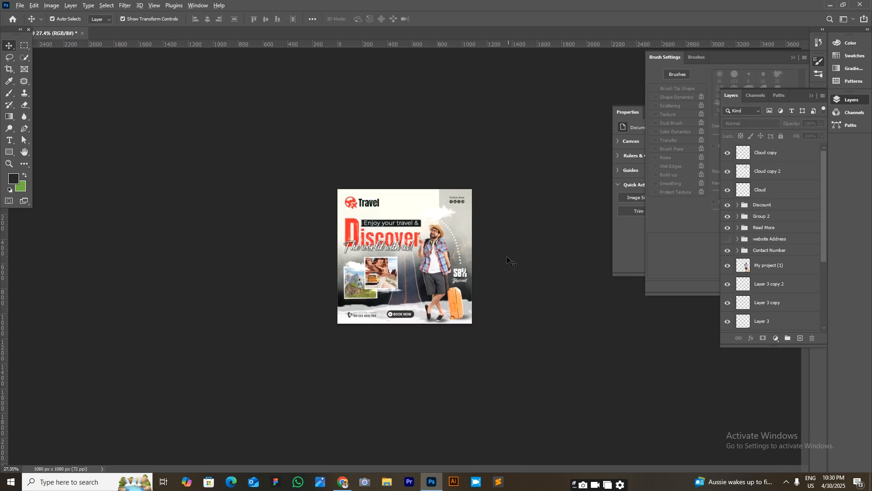
Step: Move the cloud from above the tourist's hat to the desert photo's upper-right corner, just below the script tagline
scroll(554, 285, up, 2)
drag(459, 198, 558, 301)
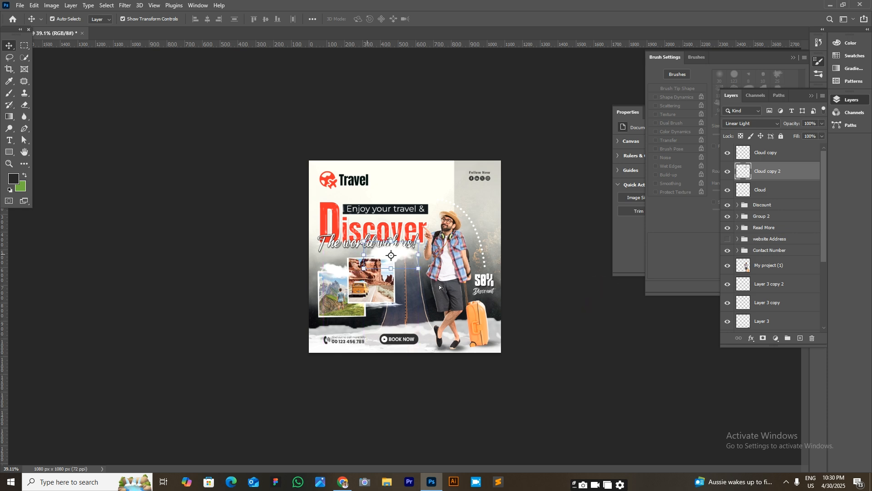
click(557, 287)
scroll(566, 290, down, 3)
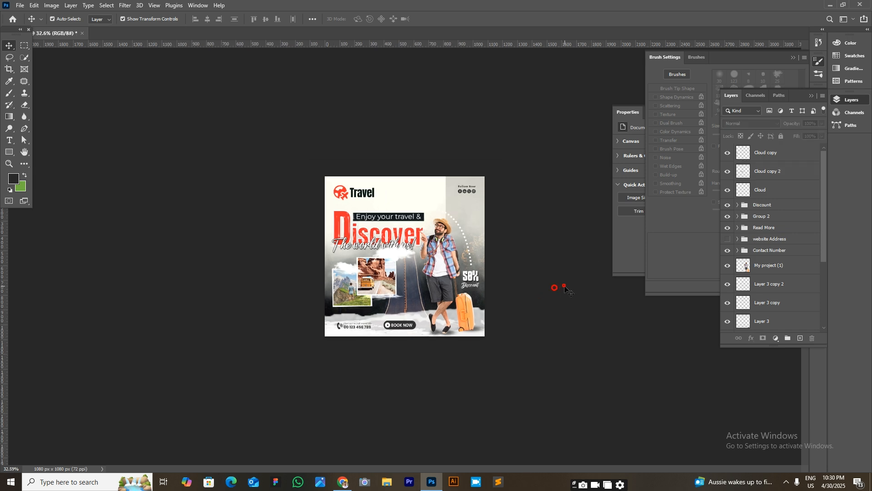
scroll(565, 290, up, 1)
scroll(571, 282, down, 1)
scroll(571, 282, down, 3)
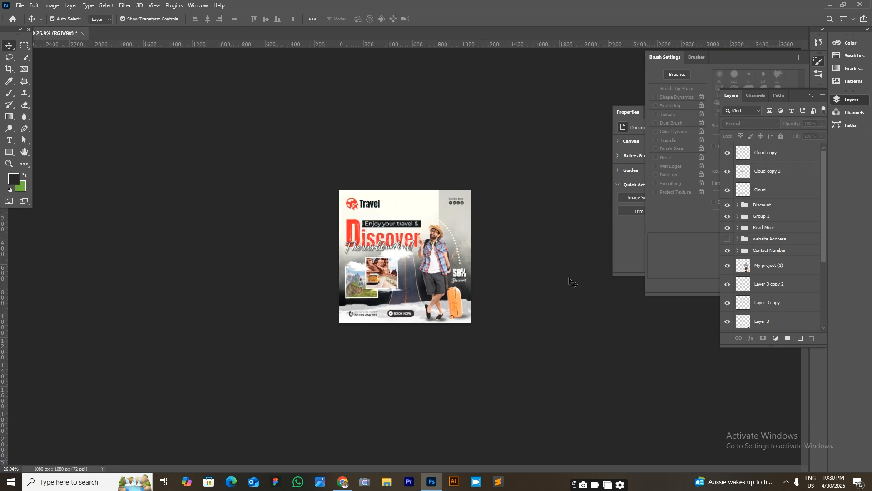
scroll(571, 282, up, 2)
scroll(571, 282, up, 5)
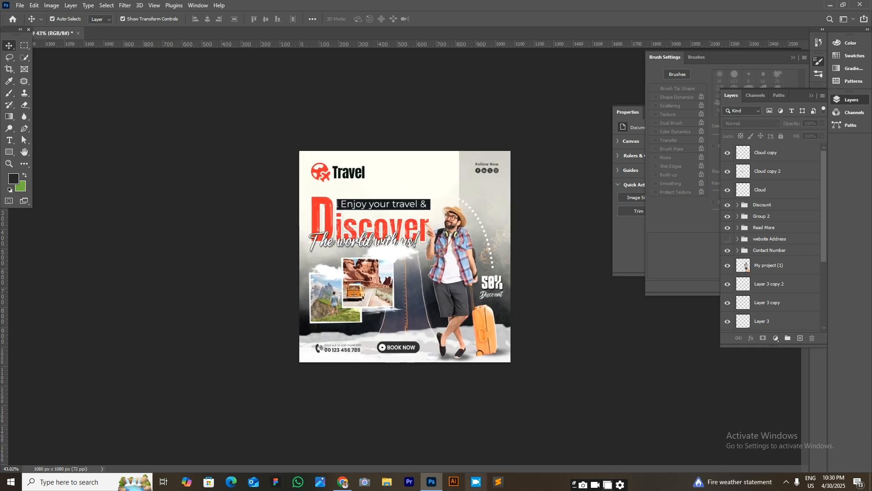
click(787, 479)
right_click(786, 463)
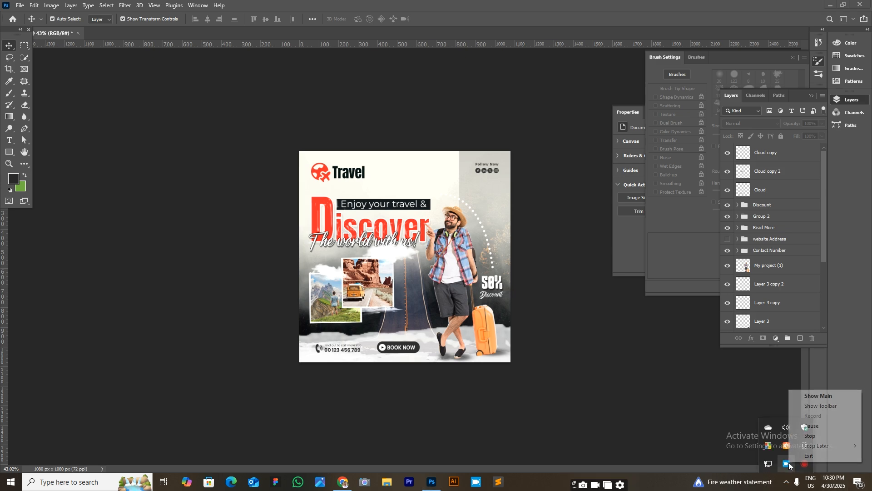